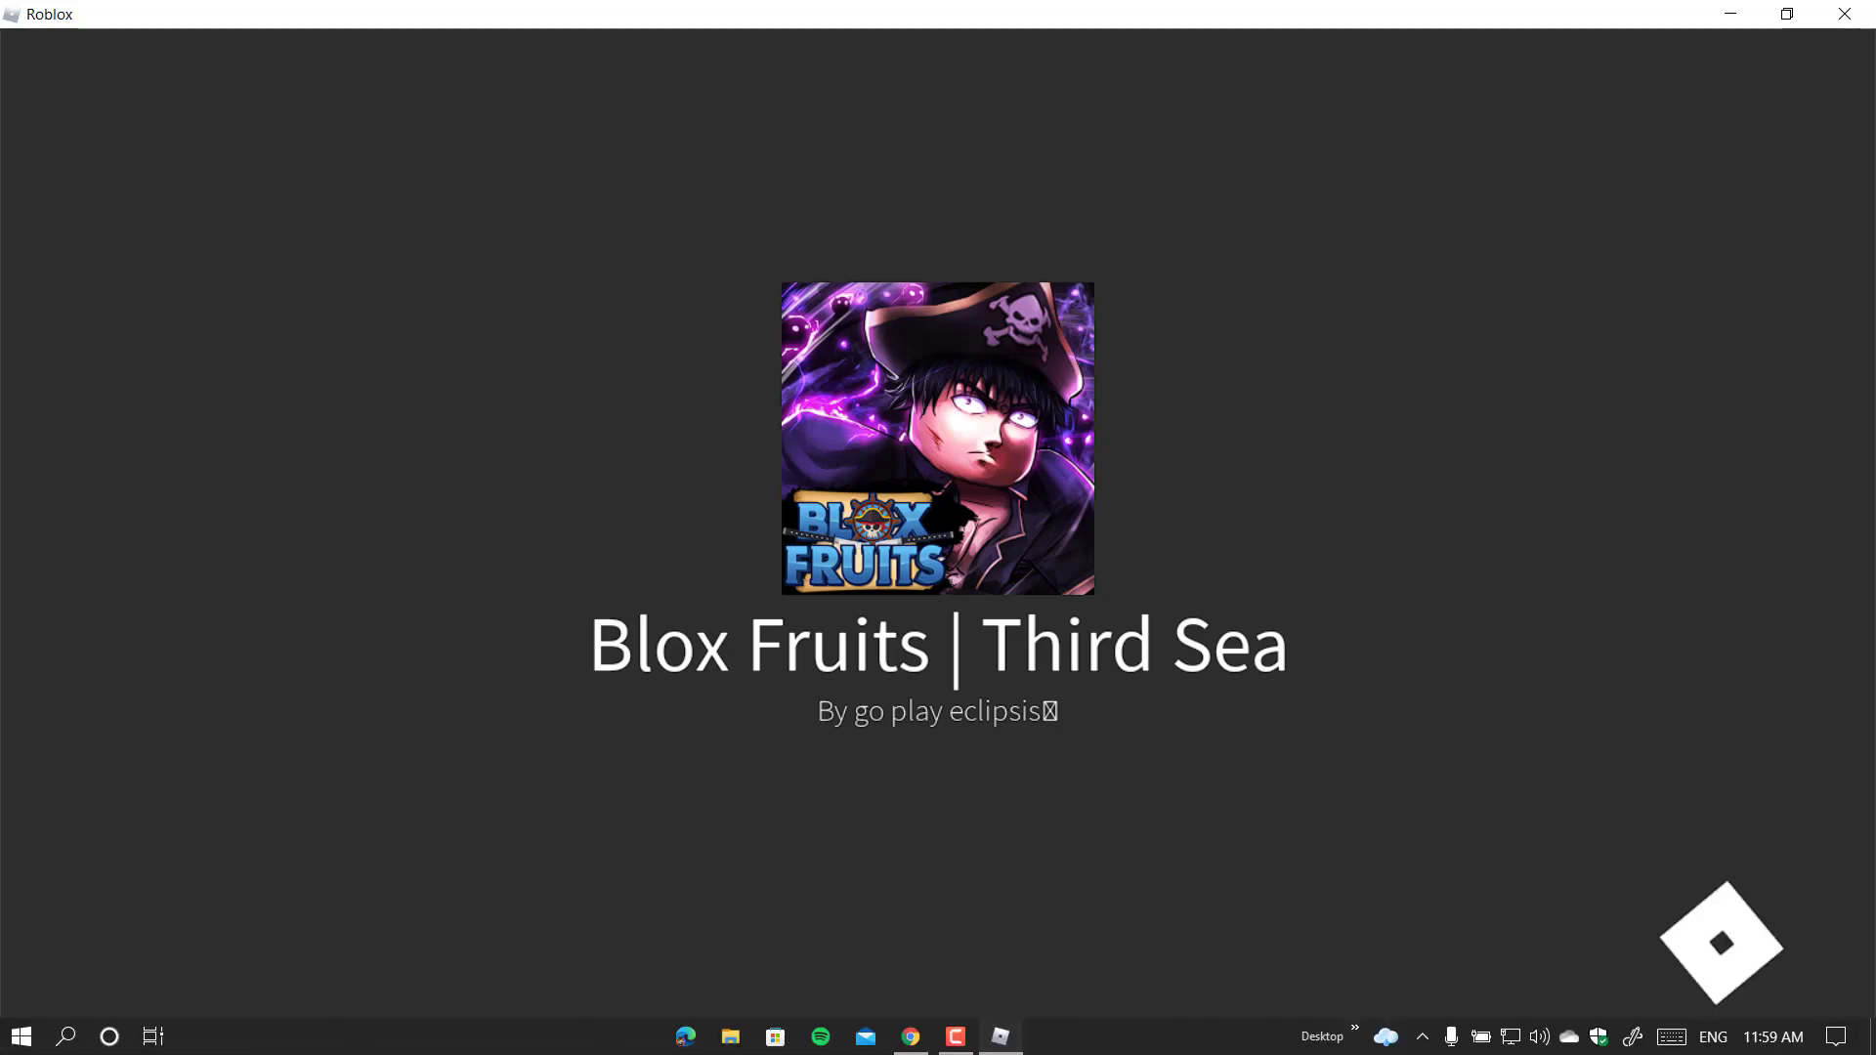
While Blox Fruits loads, show the hidden system tray icons.
{"action": "left_click", "coordinate": [1423, 1034]}
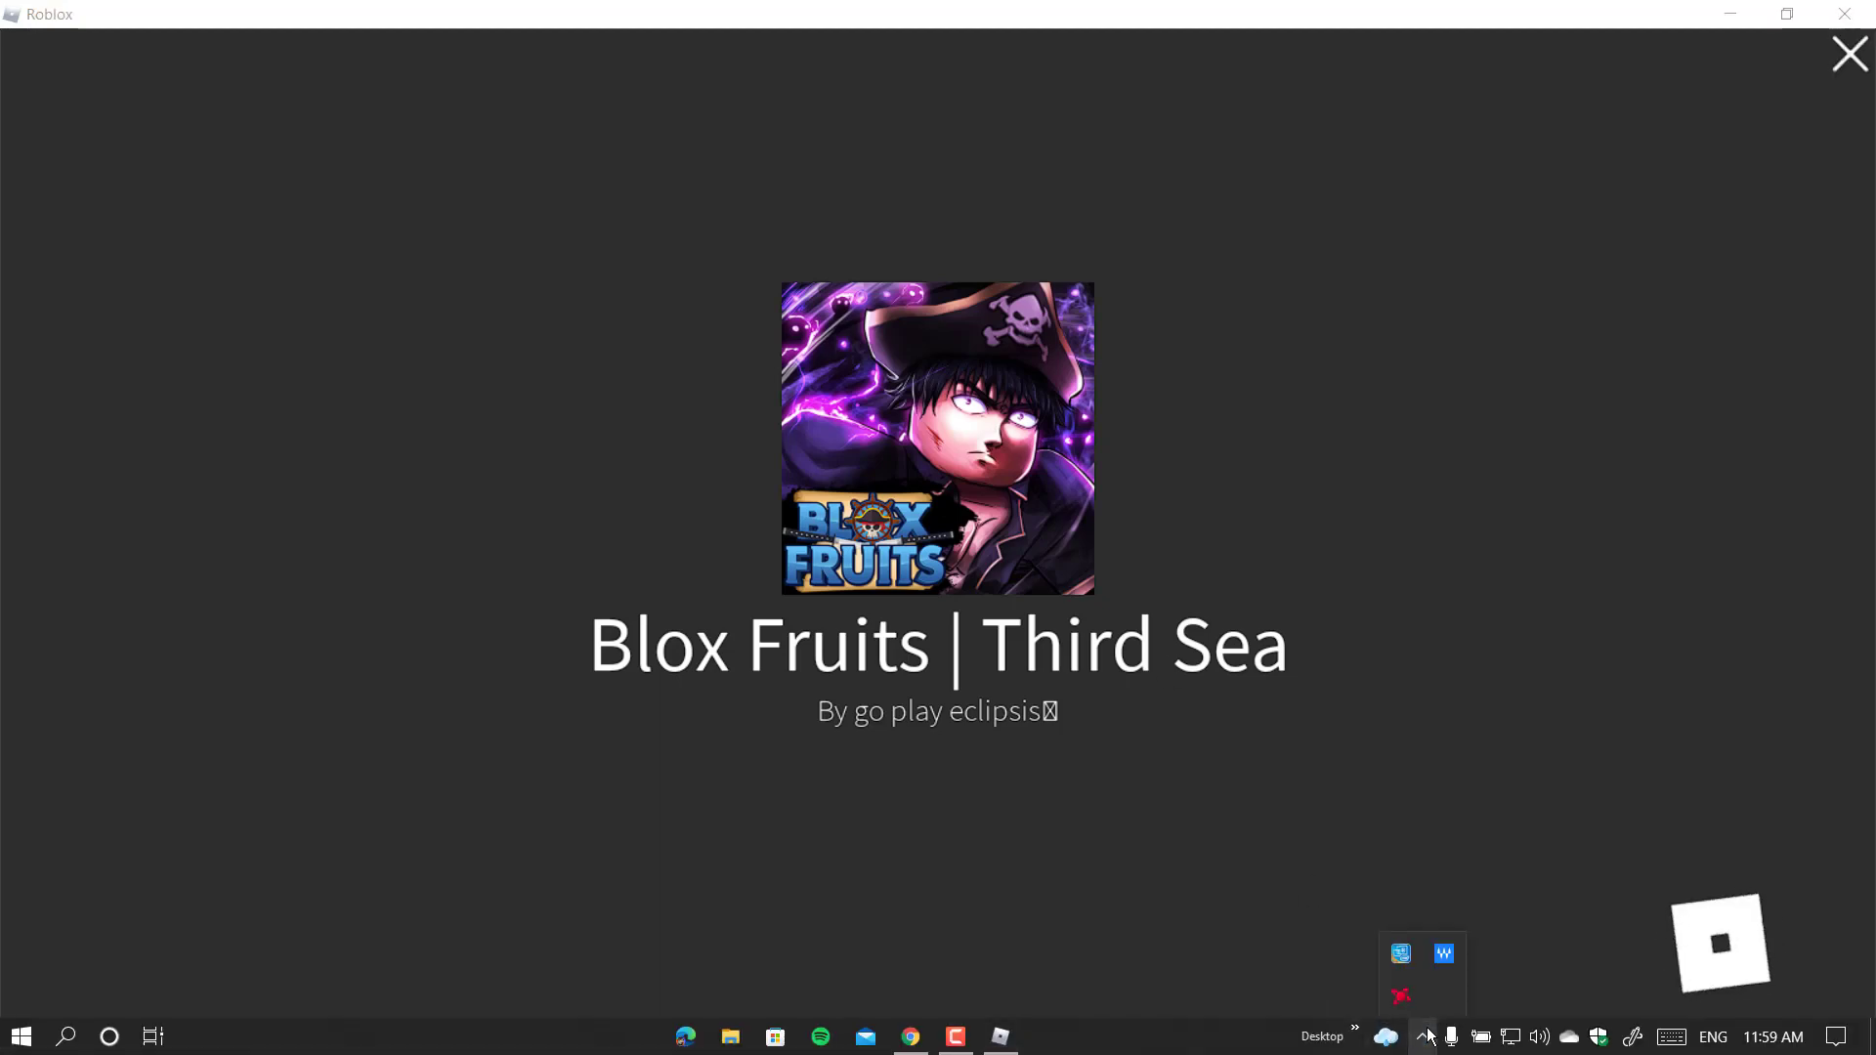
Return to the game, join the Marines team and walk forward through the mansion.
{"action": "left_click", "coordinate": [1327, 970]}
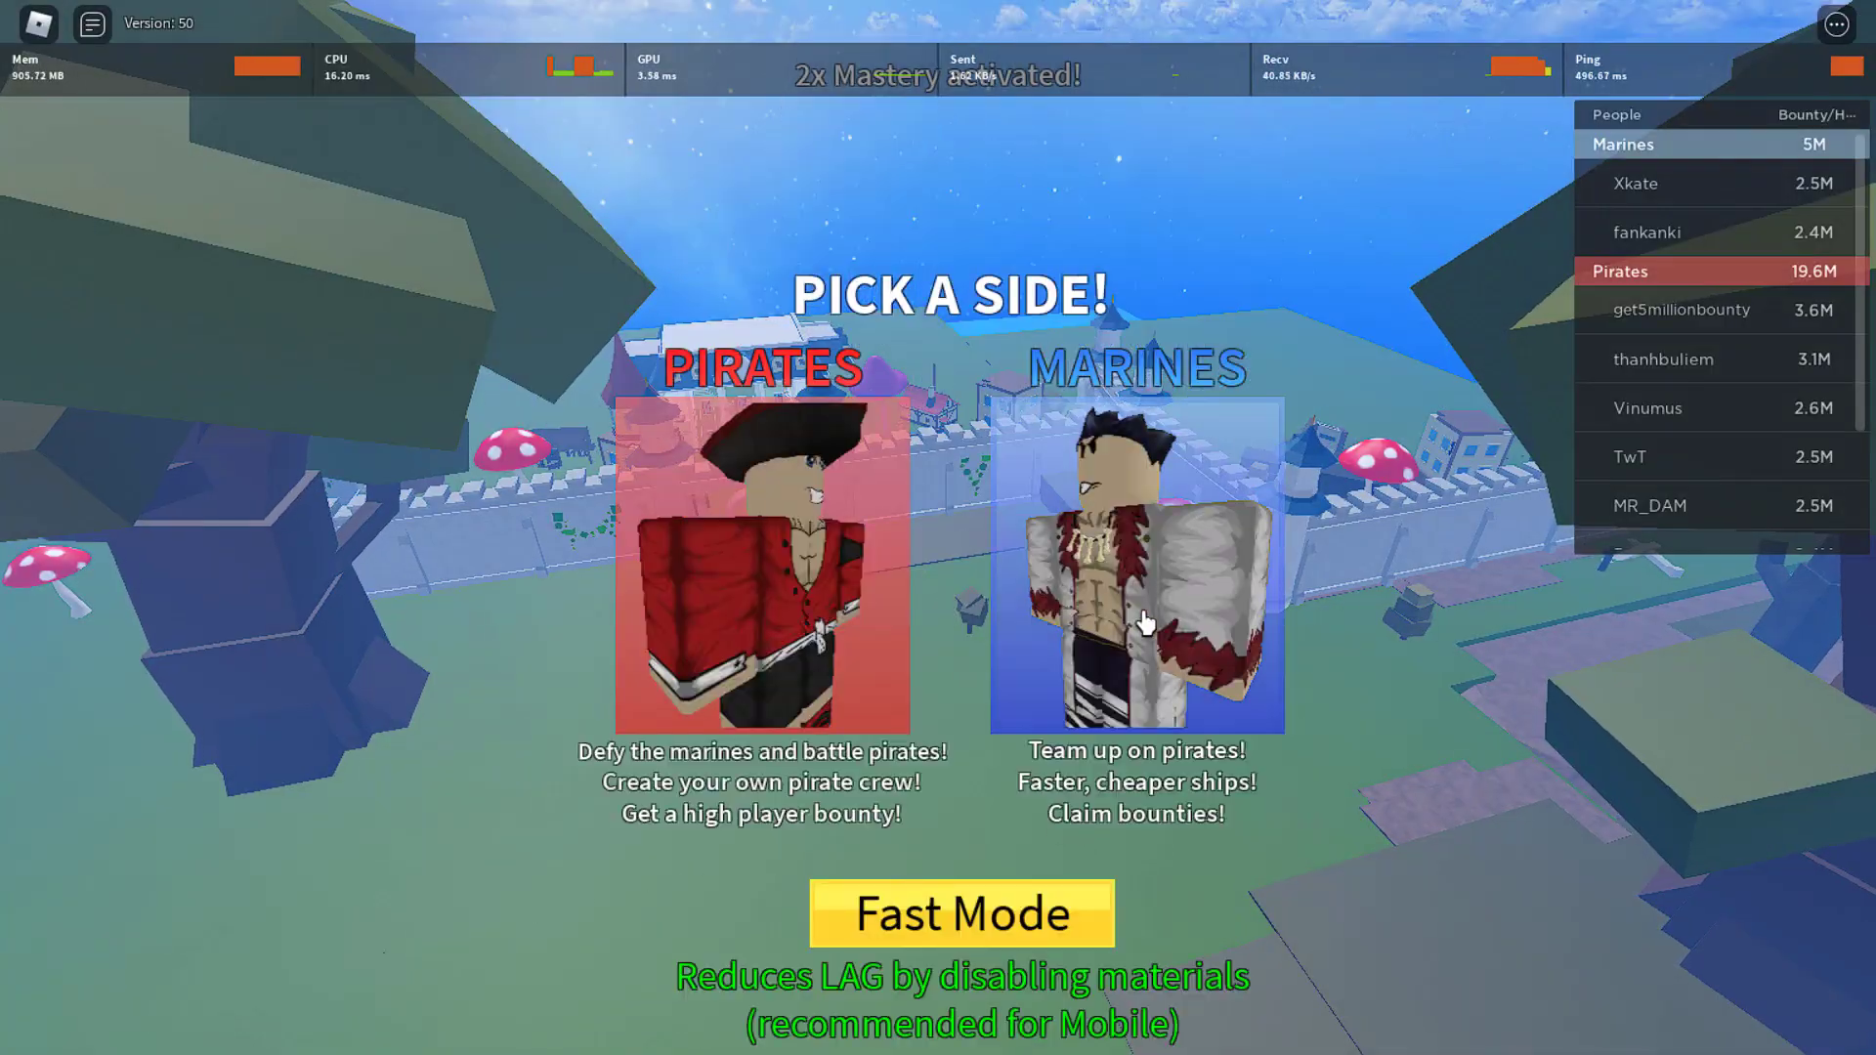
{"action": "left_click", "coordinate": [1145, 621]}
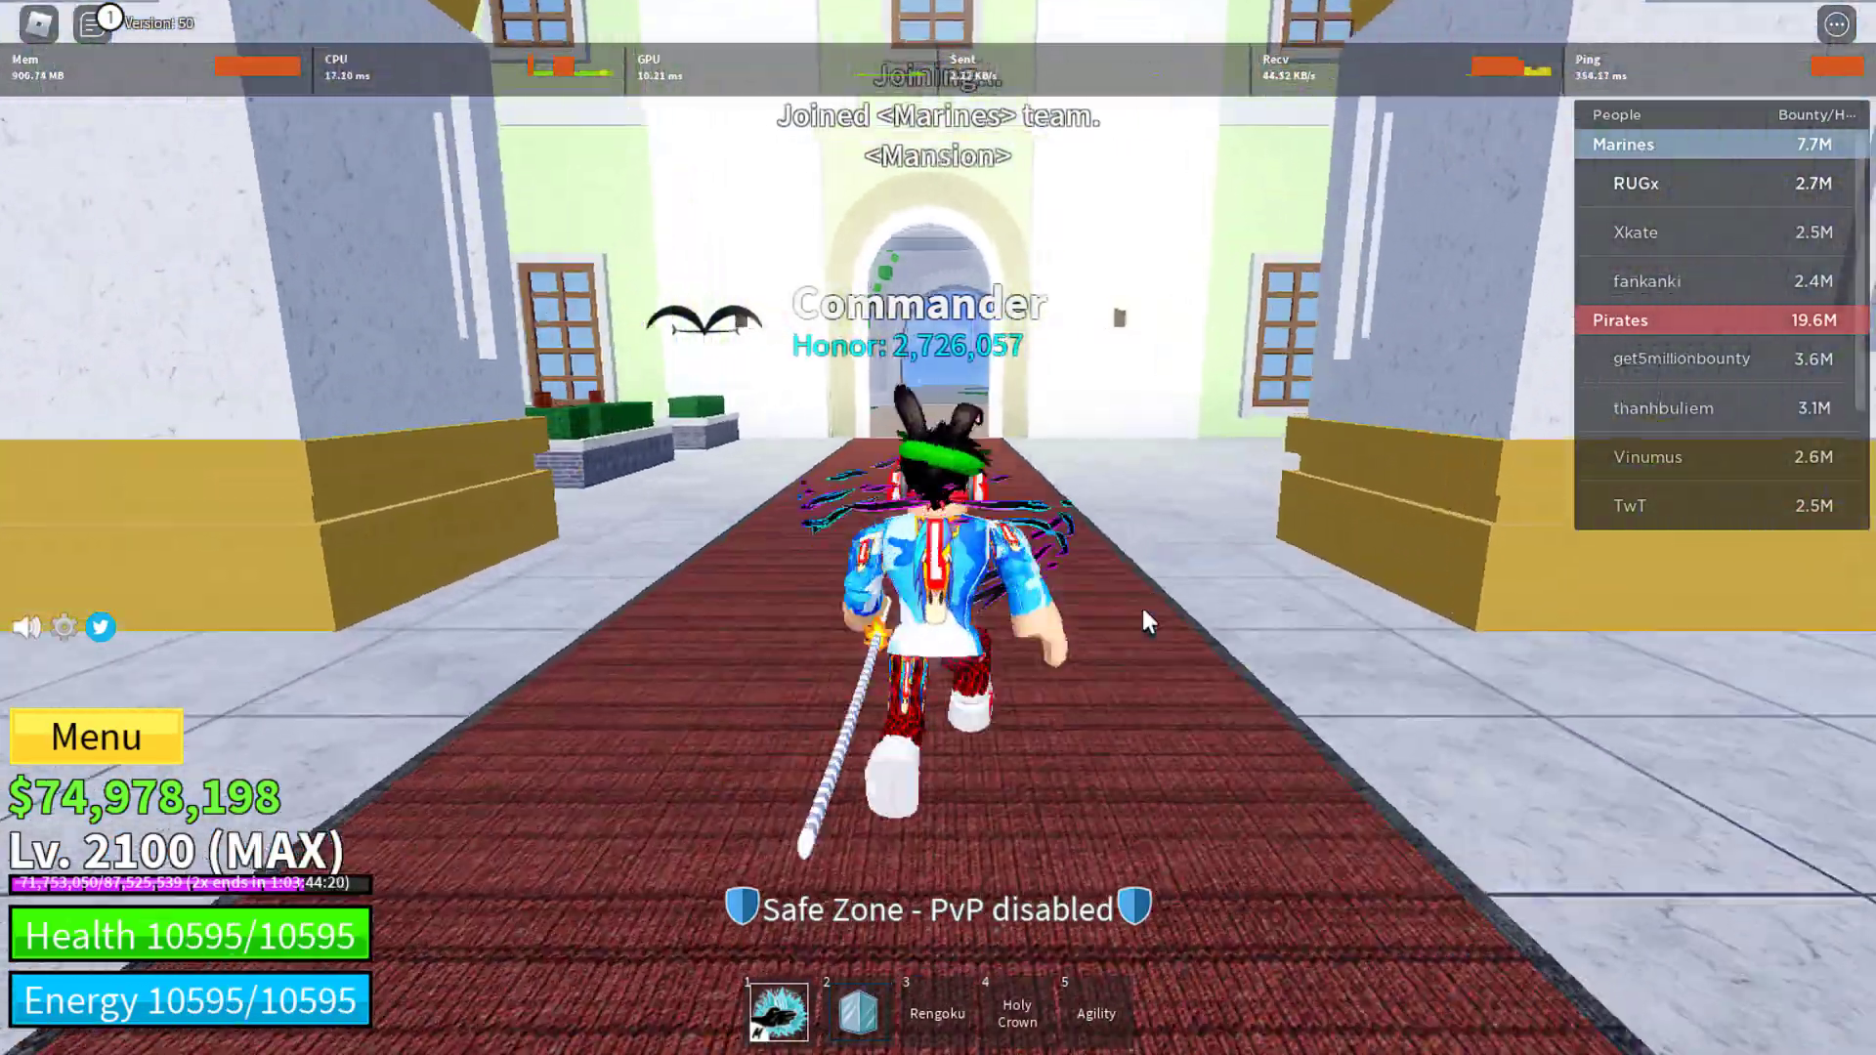
{"action": "key", "text": "w"}
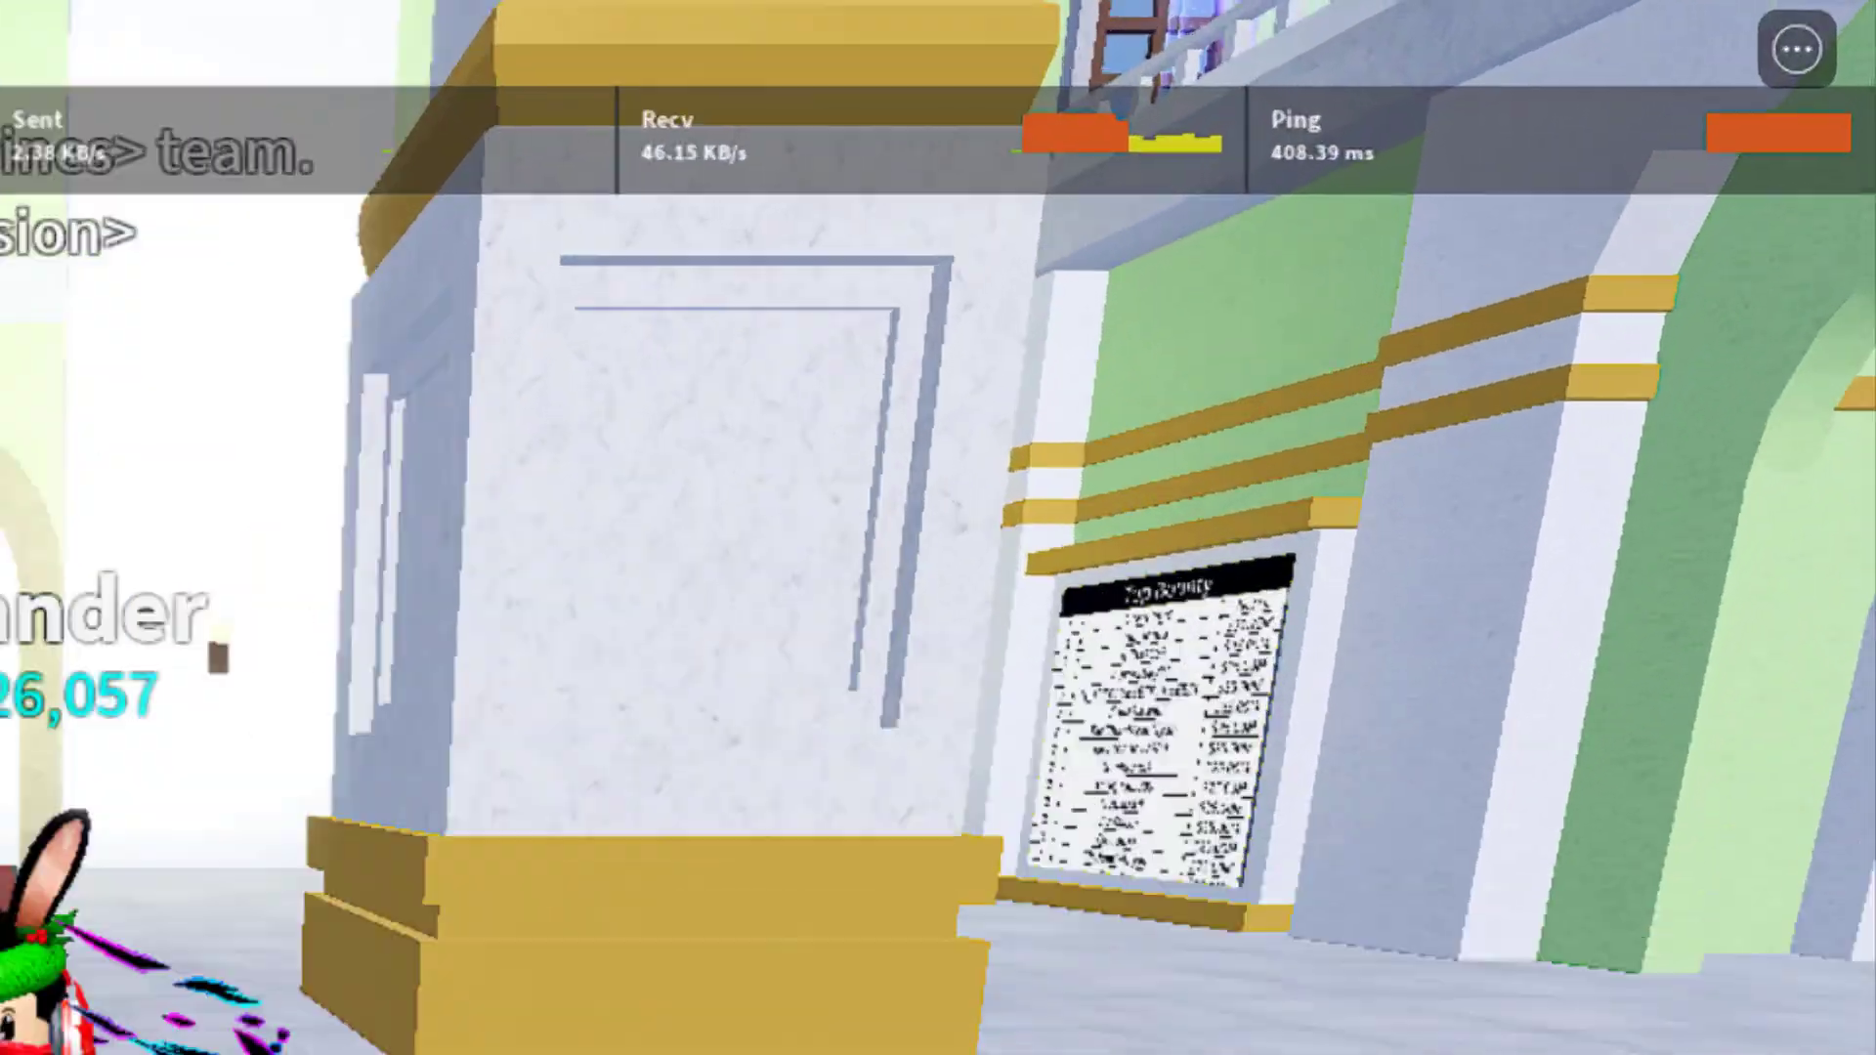
Check the detailed ping graph showing 300+ ms ping and glance at the bounty leaderboard.
{"action": "left_click", "coordinate": [1353, 184]}
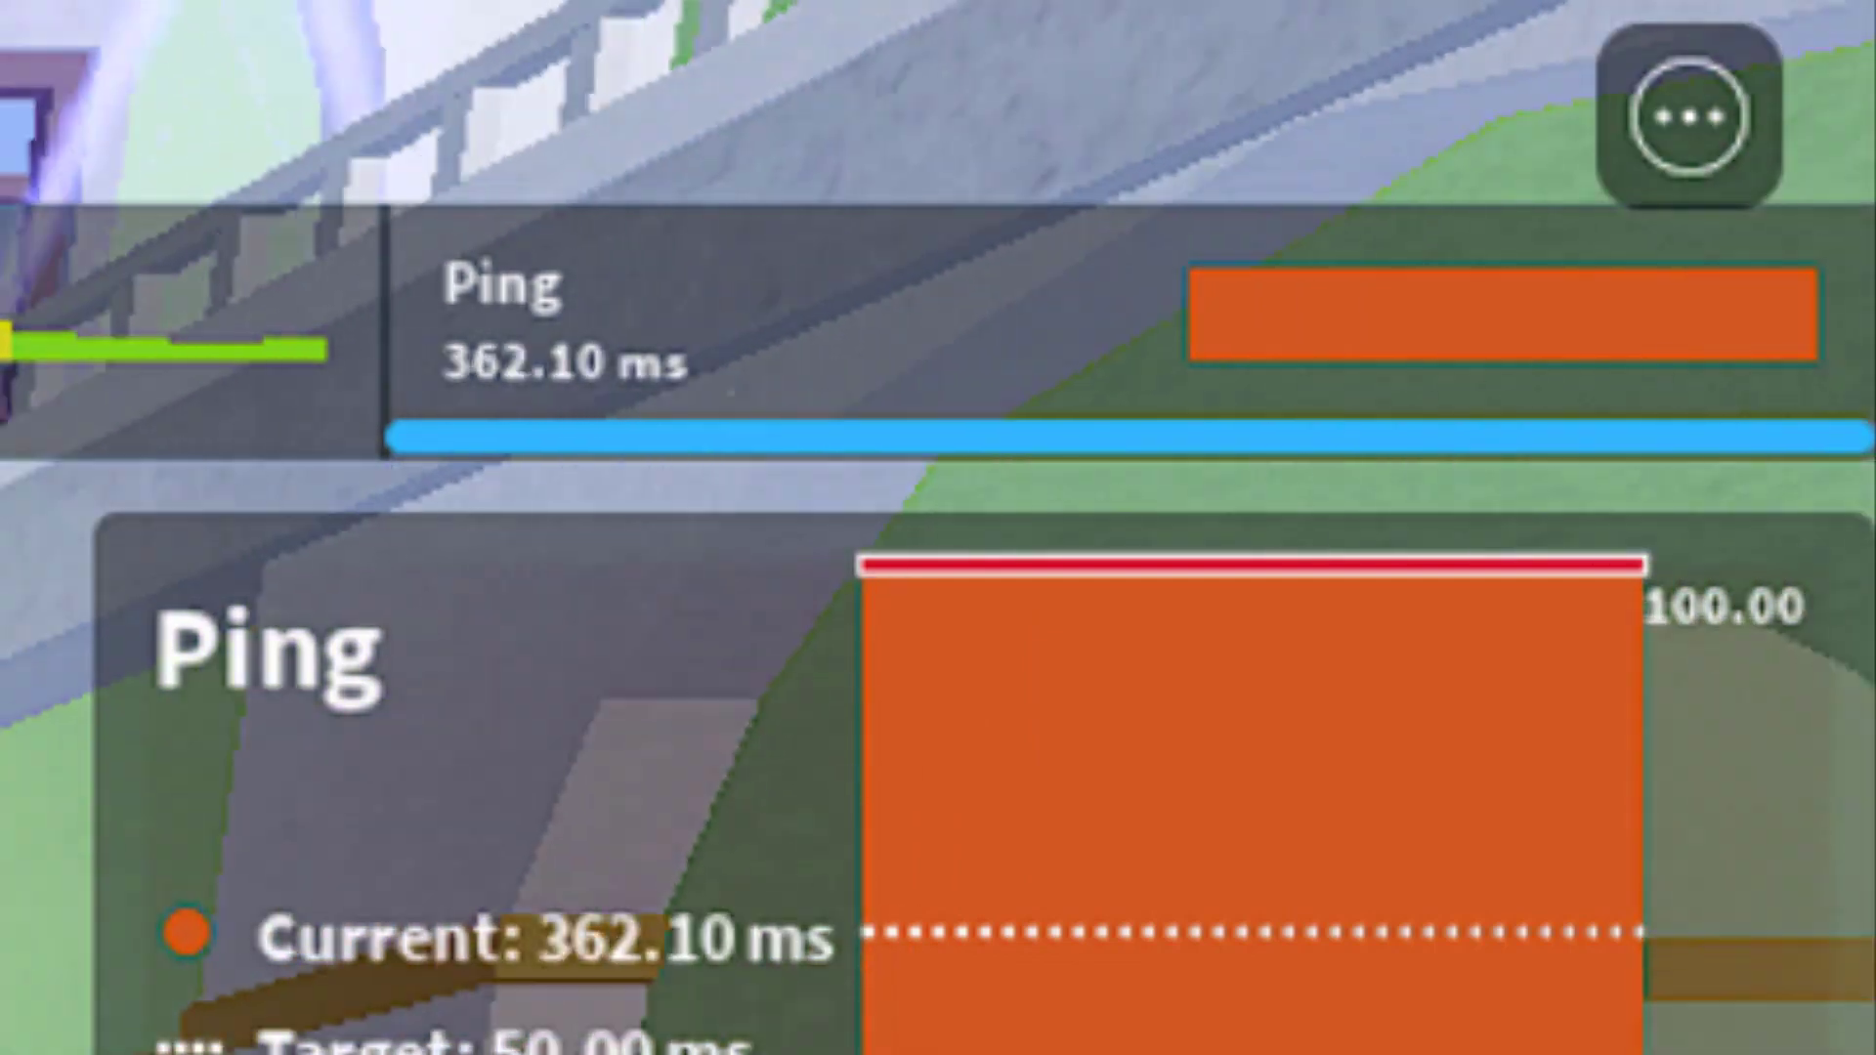
{"action": "key", "text": "Tab"}
{"action": "key", "text": "Tab"}
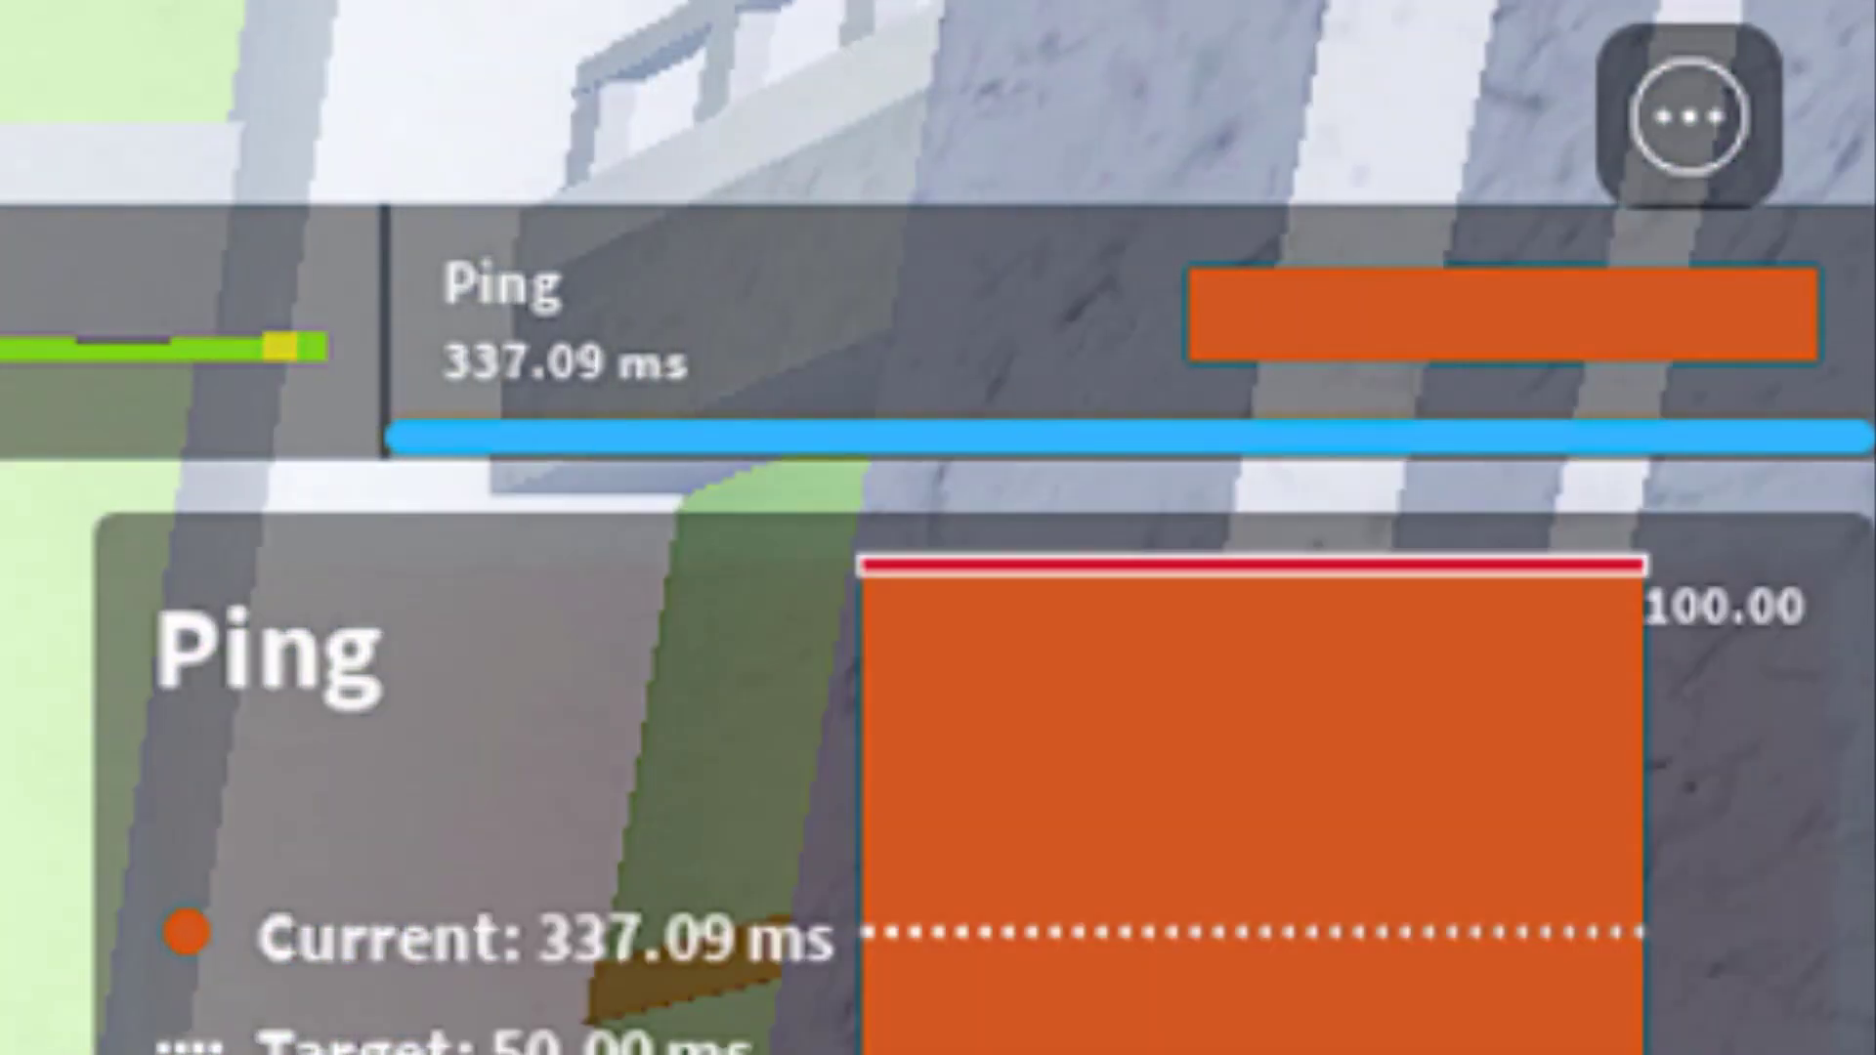
{"action": "left_click", "coordinate": [998, 415]}
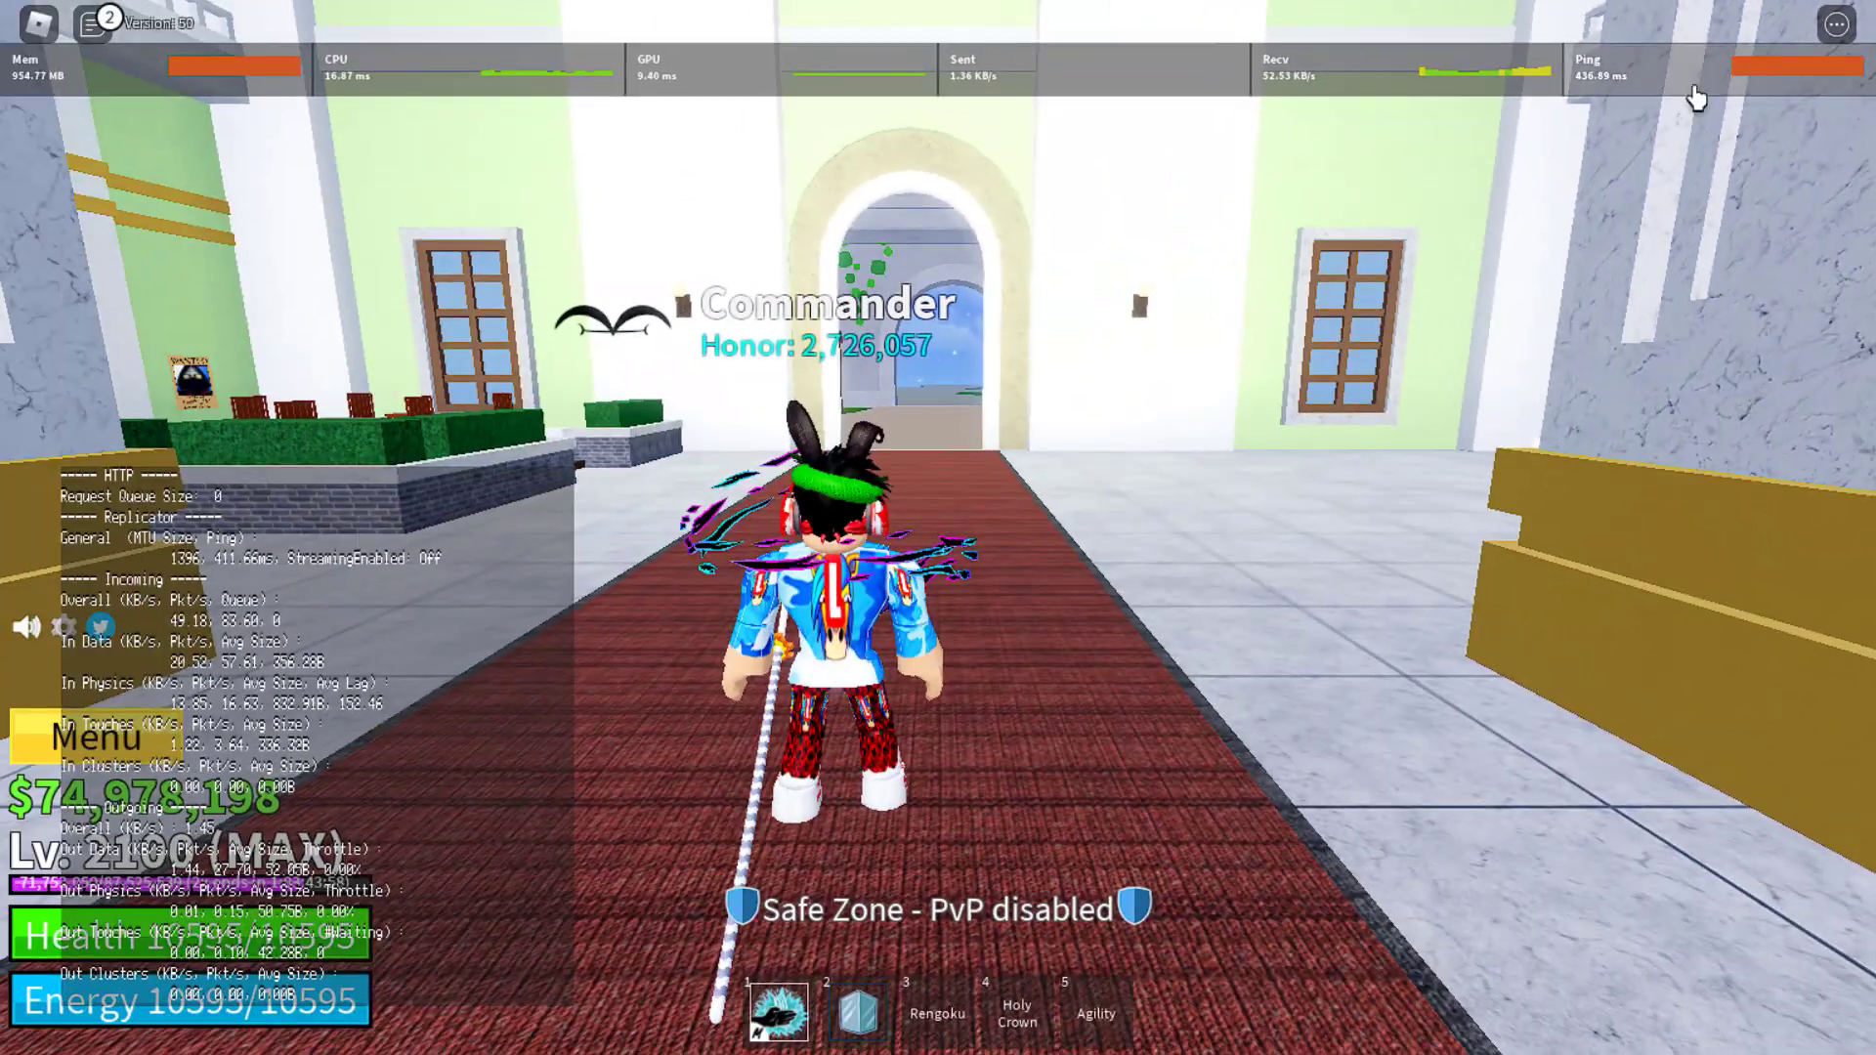
{"action": "left_click", "coordinate": [1695, 92]}
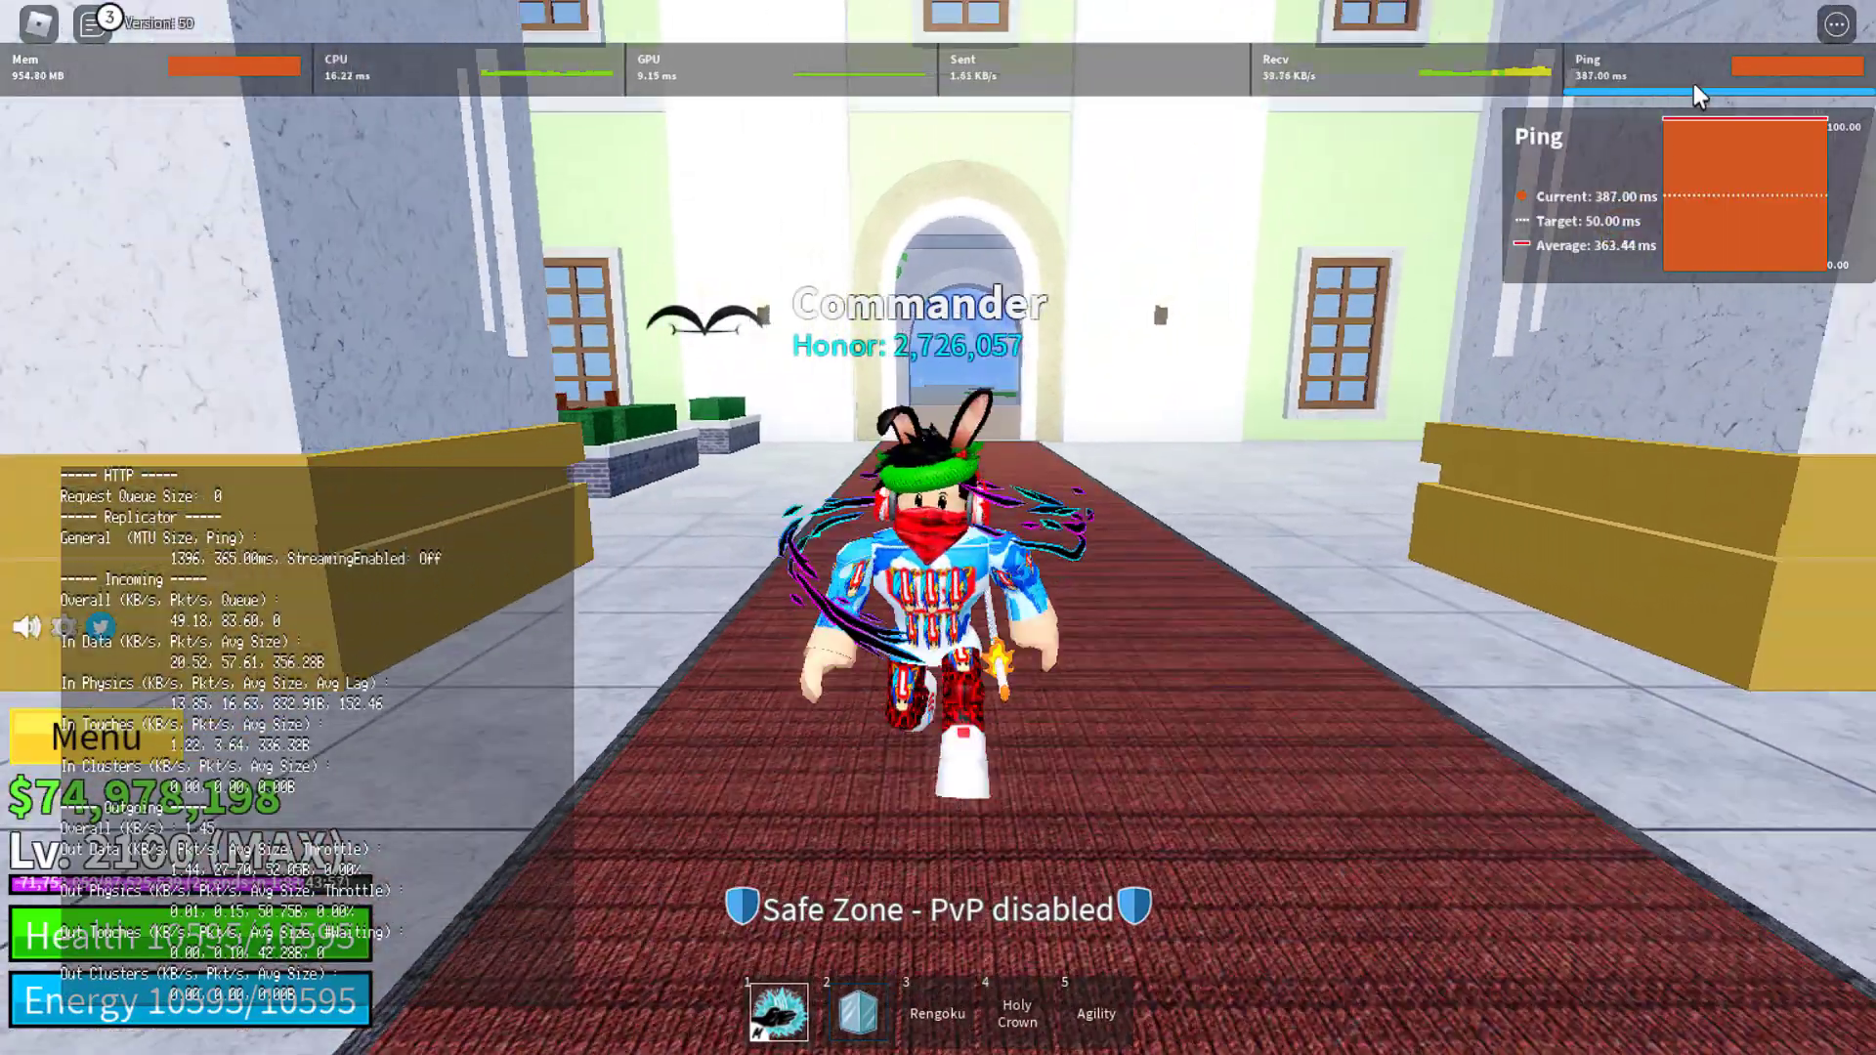
{"action": "key", "text": "Left"}
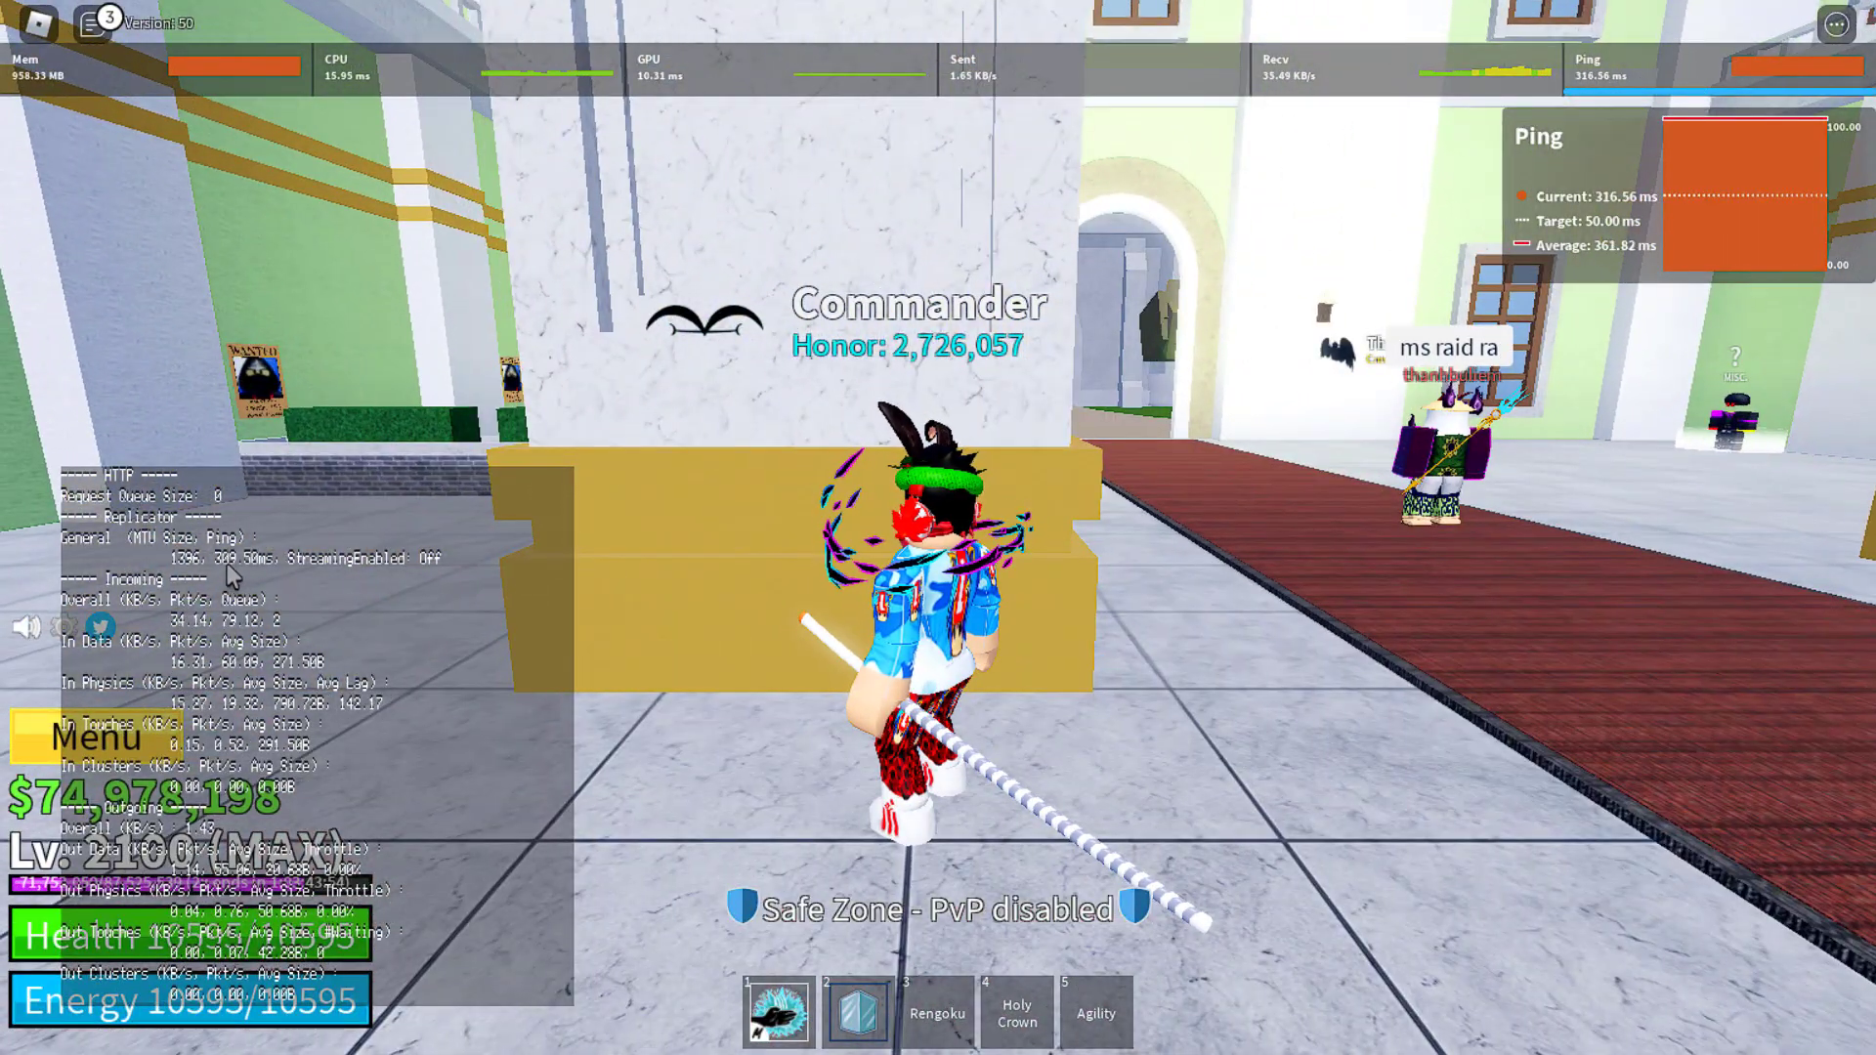
Toggle shift lock, take the game out of fullscreen and bring up the game menu.
{"action": "key", "text": "shift"}
{"action": "key", "text": "shift+F3"}
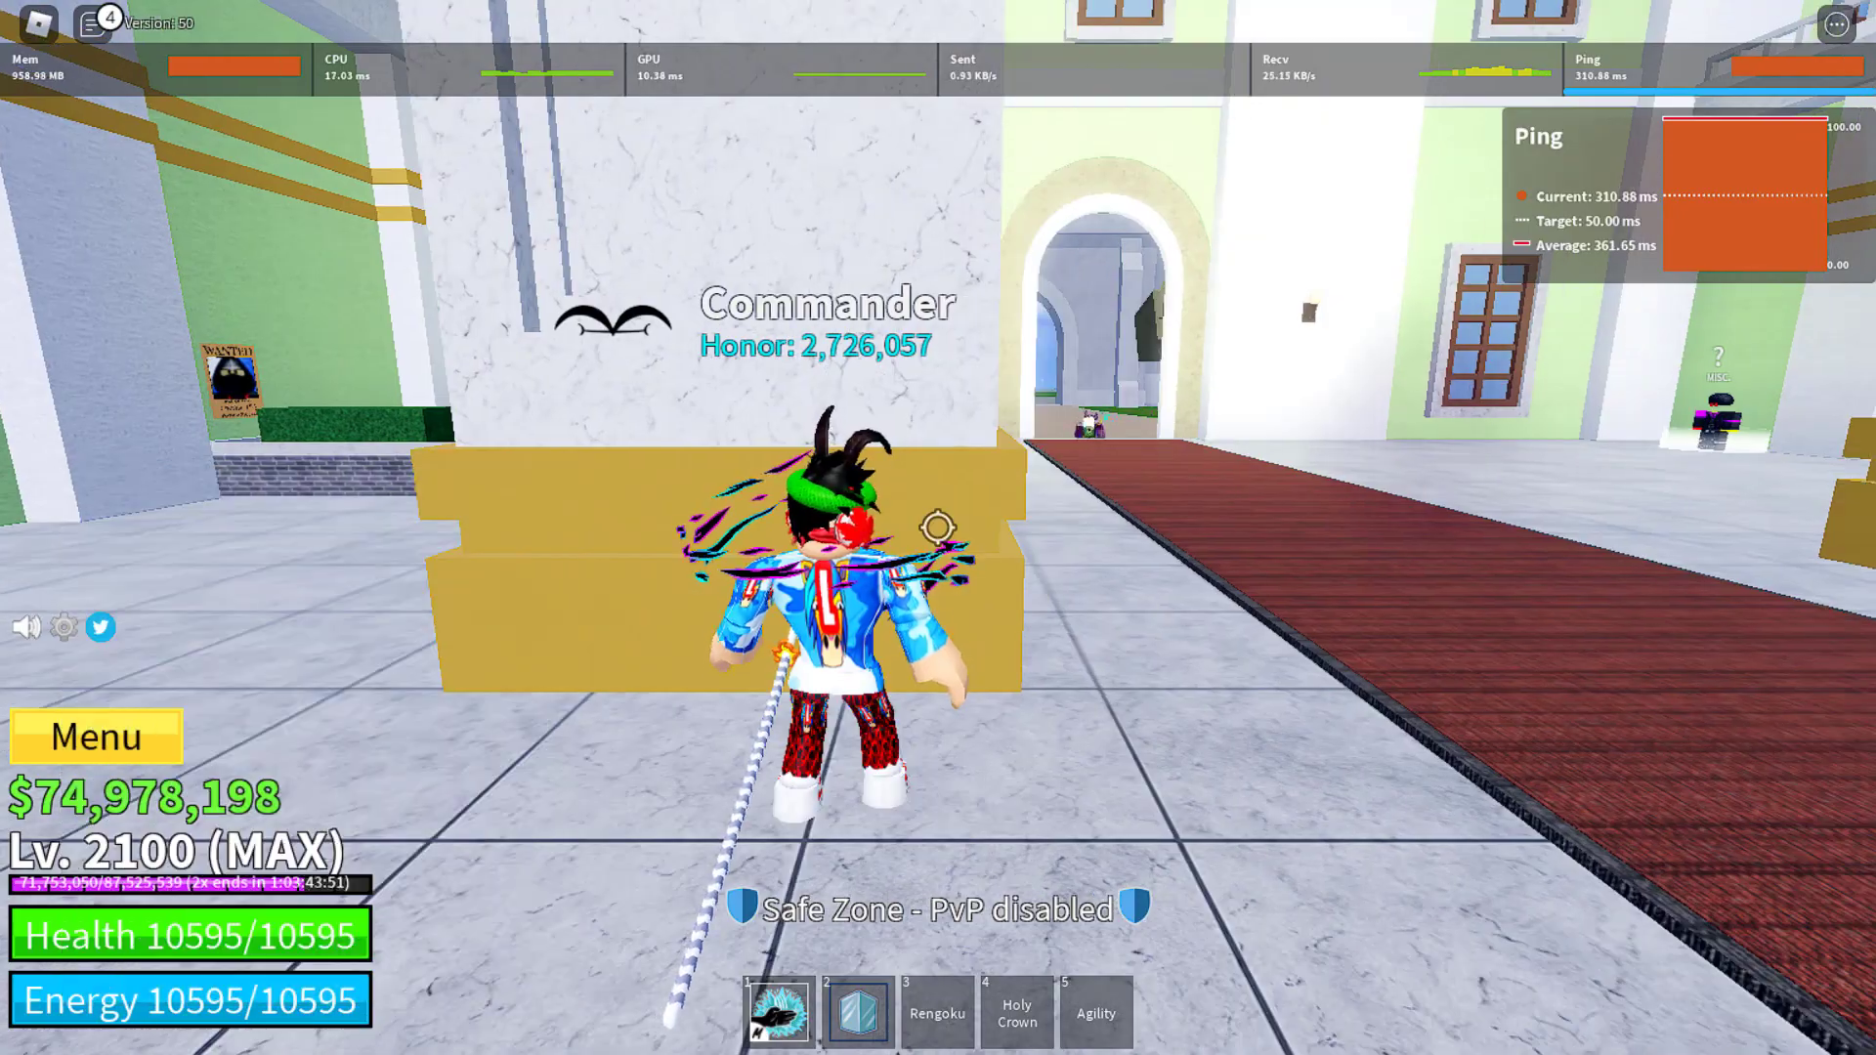
{"action": "key", "text": "s"}
{"action": "key", "text": "shift"}
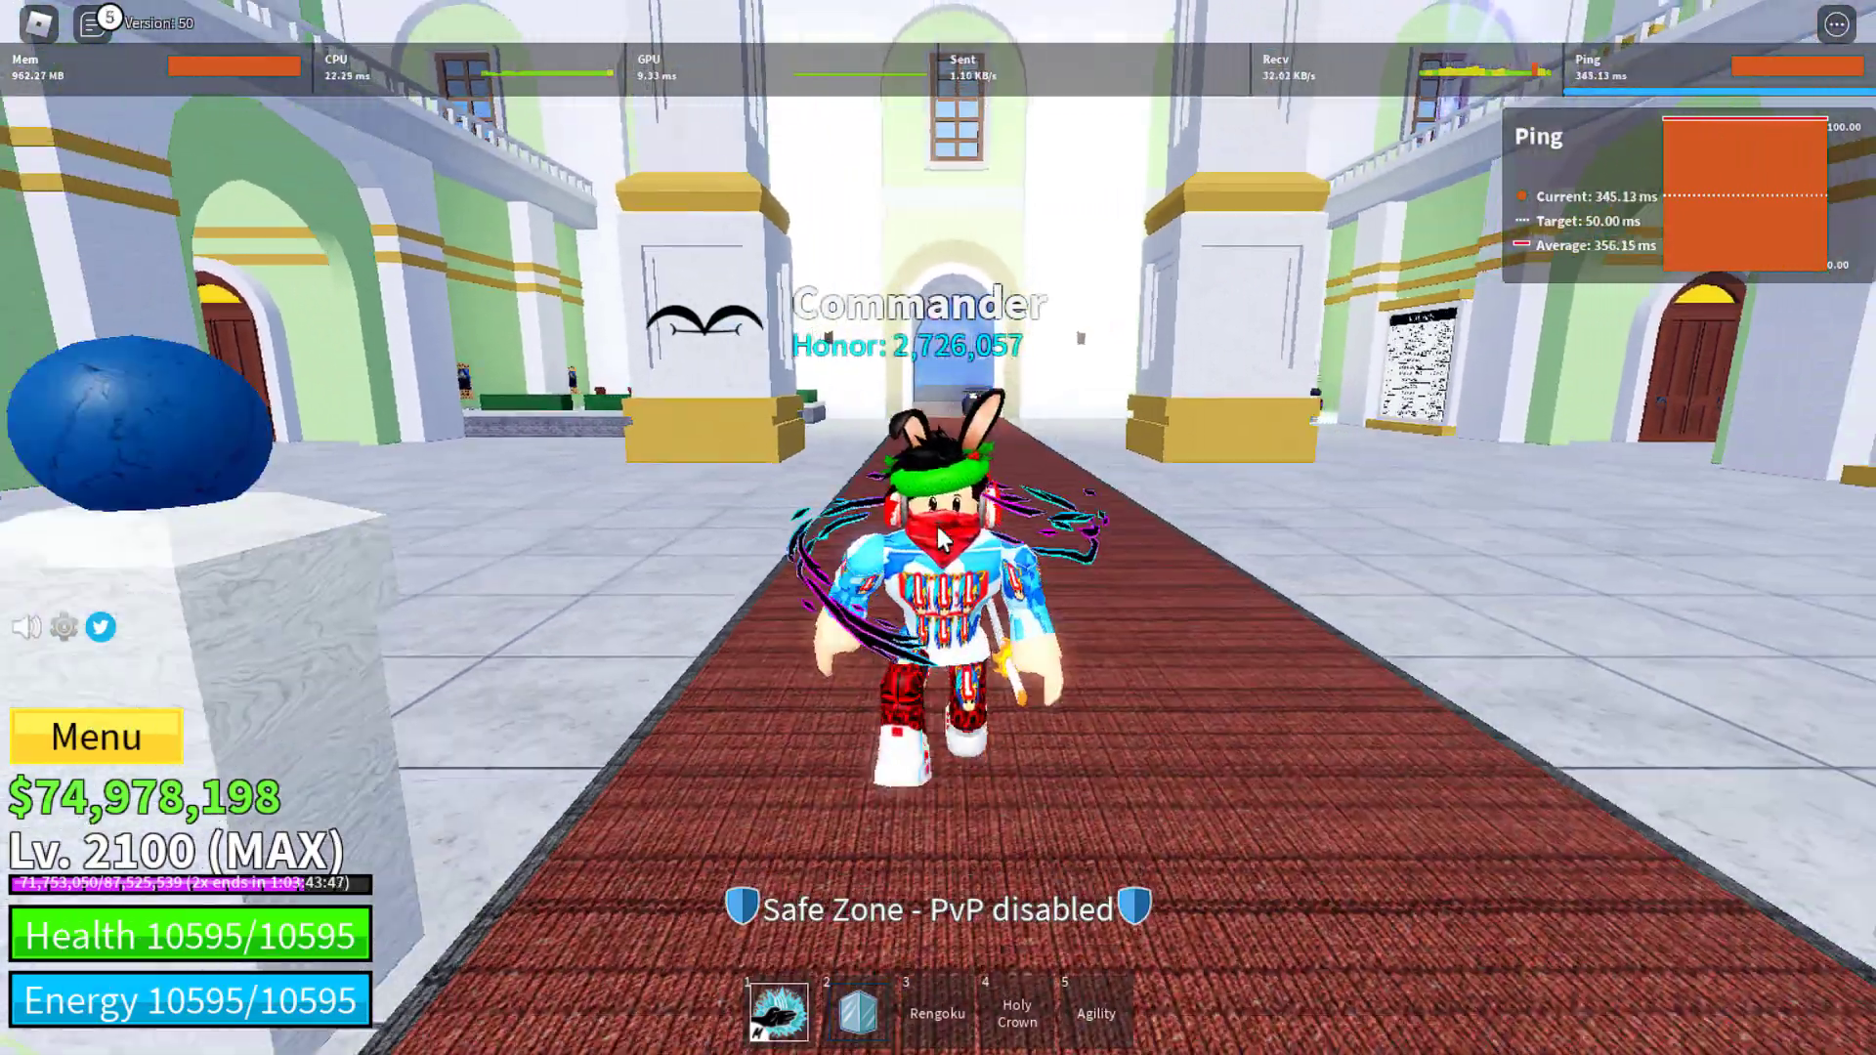
{"action": "key", "text": "F11"}
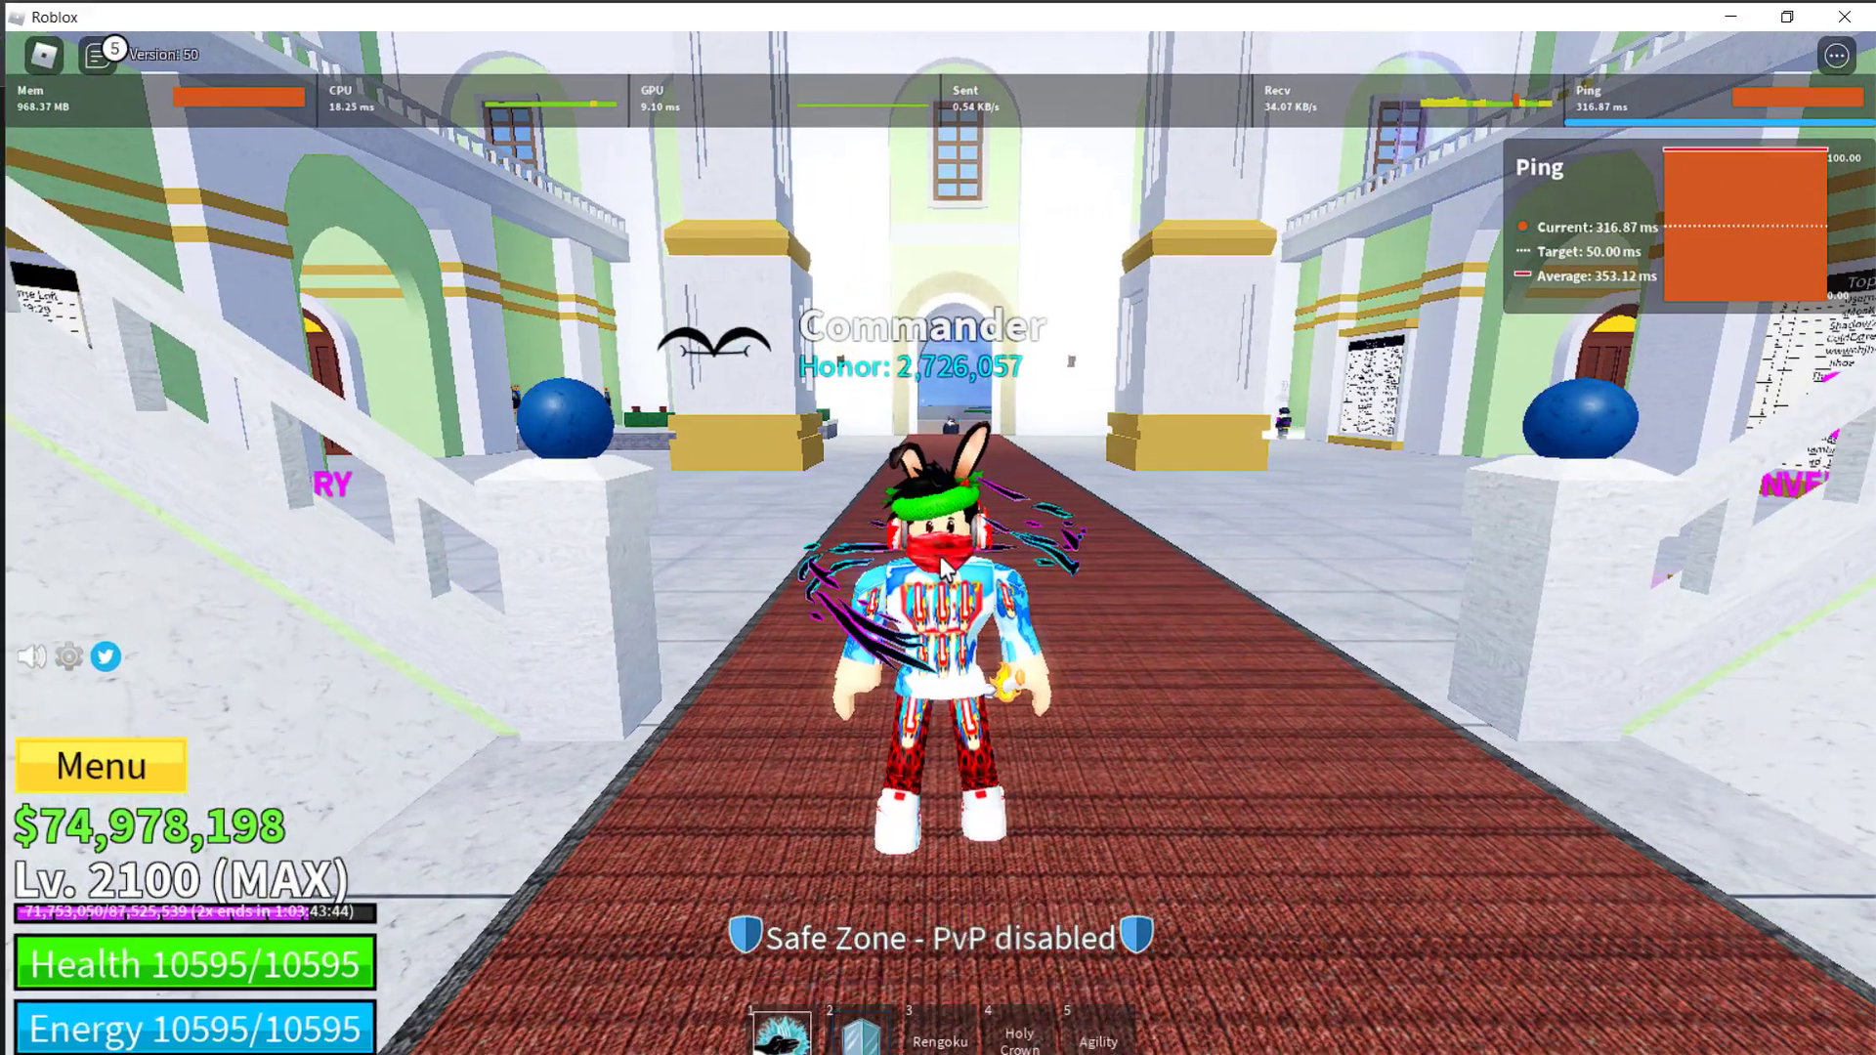
{"action": "key", "text": "Escape"}
Leave Blox Fruits, then start Arsenal from its game page via the Roblox home page.
{"action": "key", "text": "l"}
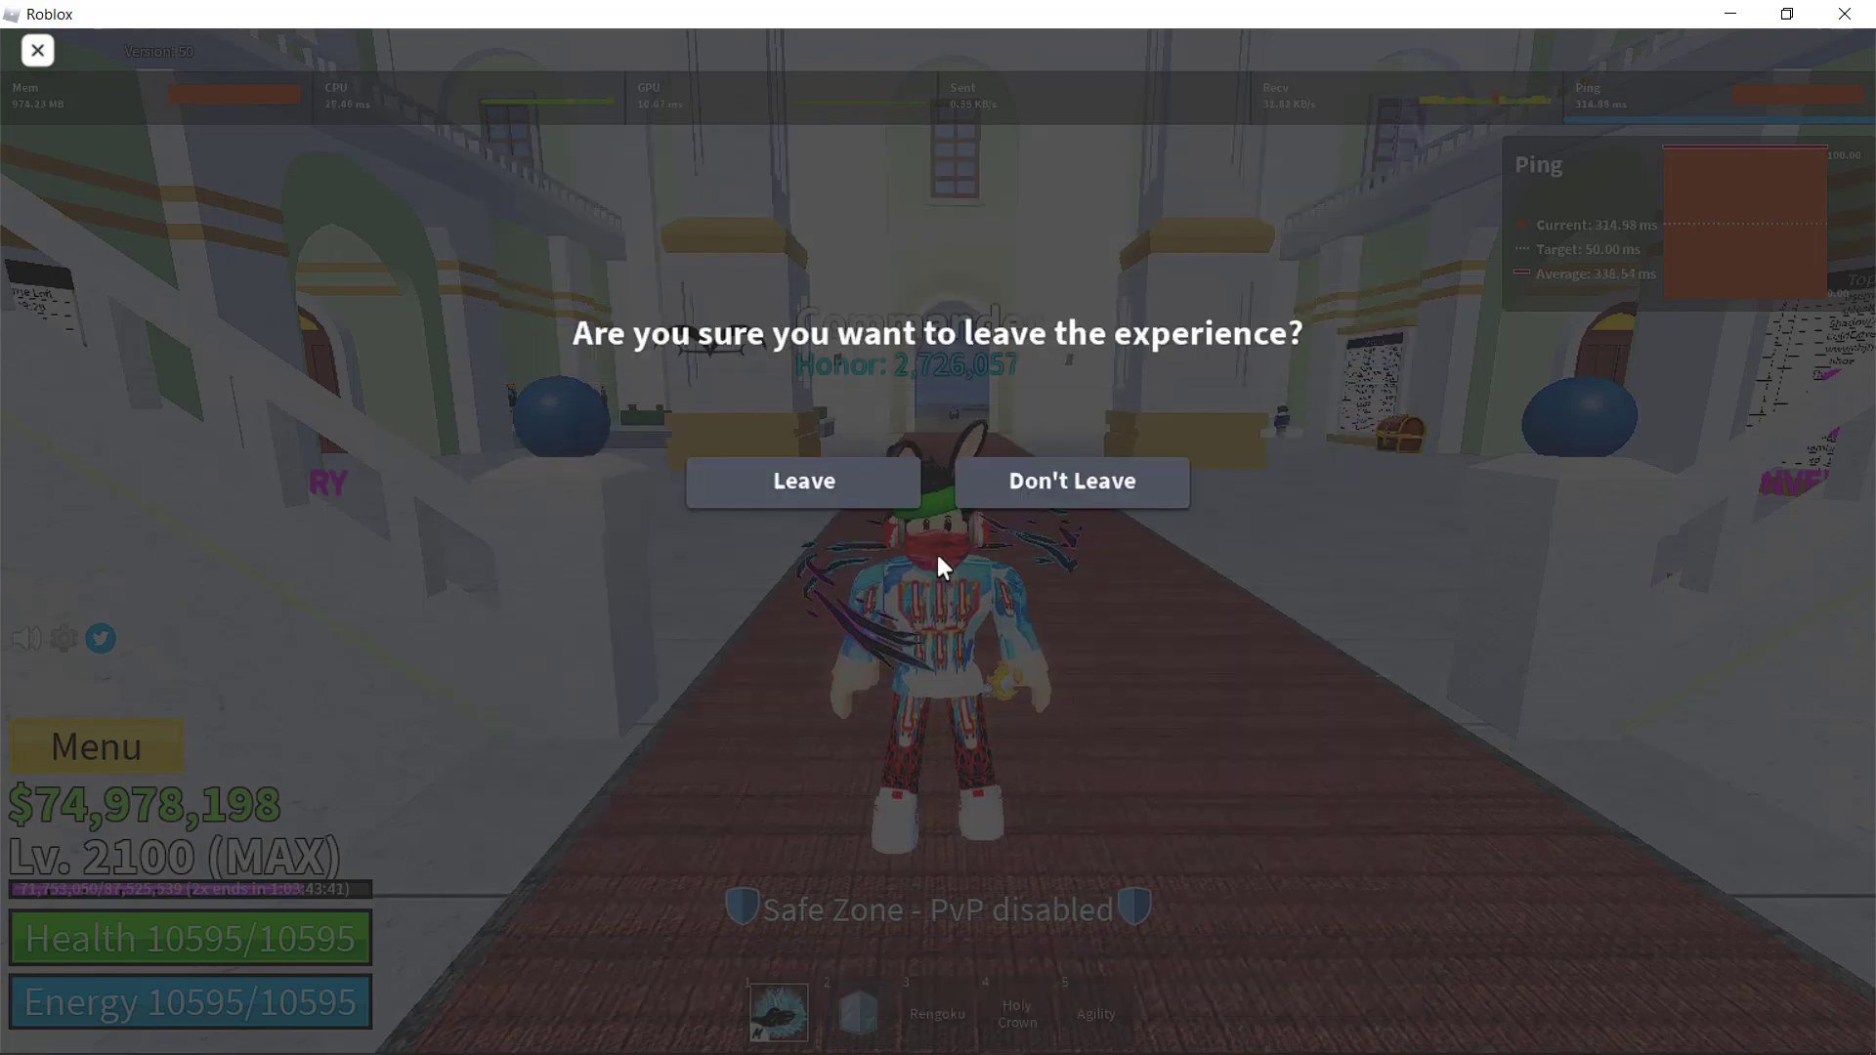
{"action": "key", "text": "Return"}
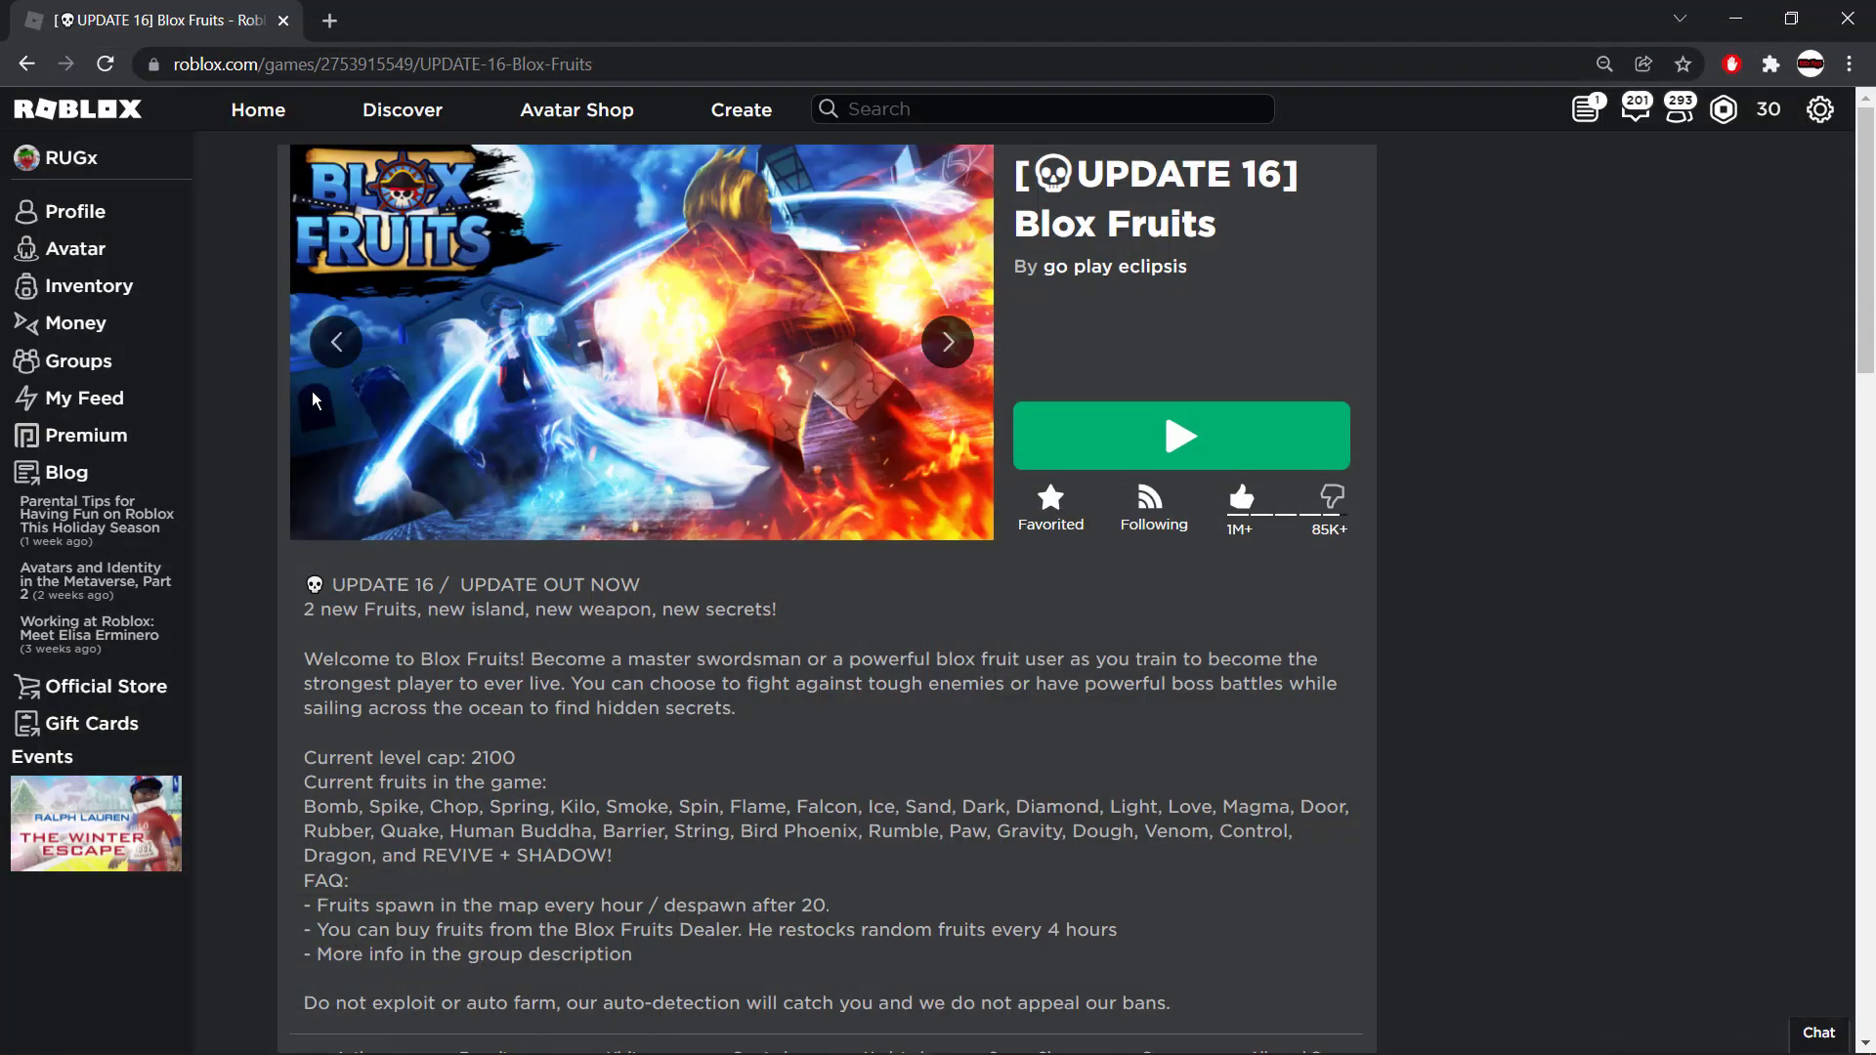
{"action": "left_click", "coordinate": [20, 65]}
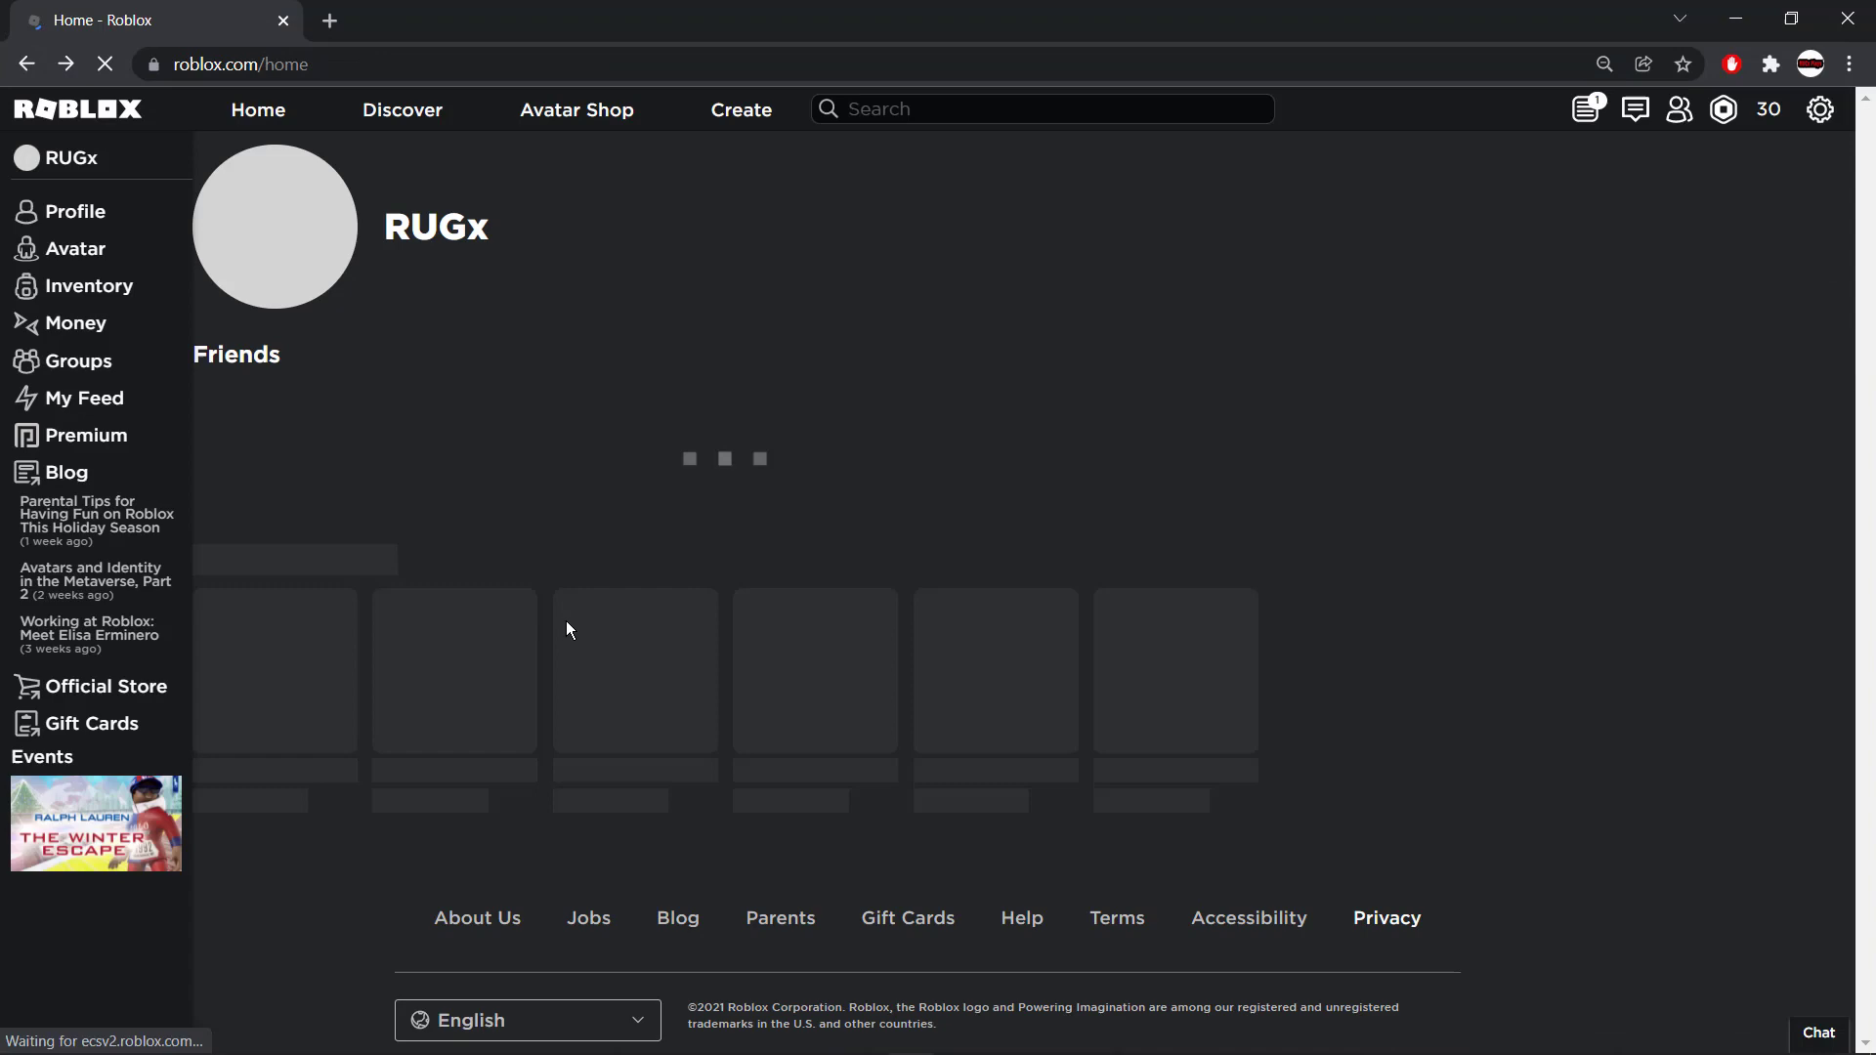
{"action": "left_click", "coordinate": [436, 710]}
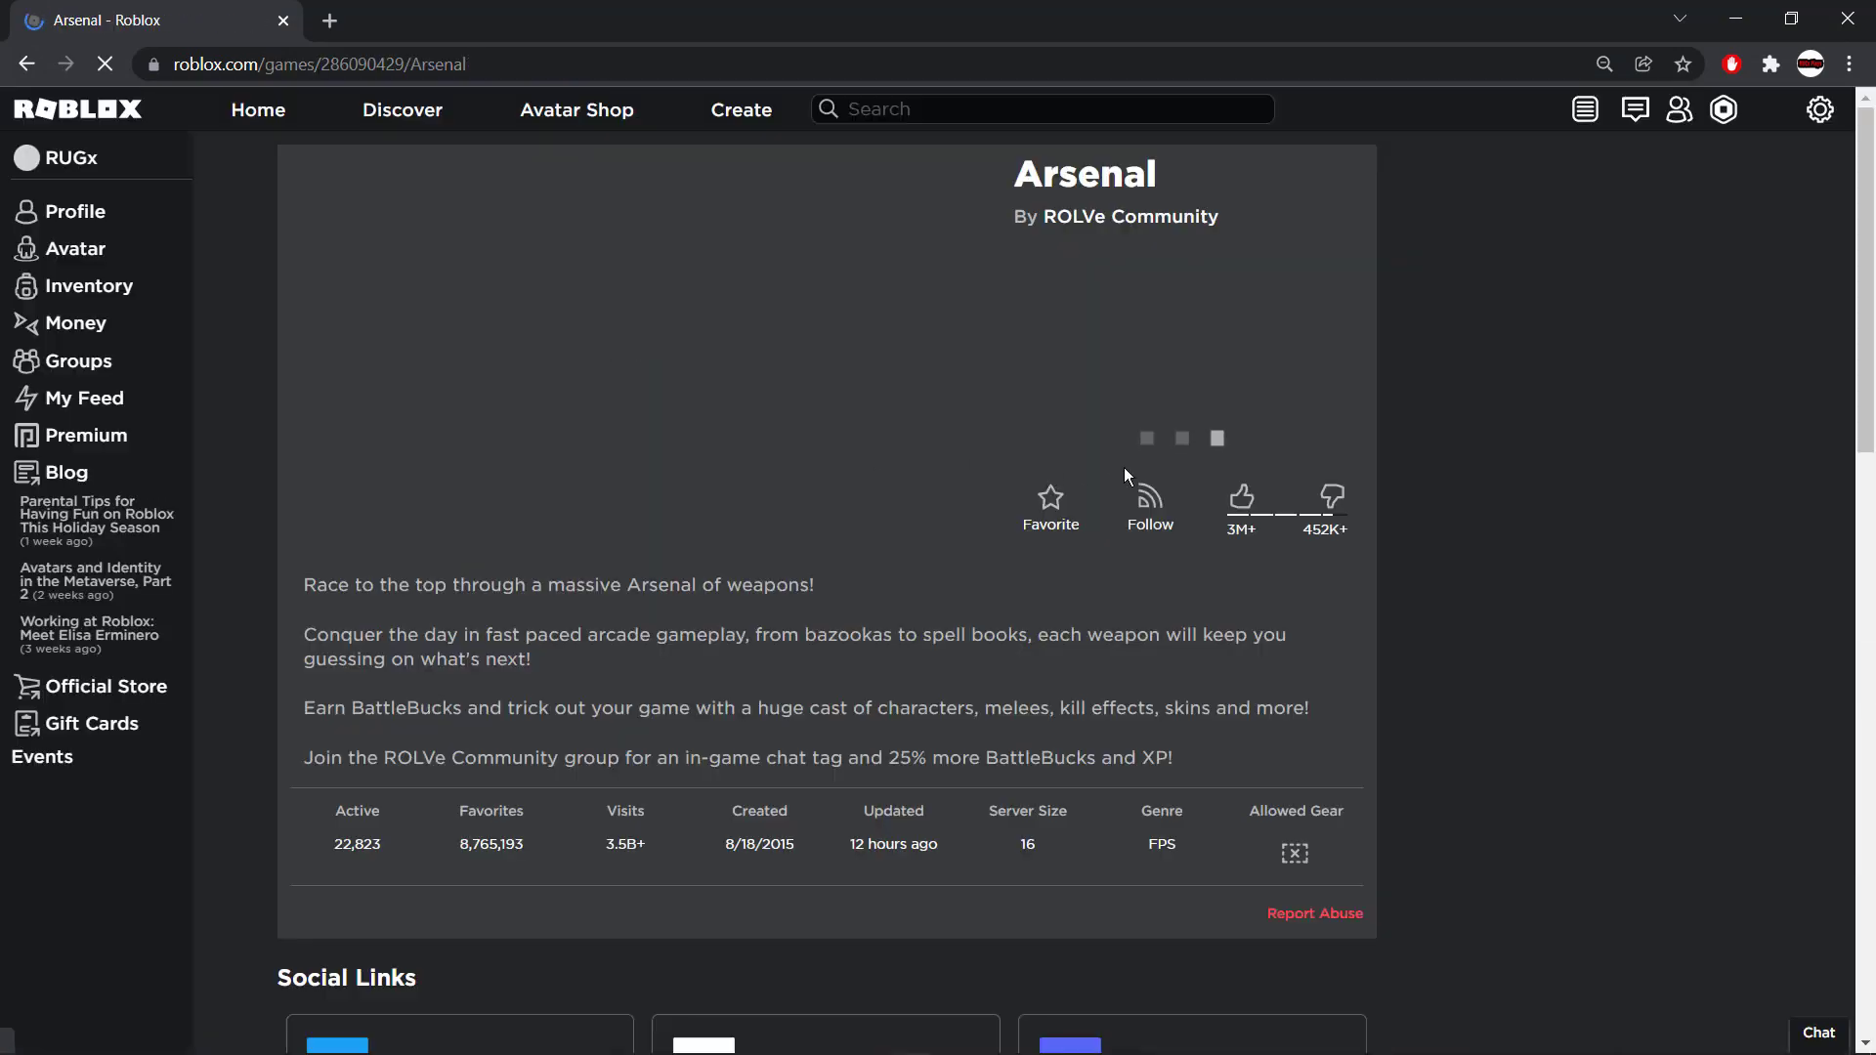
{"action": "left_click", "coordinate": [1166, 445]}
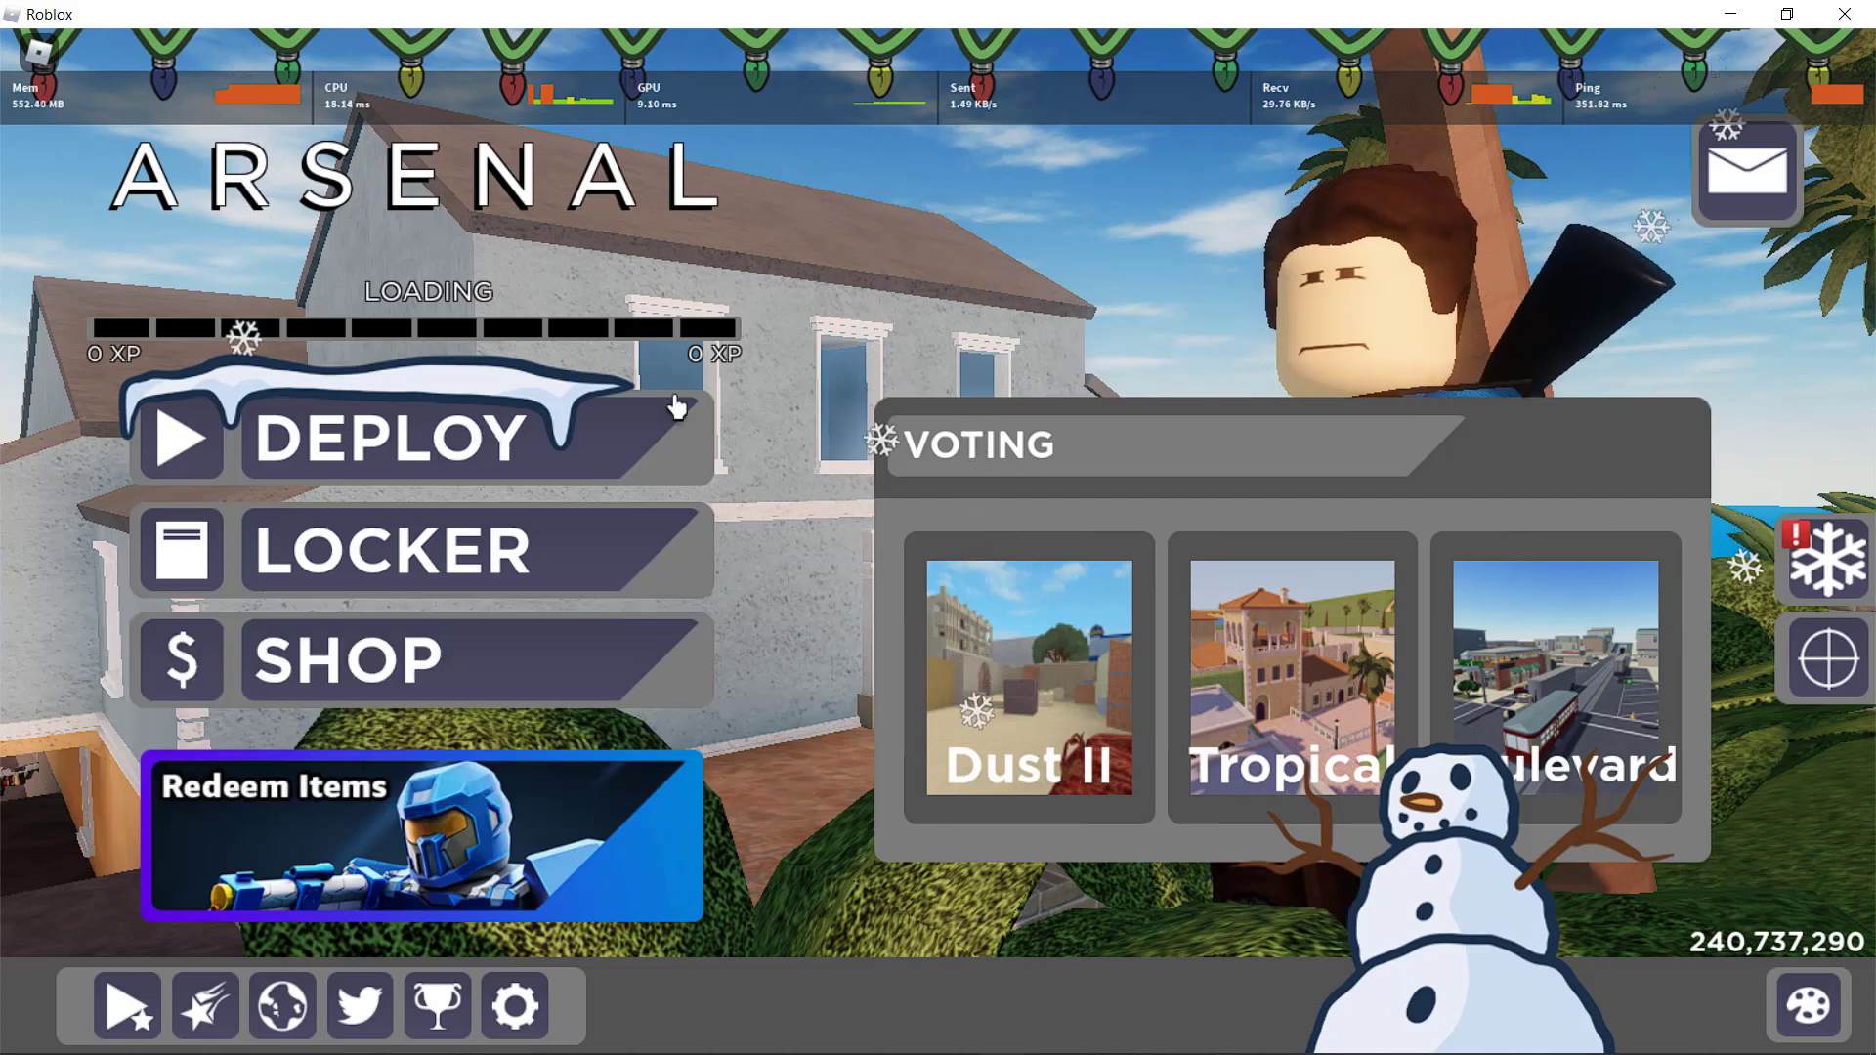
Show Arsenal's ping graph (about 280 ms), deploy into the match and join the blue team.
{"action": "left_click", "coordinate": [1554, 99]}
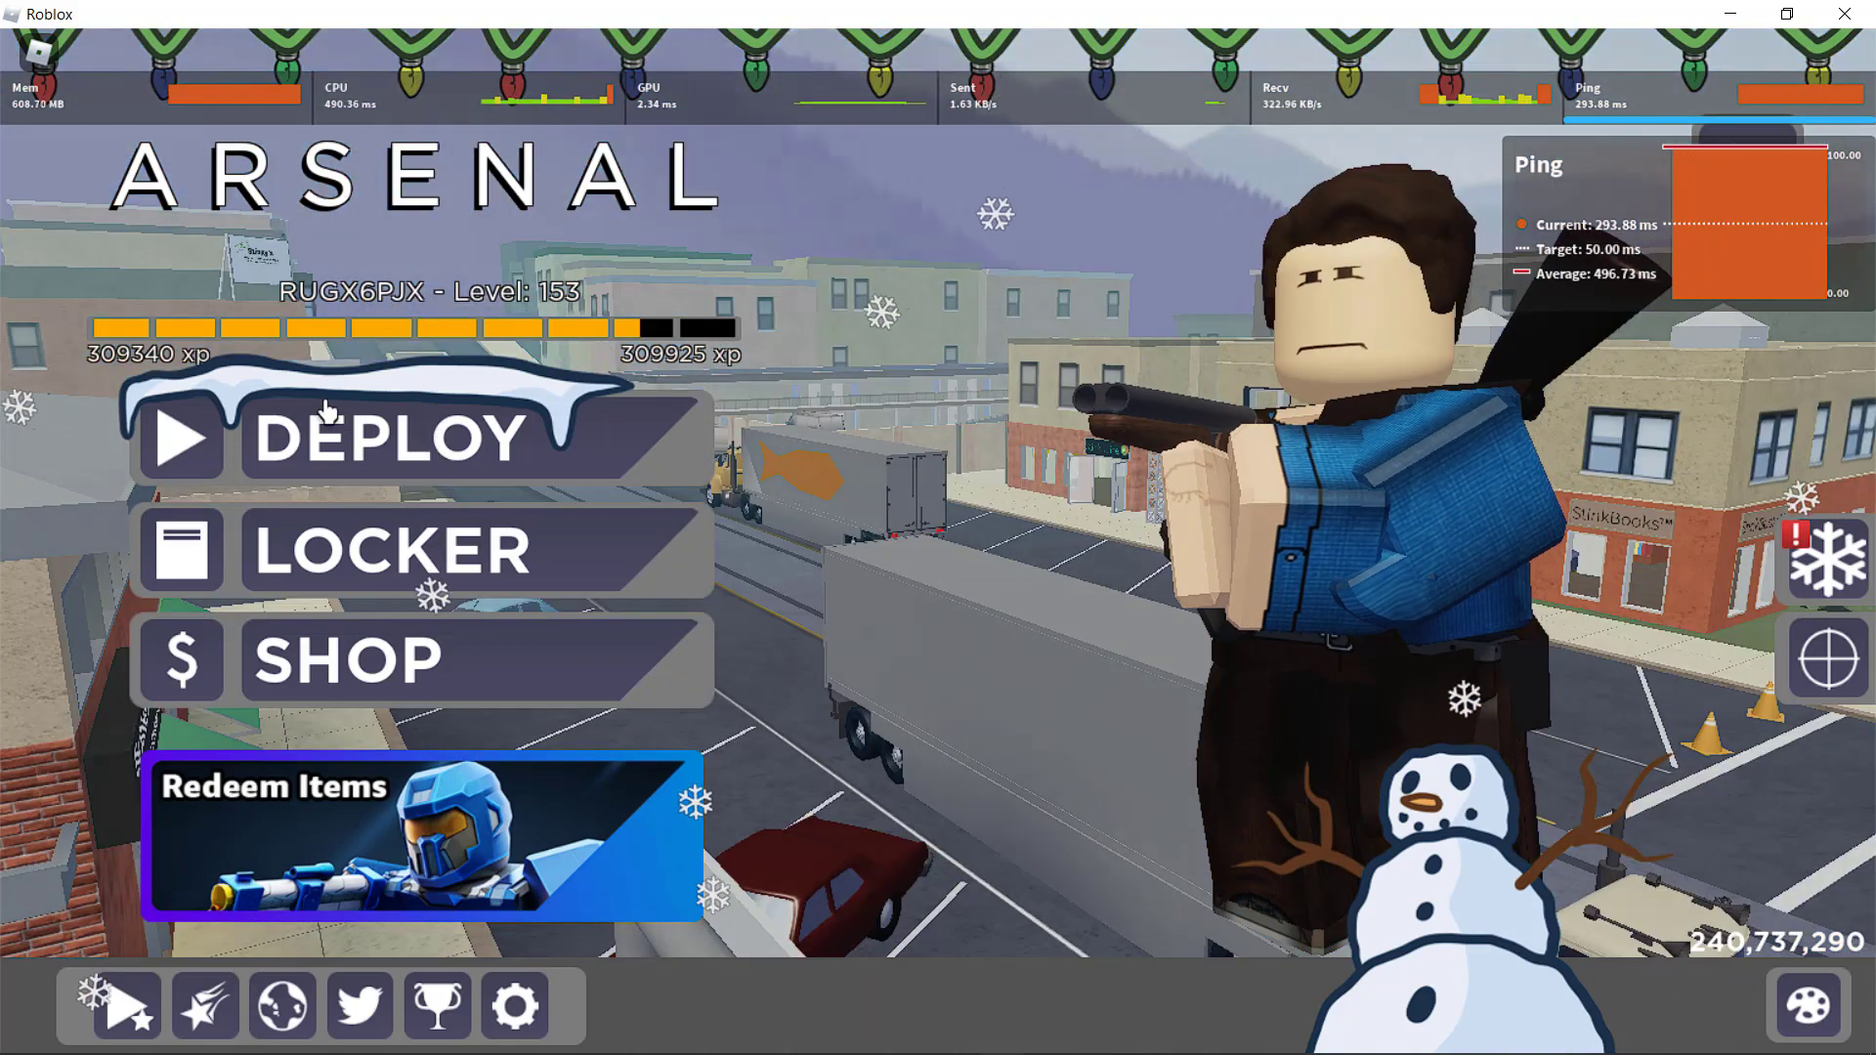
{"action": "left_click", "coordinate": [337, 410]}
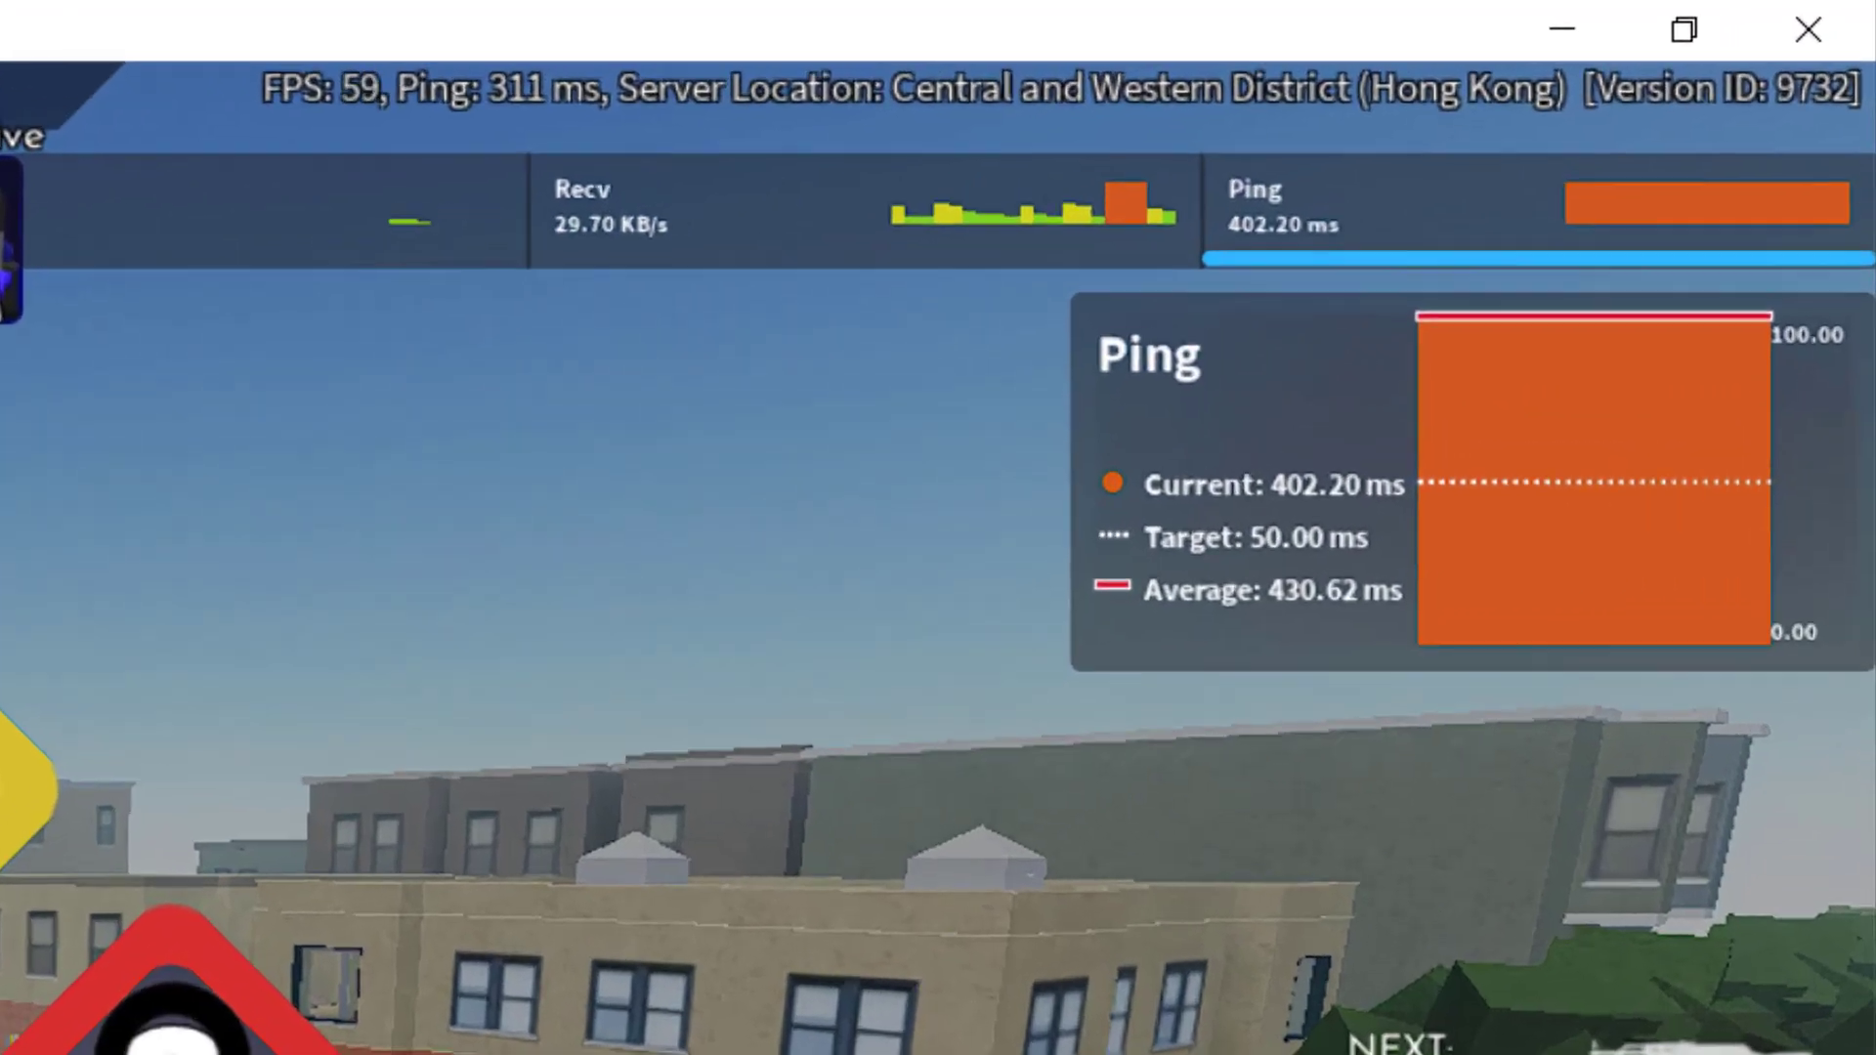
{"action": "left_click", "coordinate": [518, 640]}
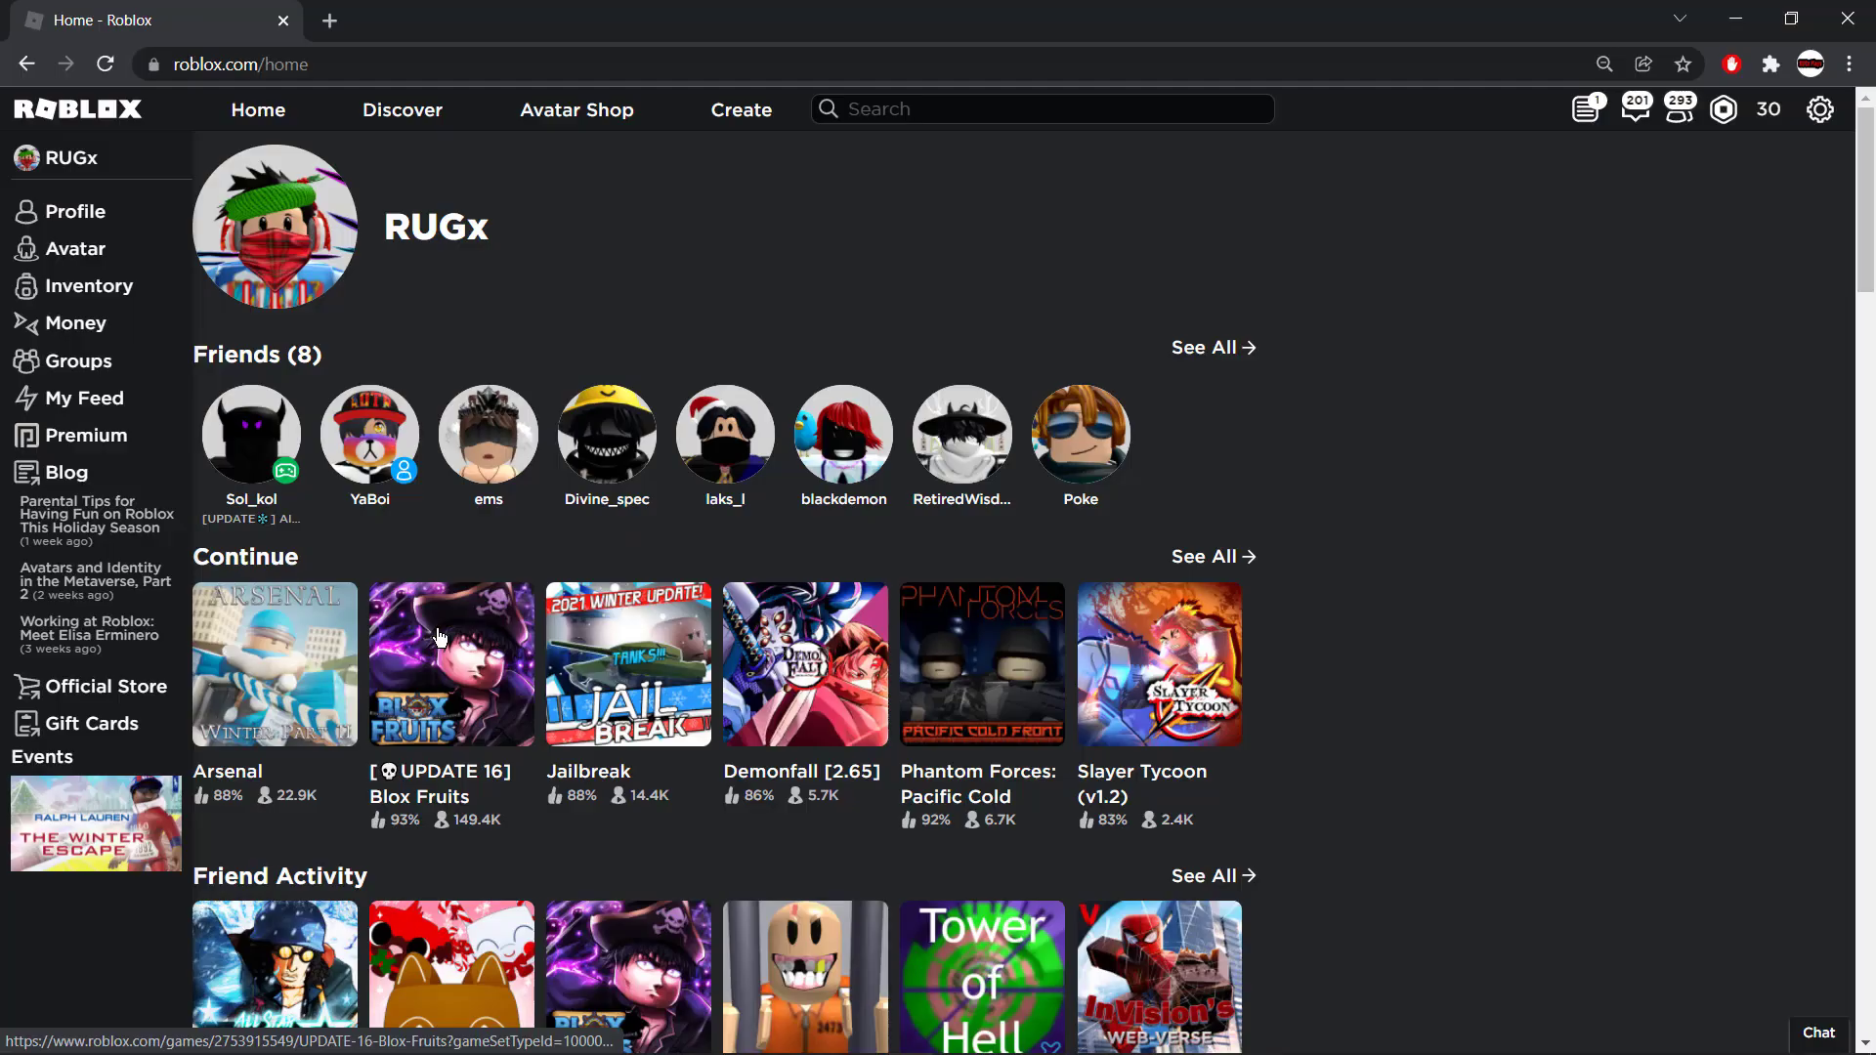
Leave Arsenal and get the Hide ALL IP installer from hideallip.com.
{"action": "left_click", "coordinate": [452, 670]}
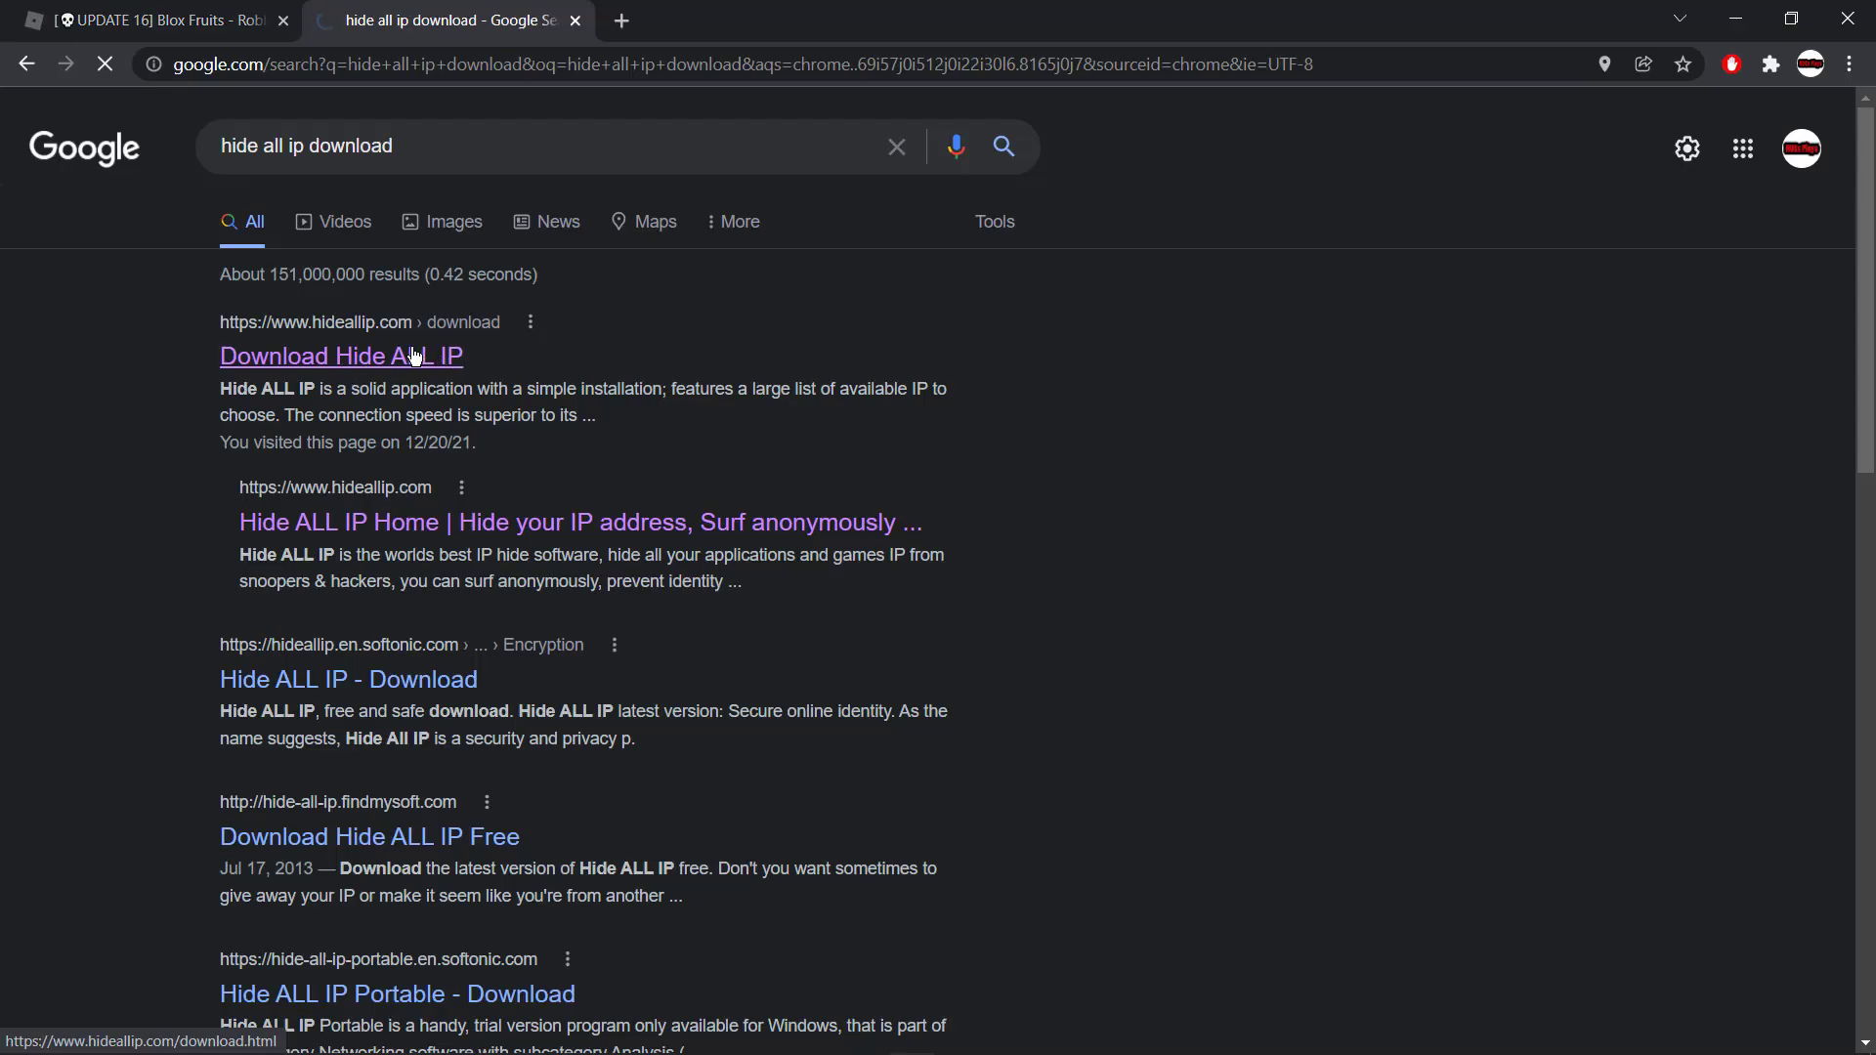
{"action": "left_click", "coordinate": [408, 354]}
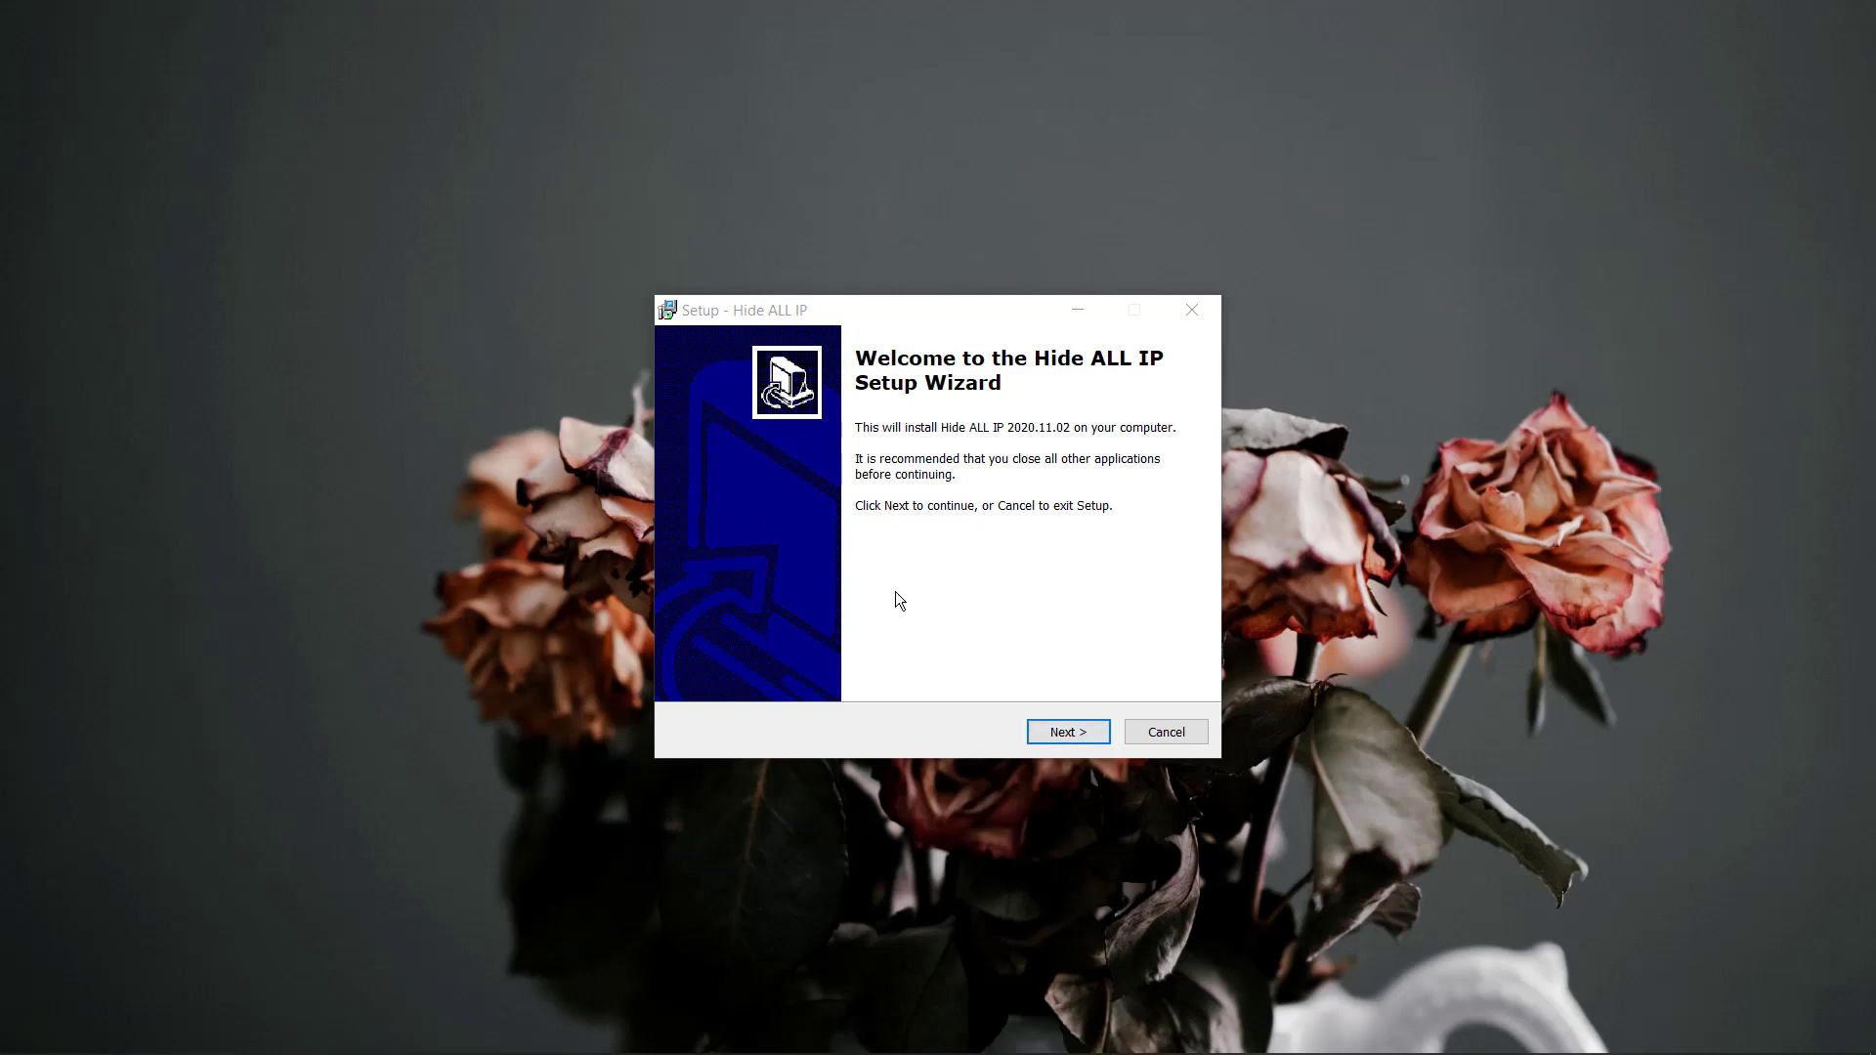
Install Hide ALL IP 2020.11.02 with default folder, Start Menu folder and a desktop icon.
{"action": "left_click", "coordinate": [1053, 732]}
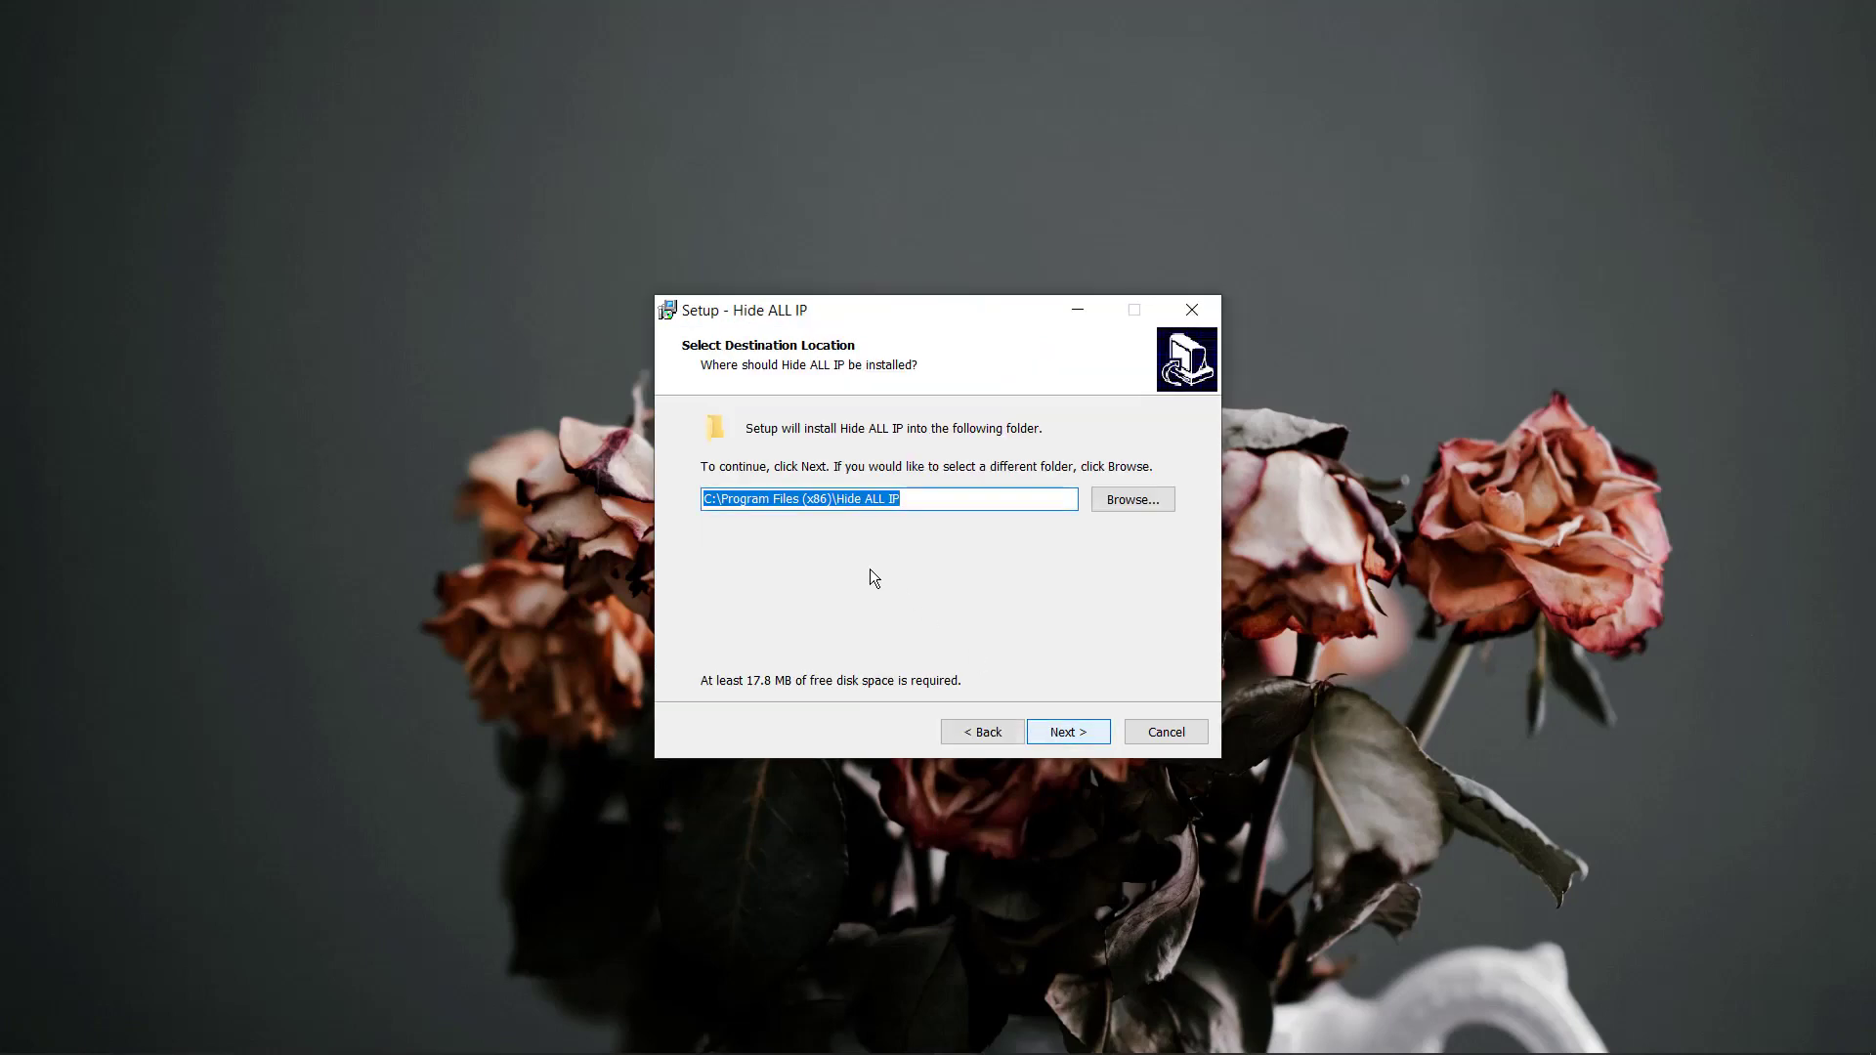
{"action": "left_click", "coordinate": [1063, 733]}
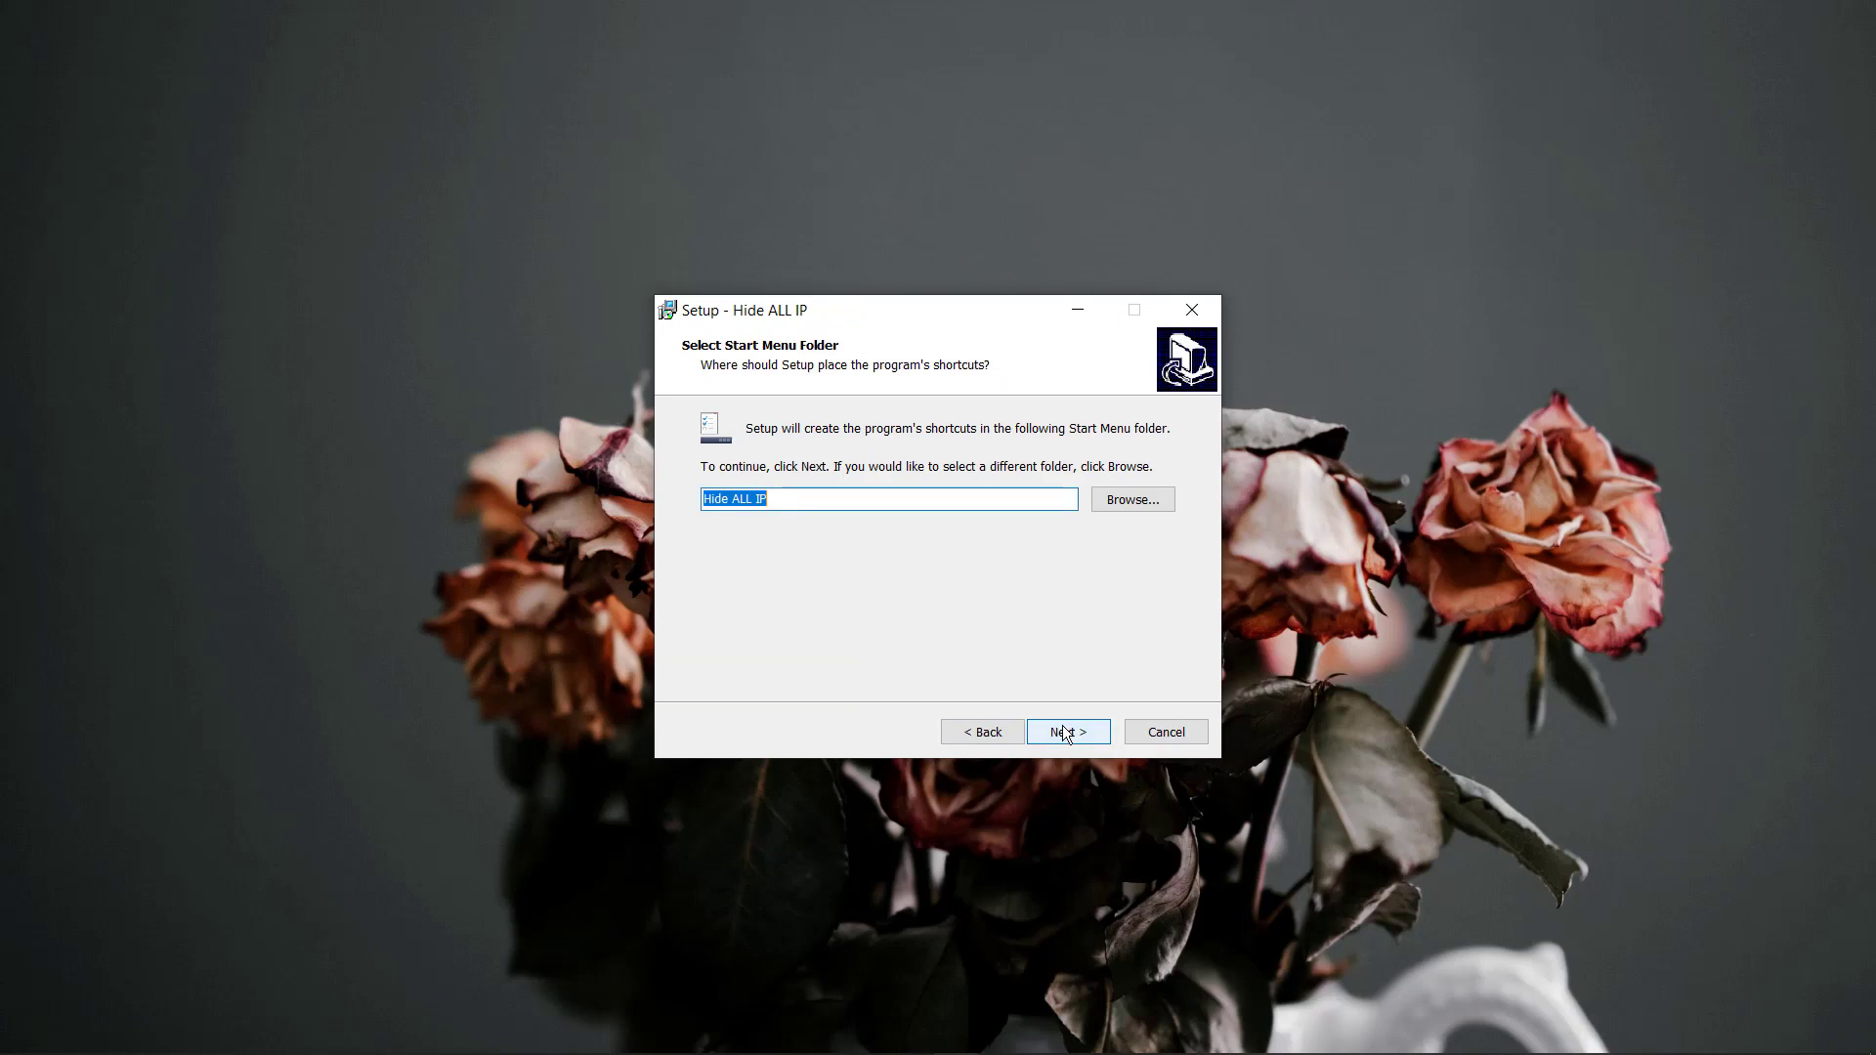
{"action": "left_click", "coordinate": [1078, 743]}
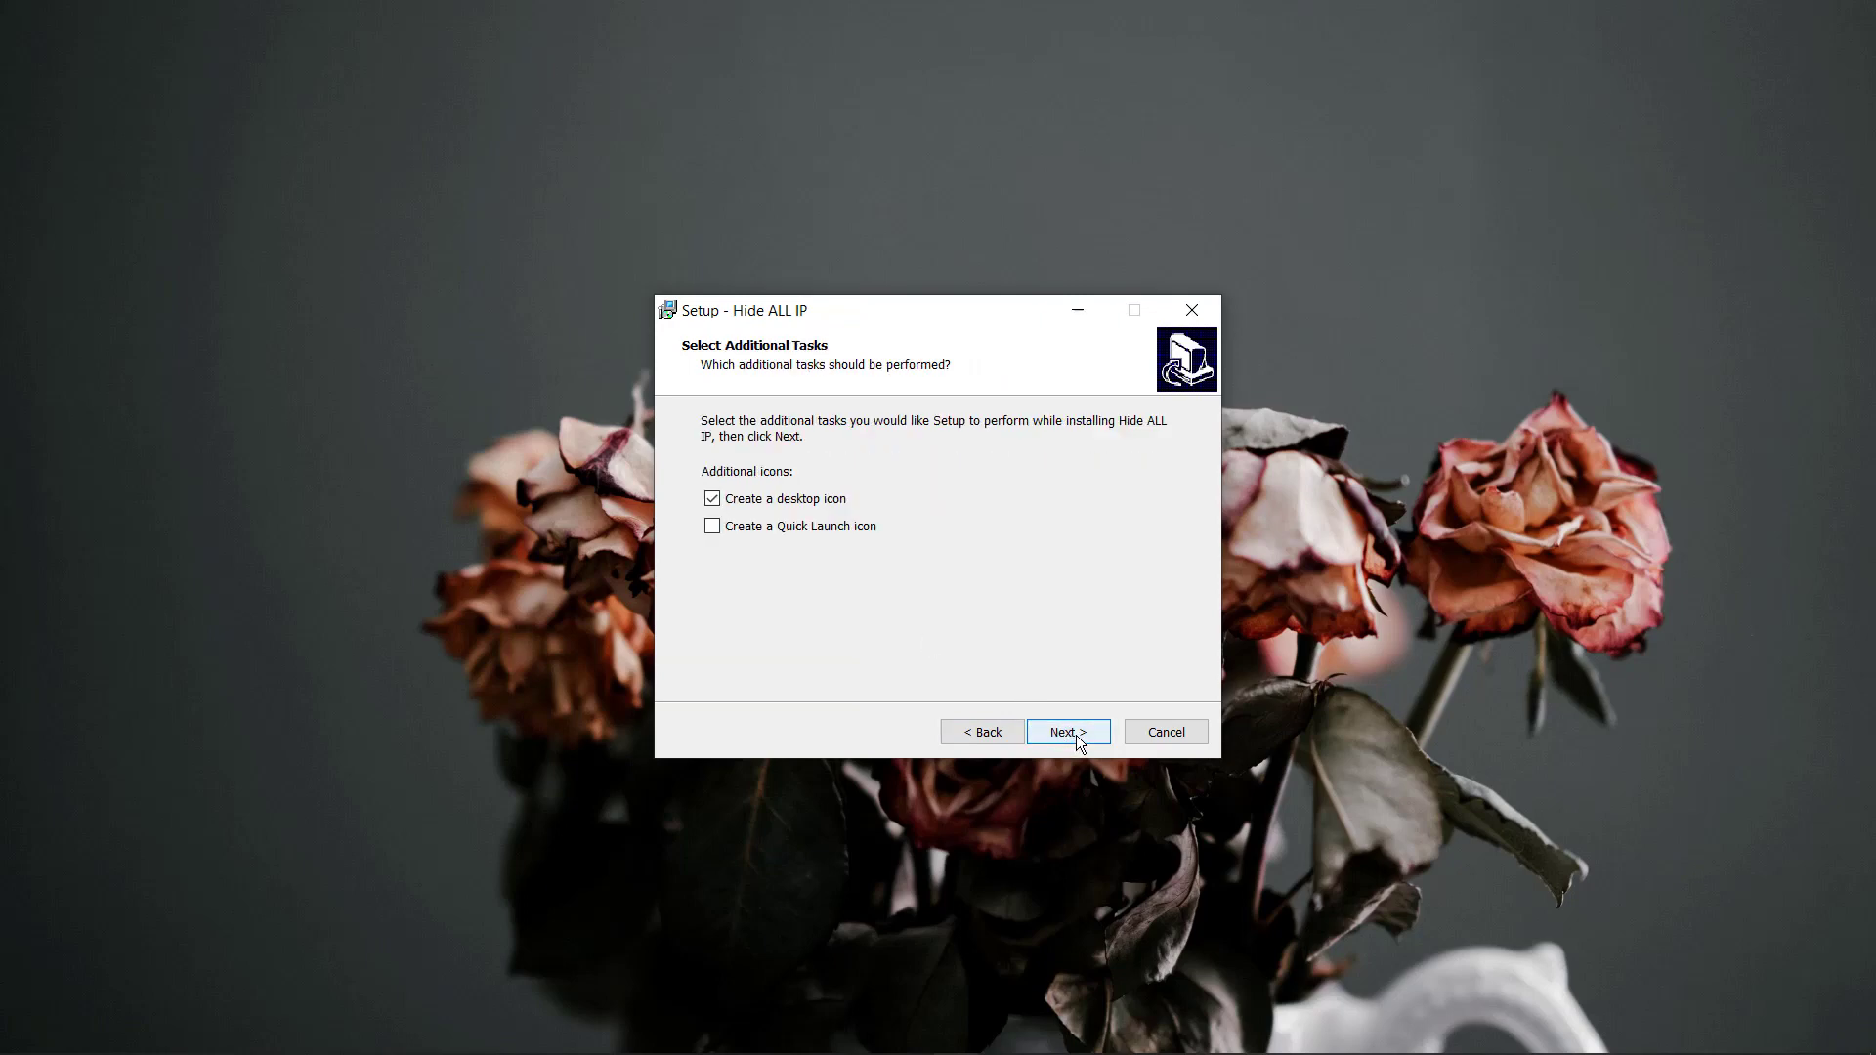
{"action": "left_click", "coordinate": [1079, 742]}
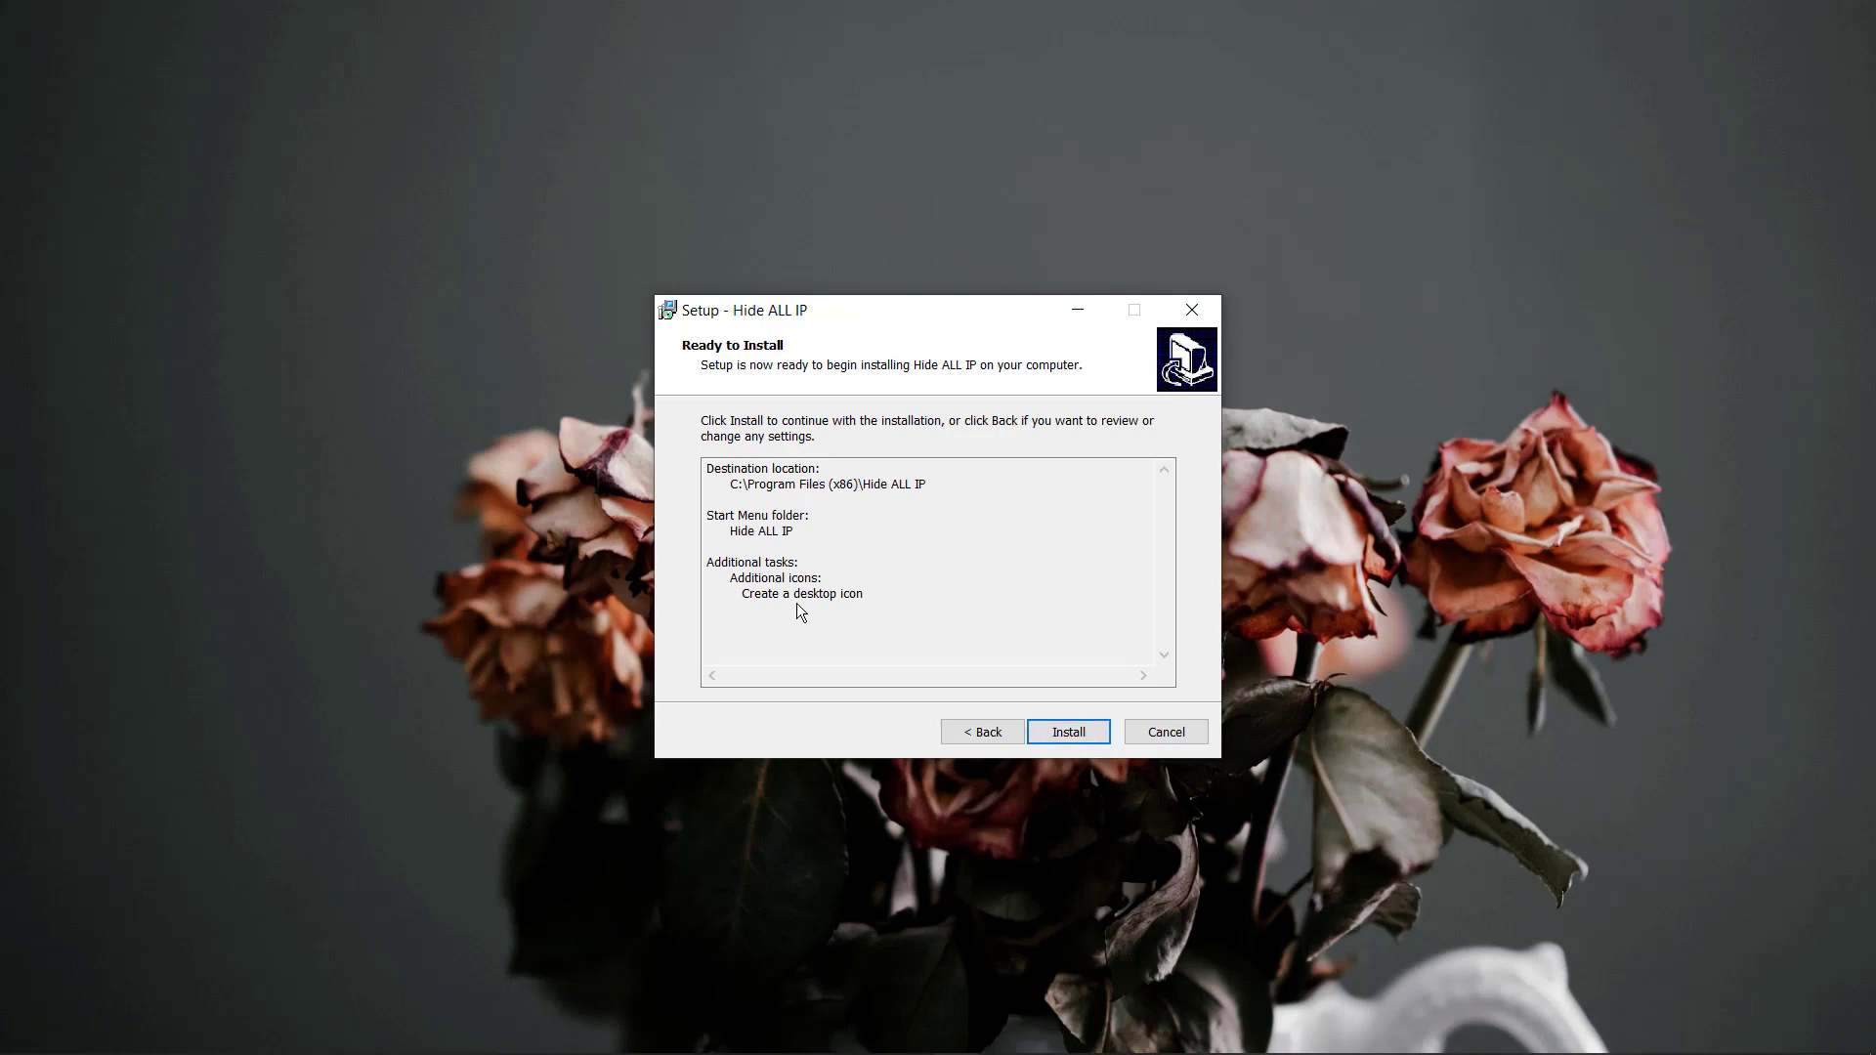
{"action": "key", "text": "Return"}
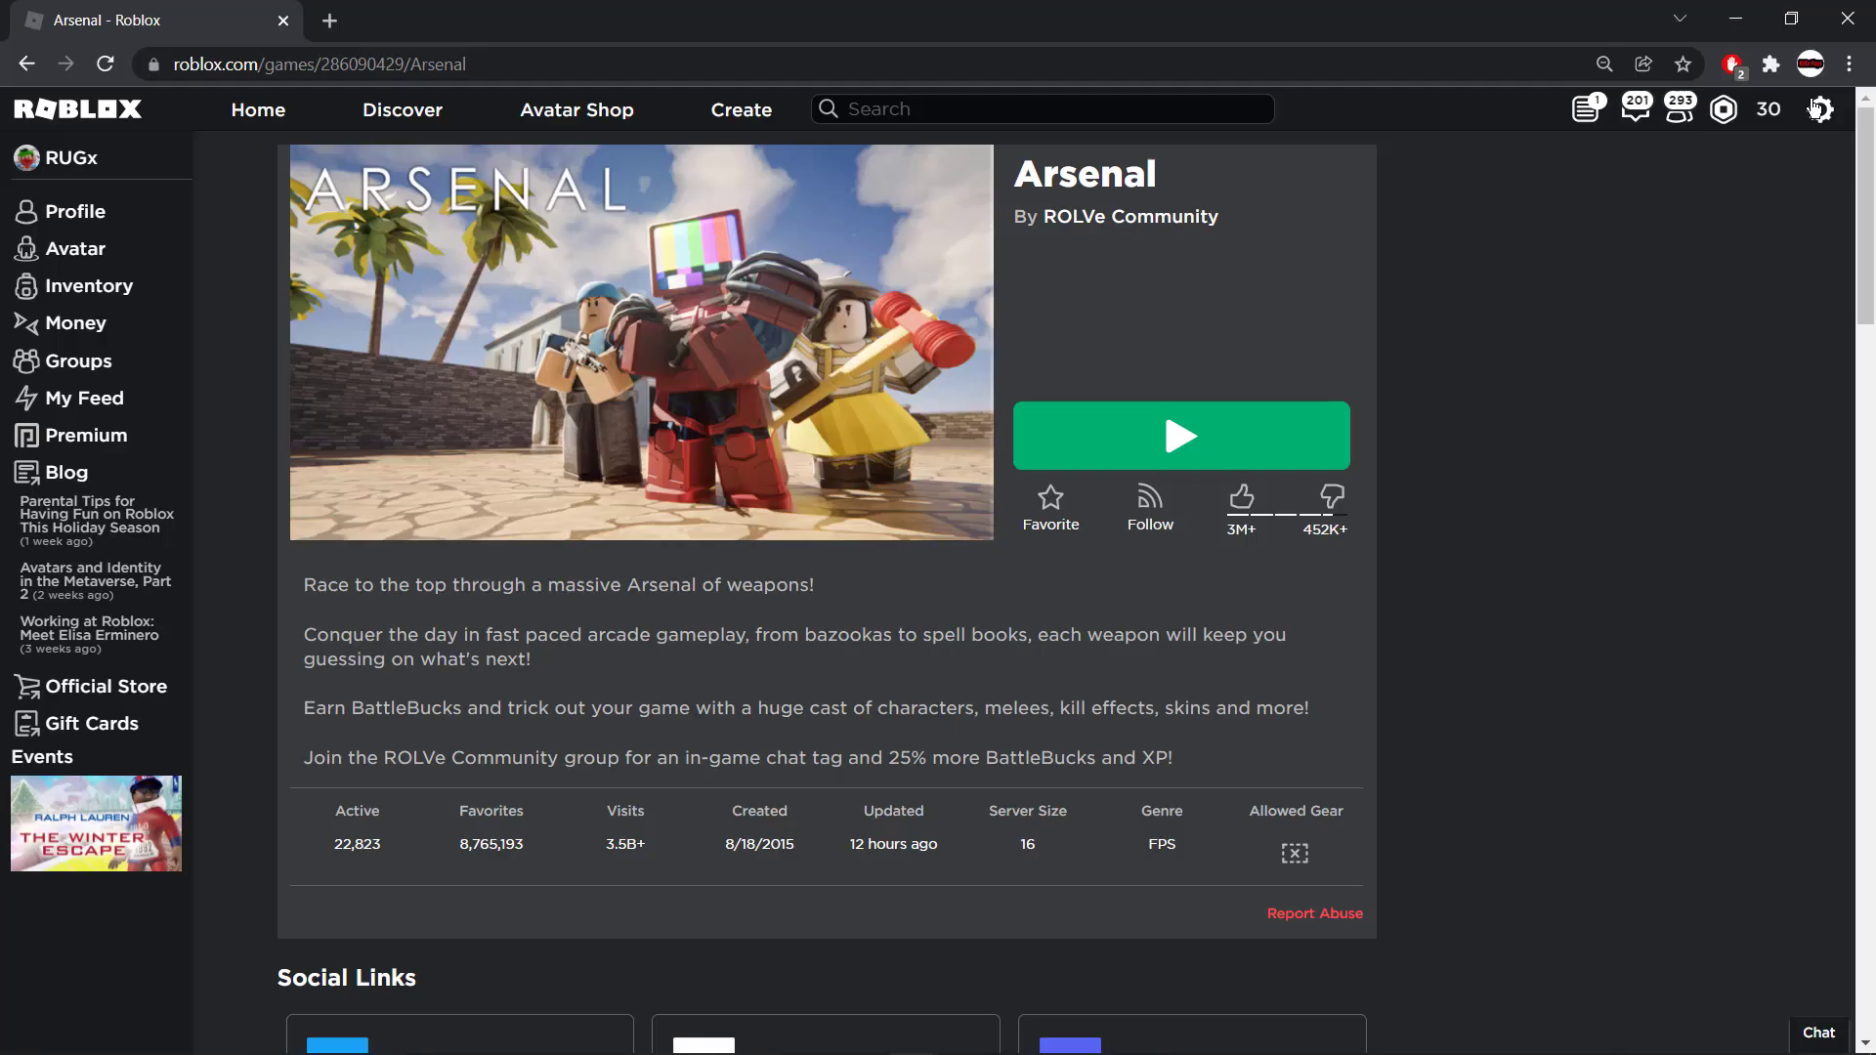
Open Roblox account Settings from the gear menu and scroll to the Nepal Location field.
{"action": "left_click", "coordinate": [1816, 115]}
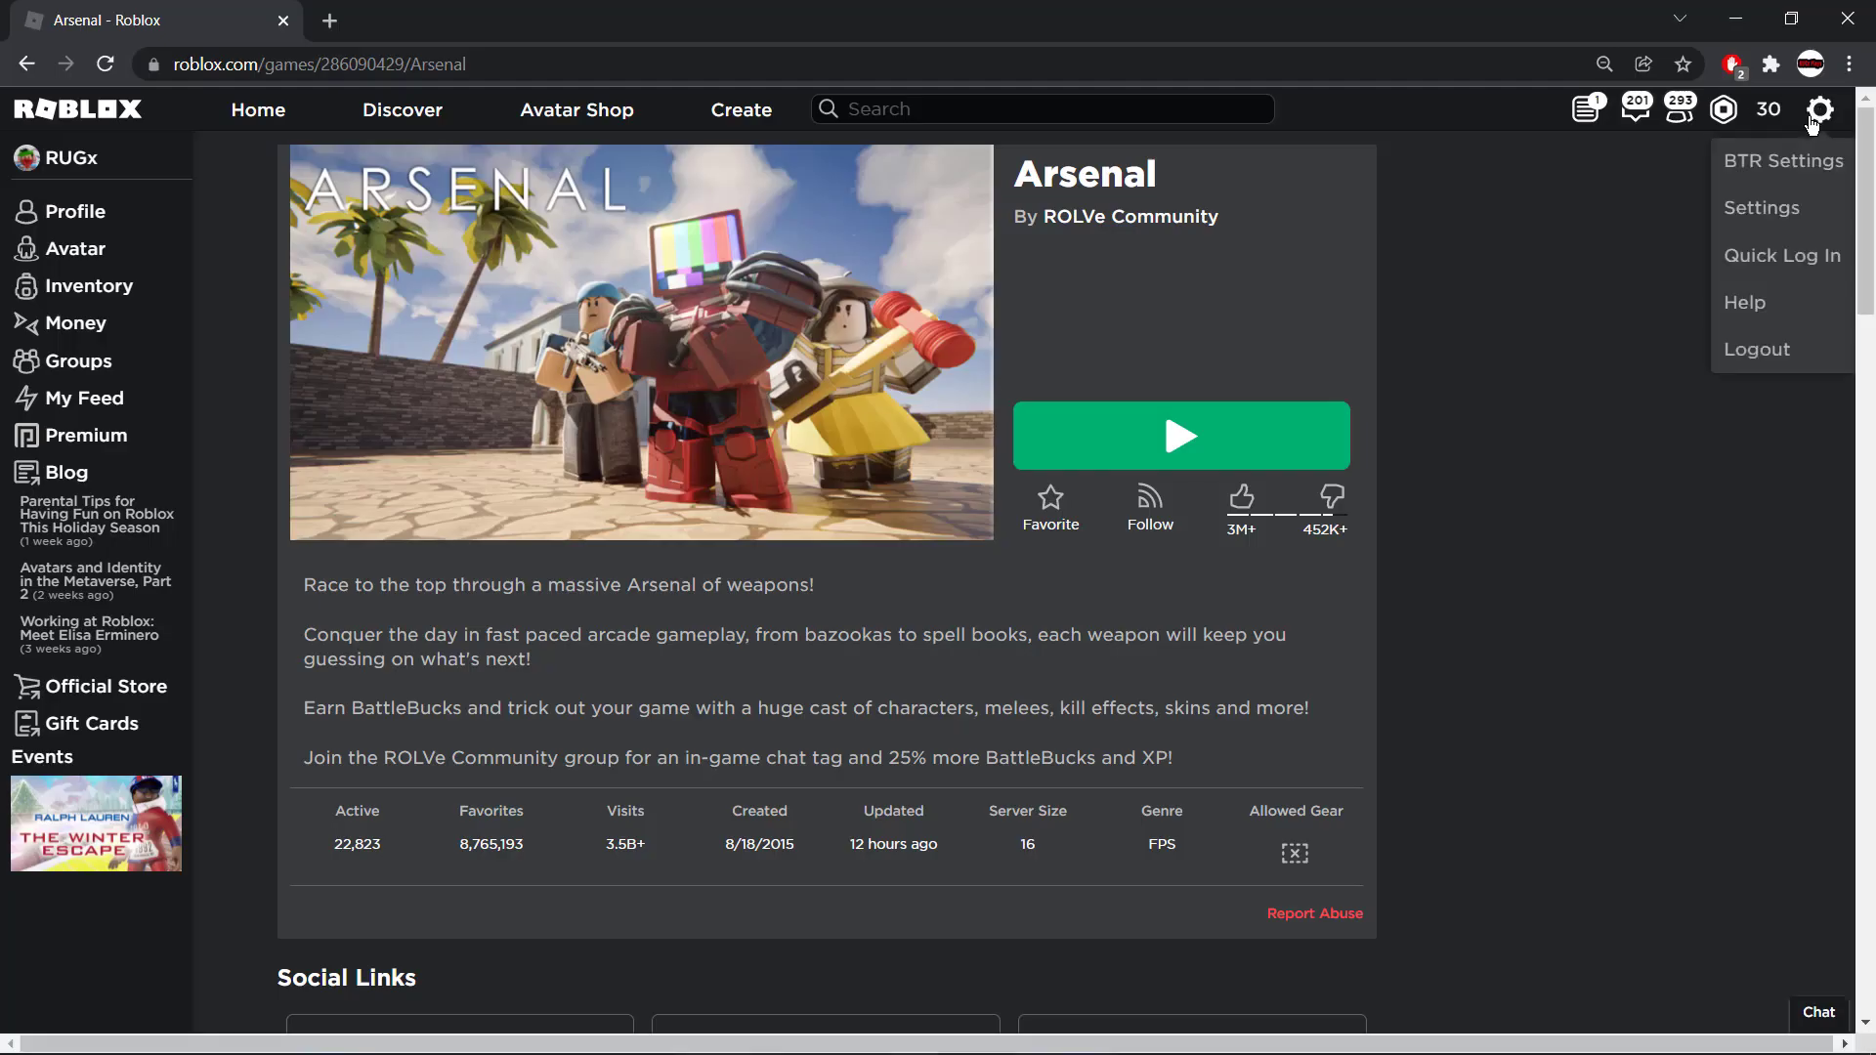
{"action": "left_click", "coordinate": [1765, 210]}
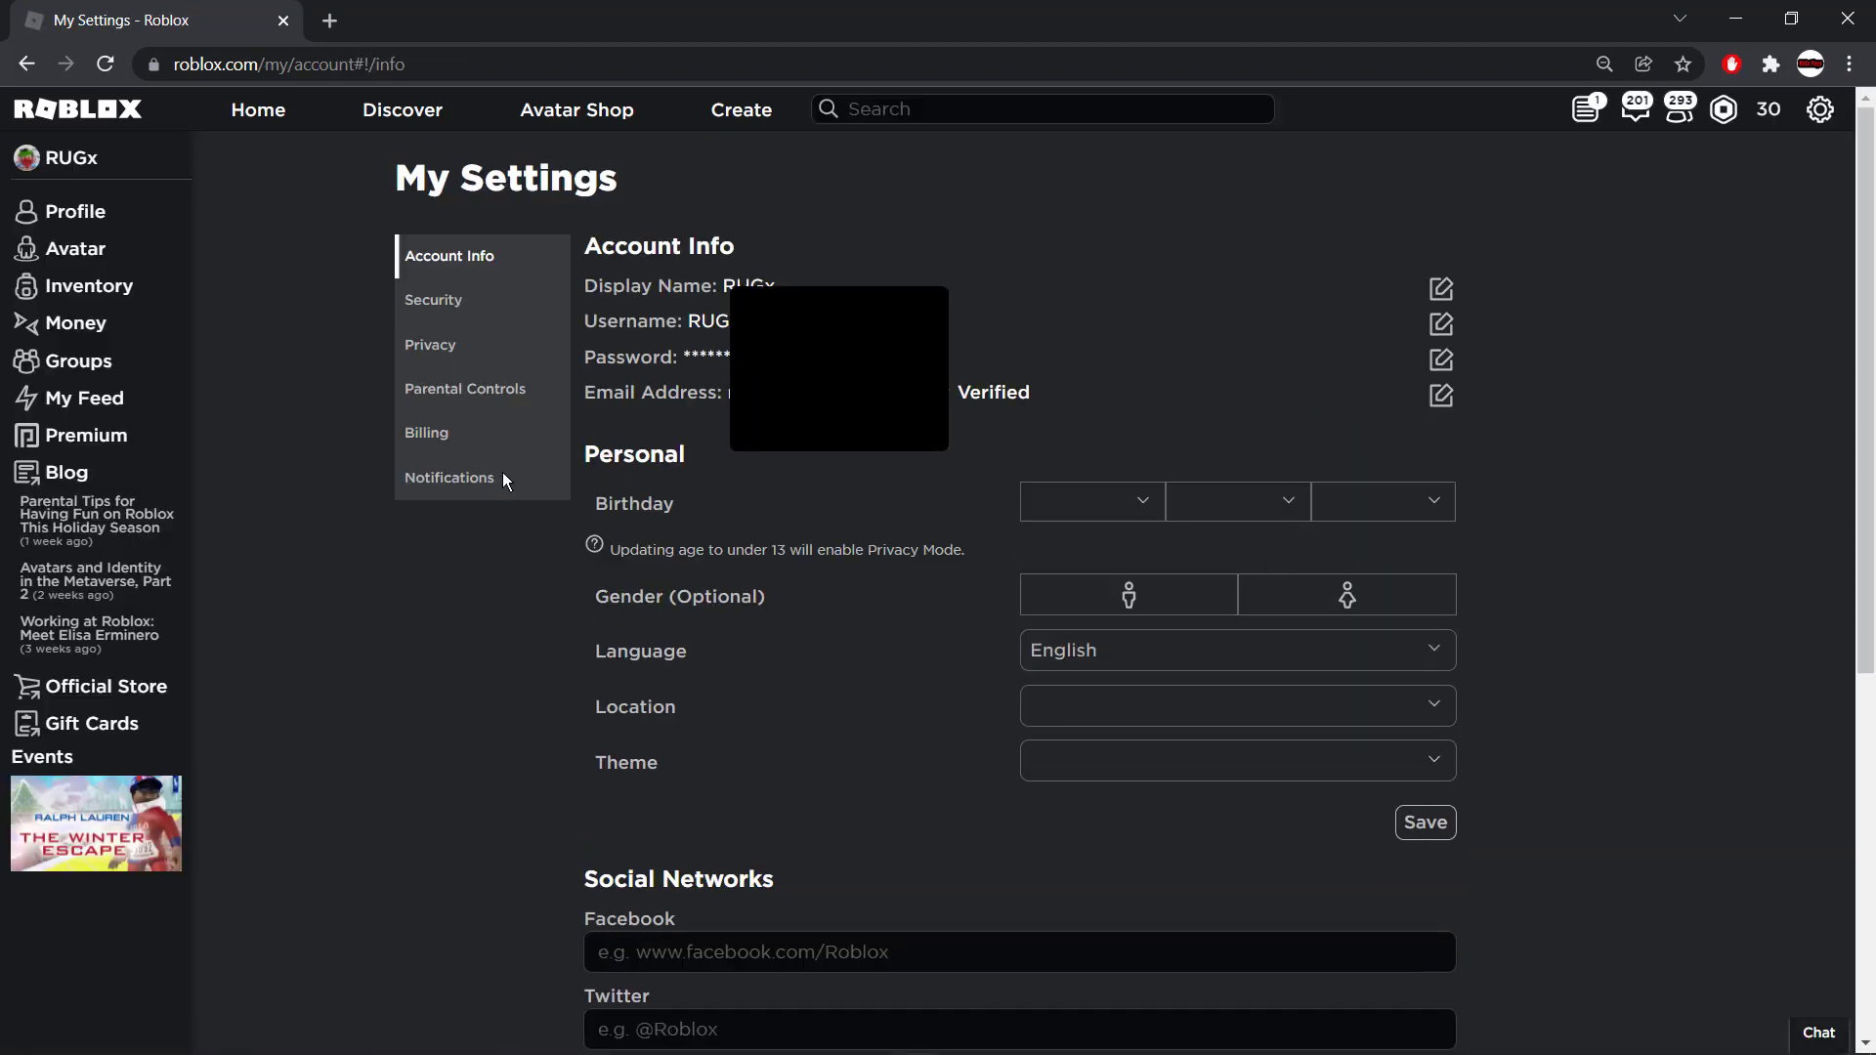
{"action": "scroll", "coordinate": [681, 560], "scroll_direction": "down", "scroll_amount": 1}
{"action": "scroll", "coordinate": [678, 553], "scroll_direction": "down", "scroll_amount": 2}
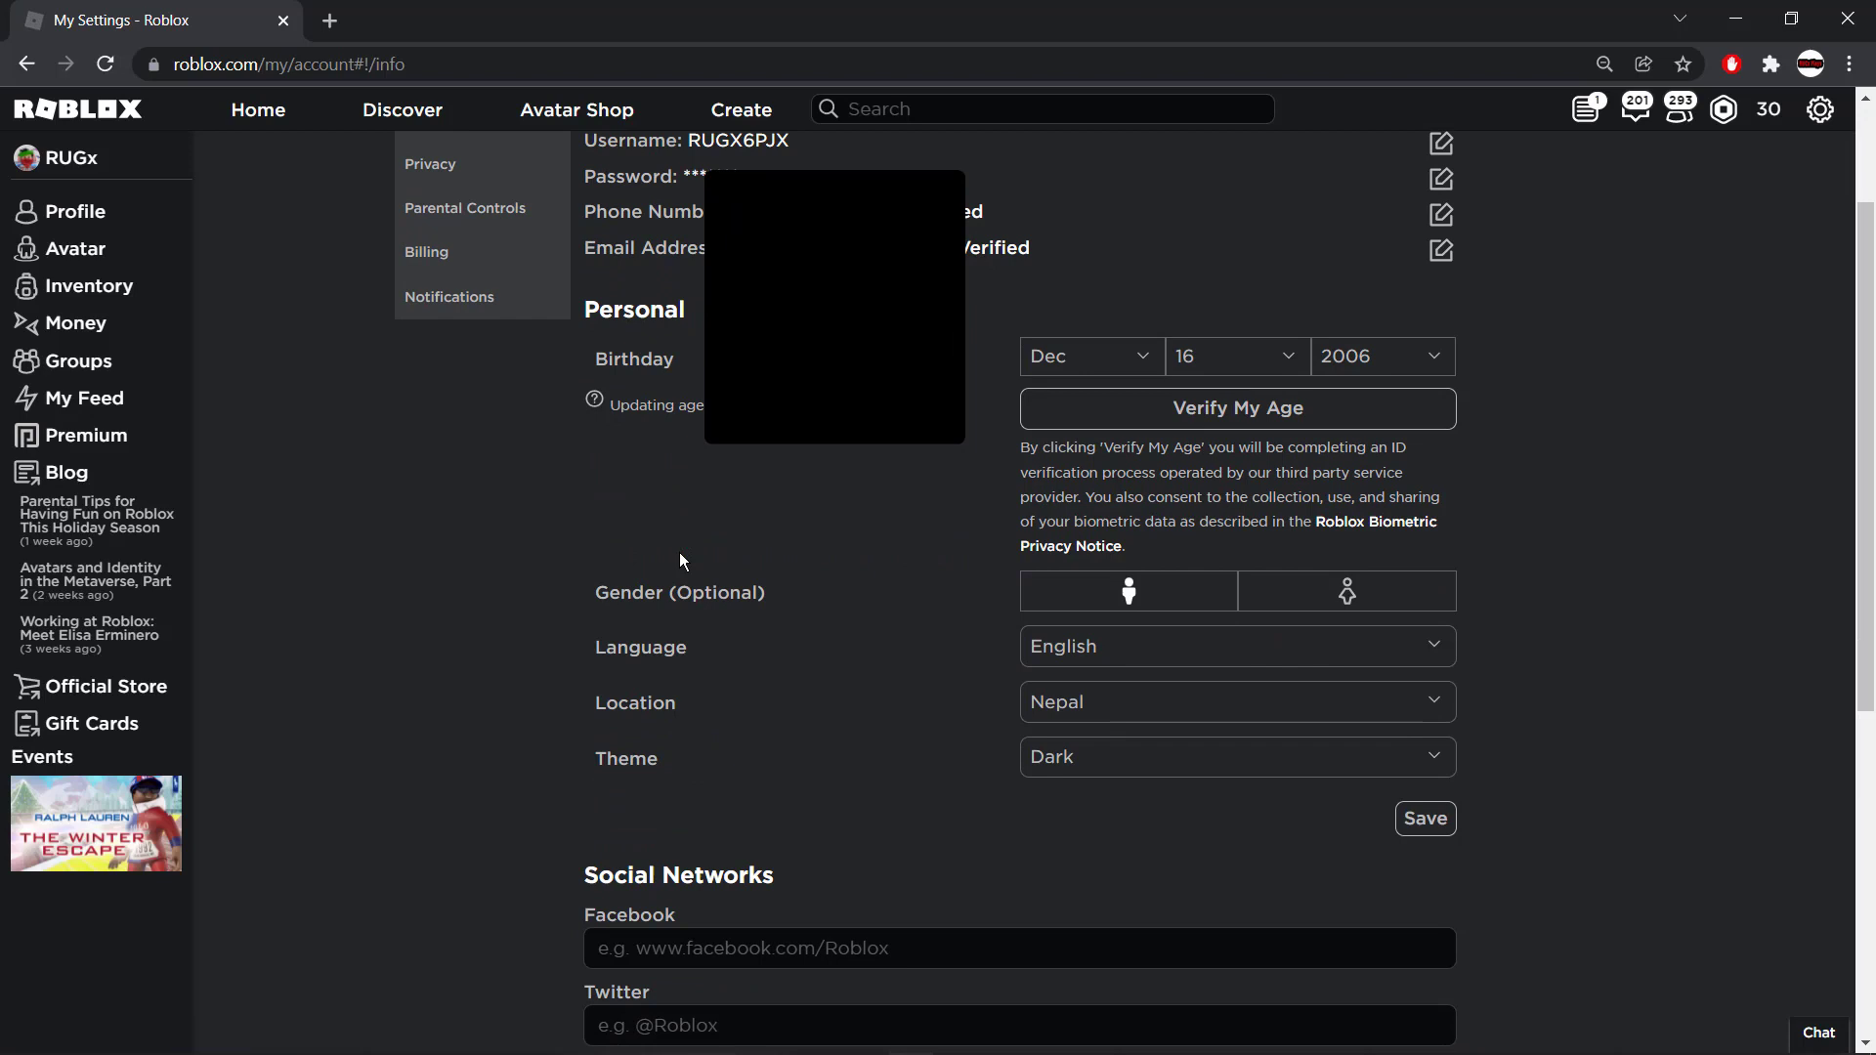
{"action": "scroll", "coordinate": [678, 553], "scroll_direction": "up", "scroll_amount": 1}
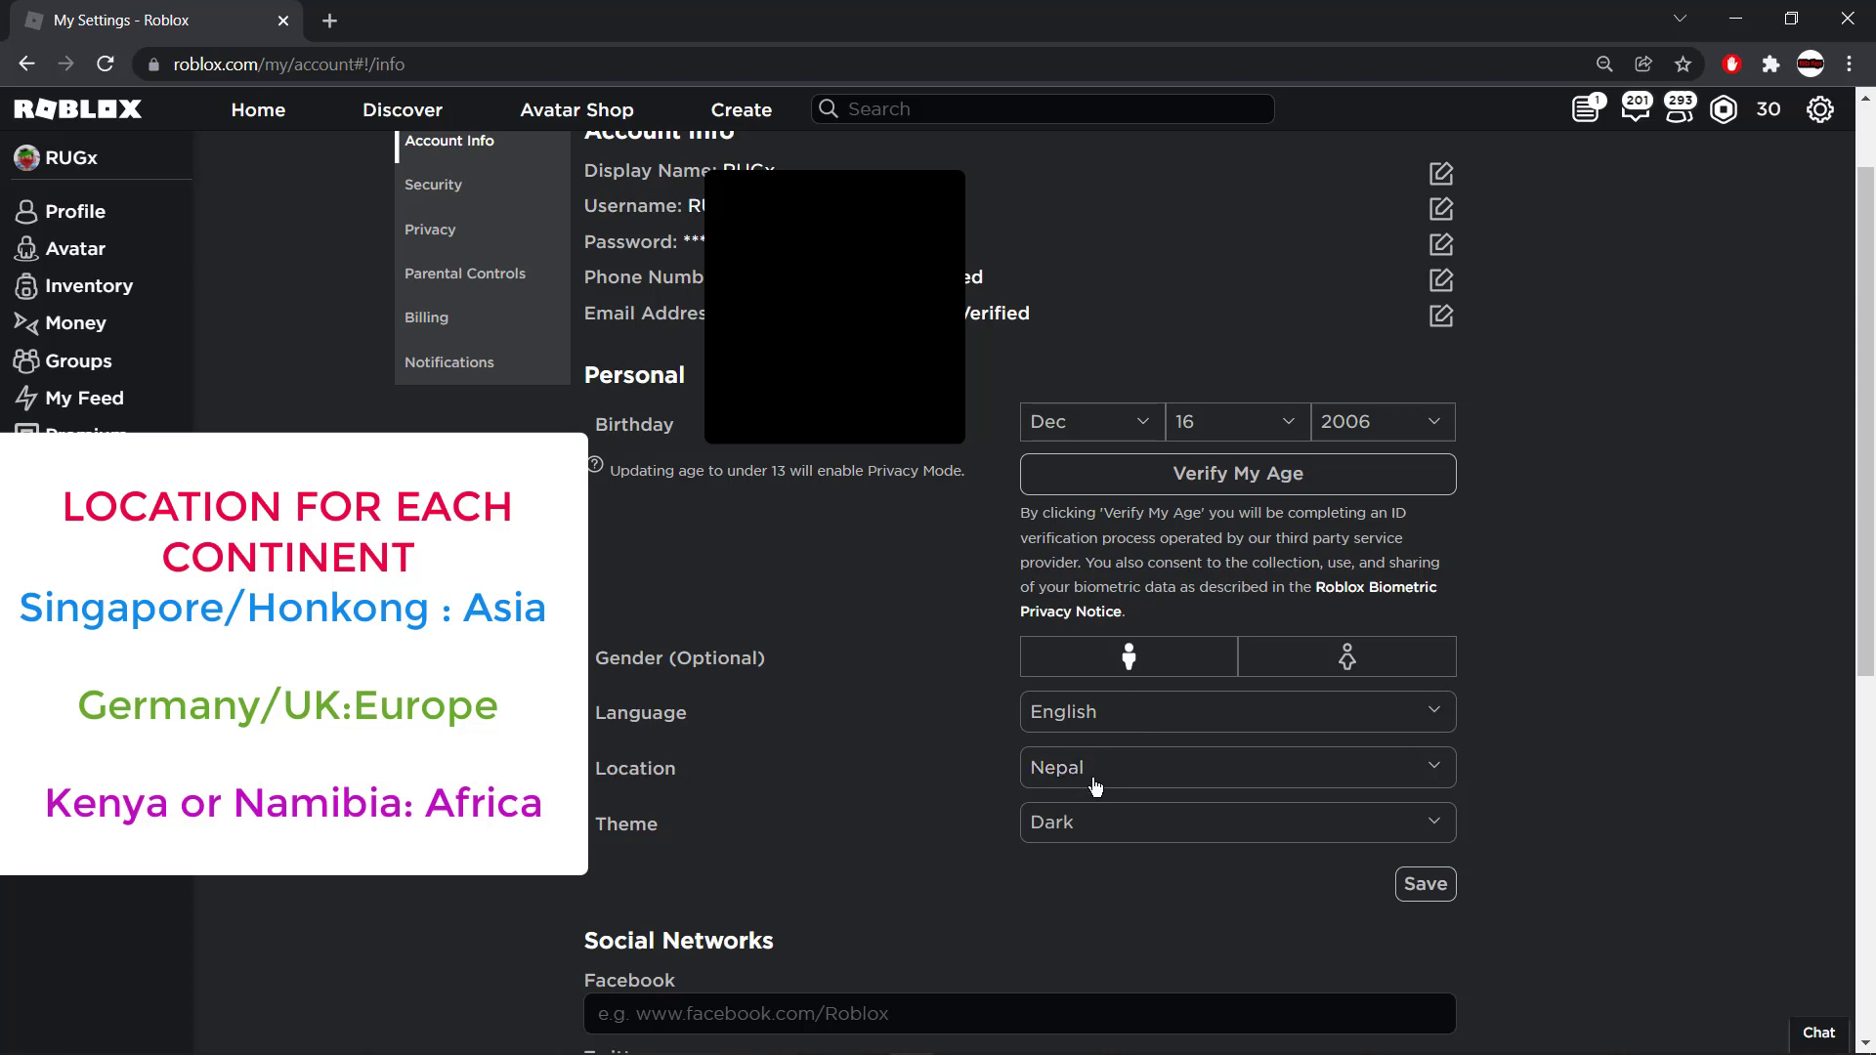
Choose Singapore from the Location country list.
{"action": "left_click", "coordinate": [1104, 781]}
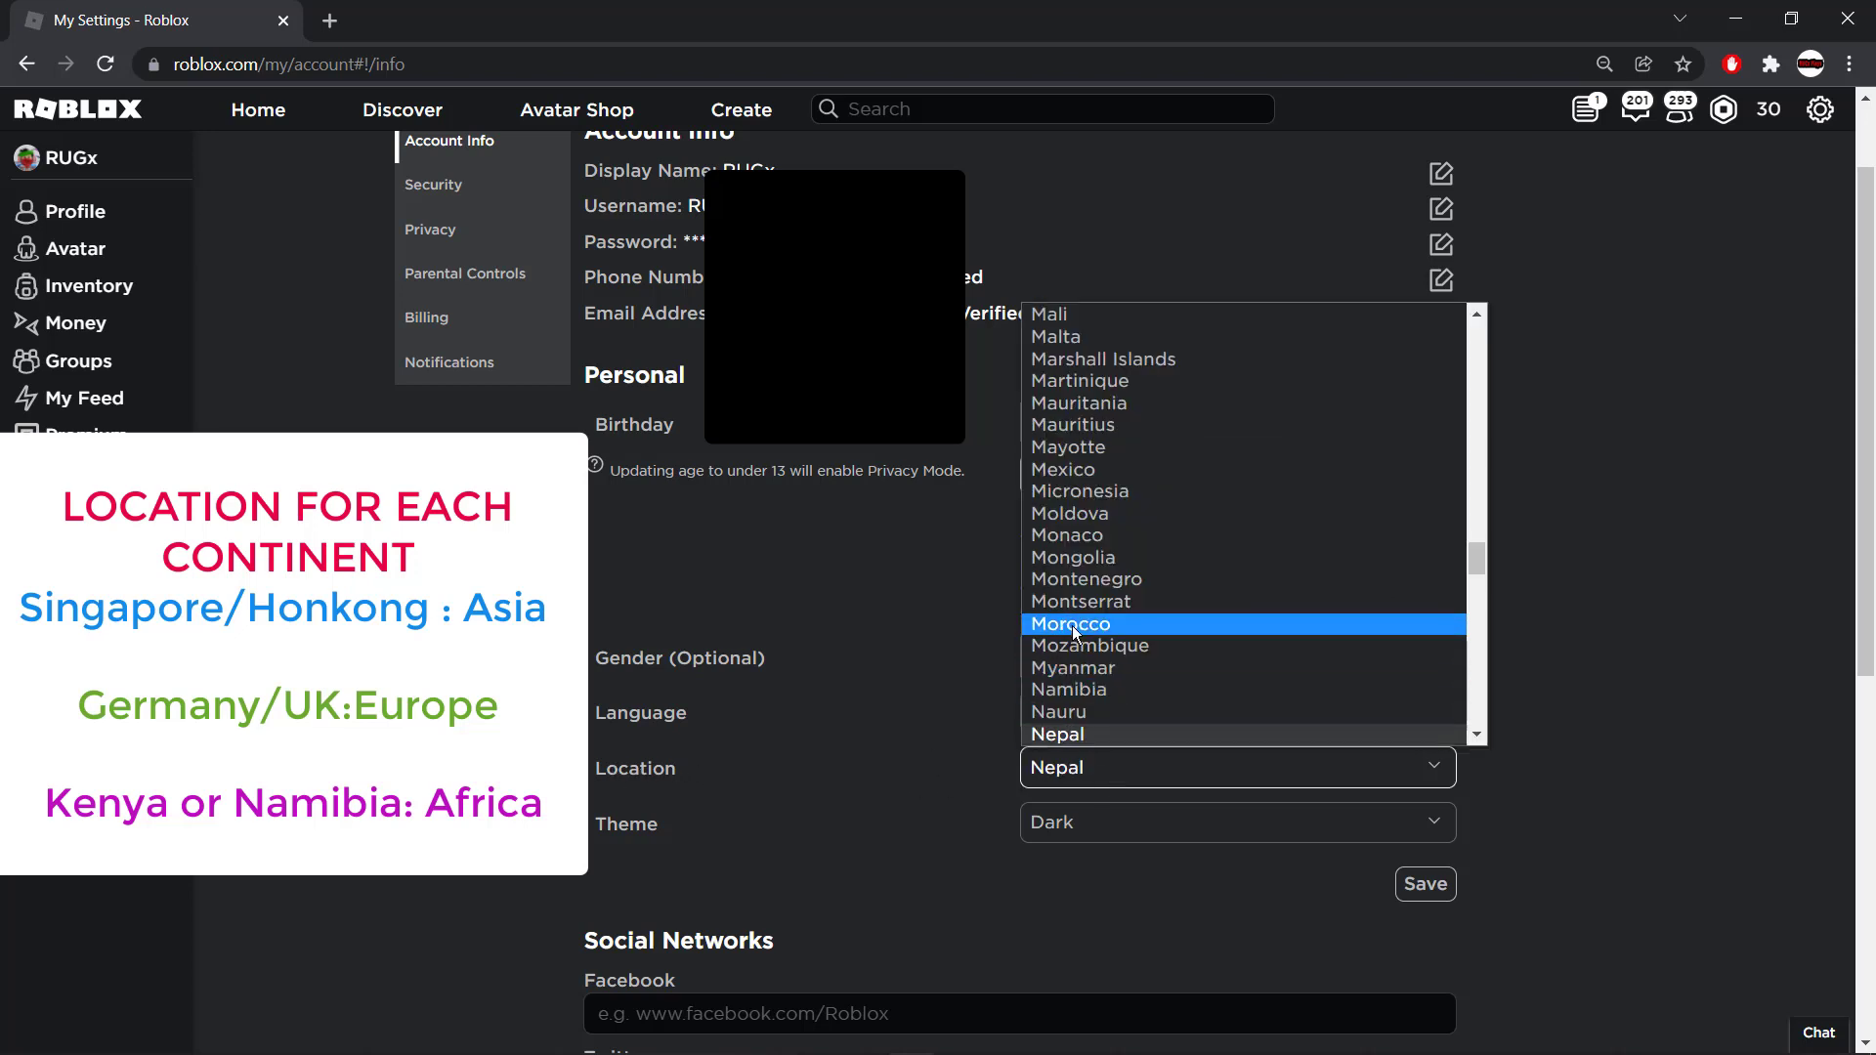
{"action": "scroll", "coordinate": [1073, 630], "scroll_direction": "down", "scroll_amount": 3}
{"action": "scroll", "coordinate": [1073, 631], "scroll_direction": "down", "scroll_amount": 10}
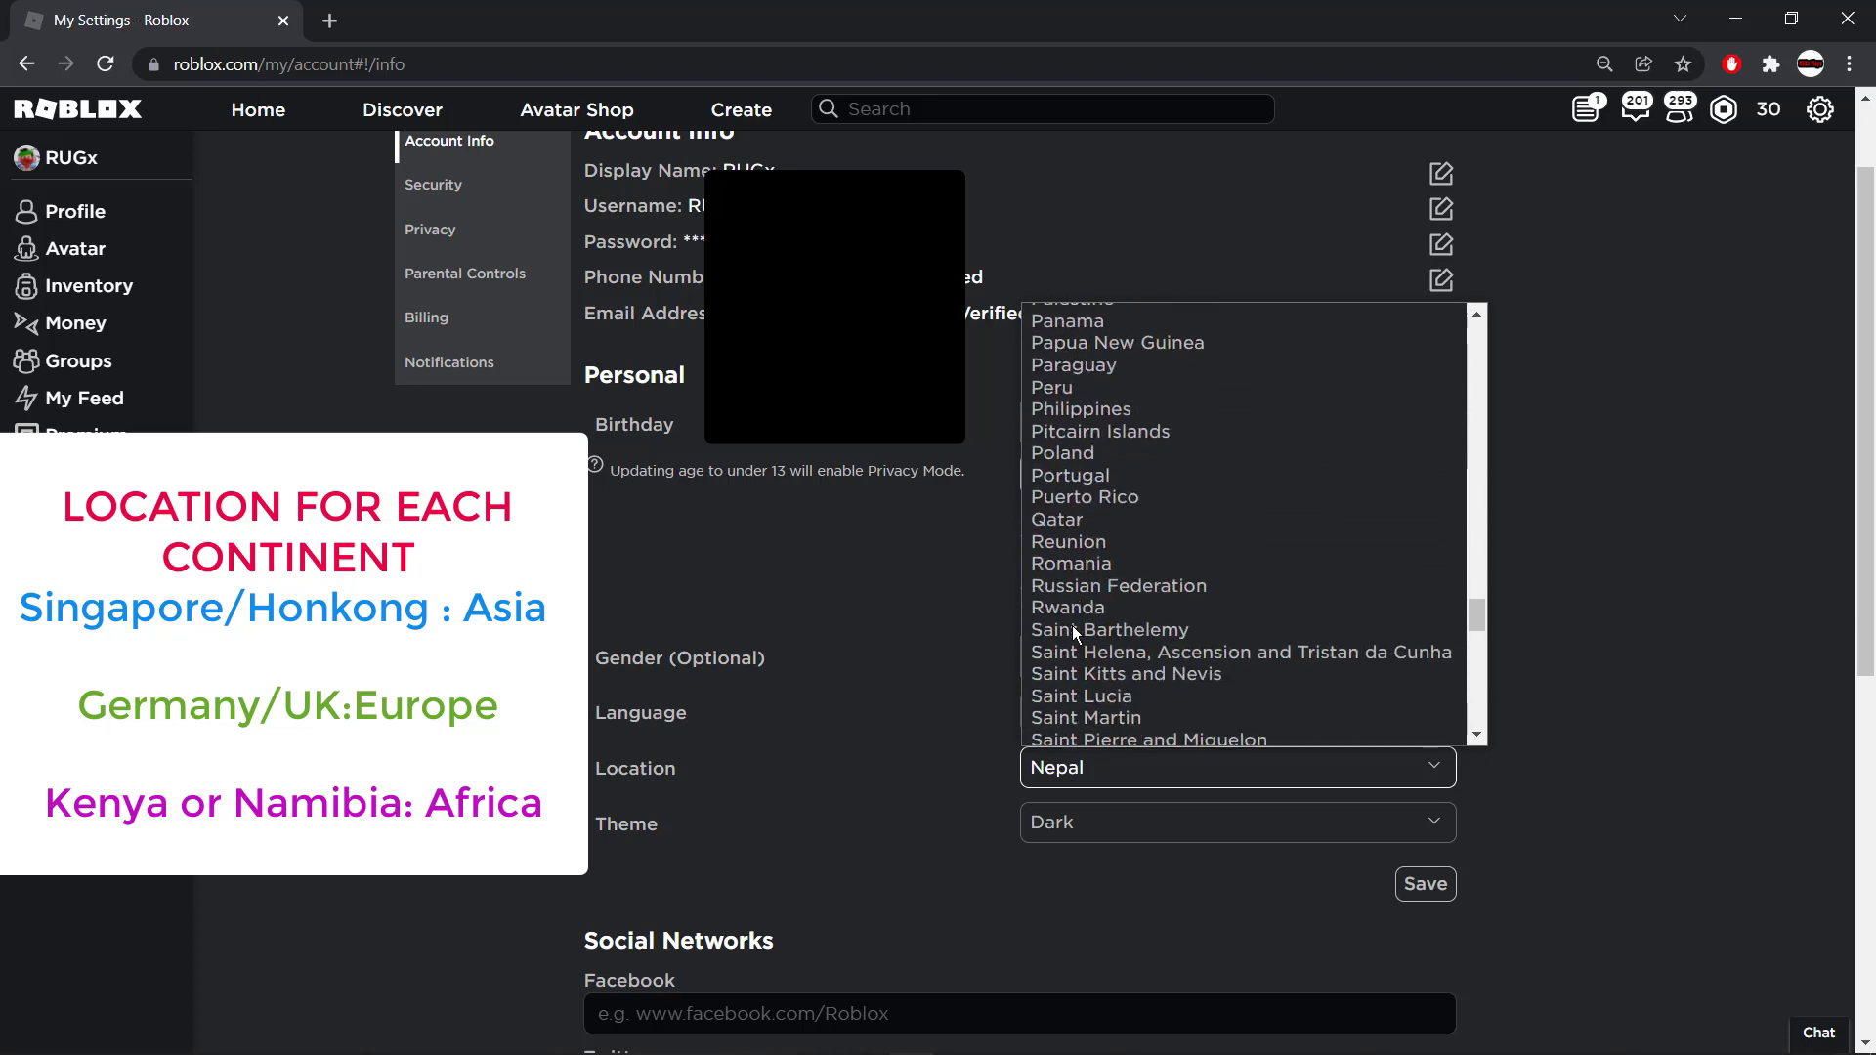
{"action": "scroll", "coordinate": [1073, 630], "scroll_direction": "down", "scroll_amount": 6}
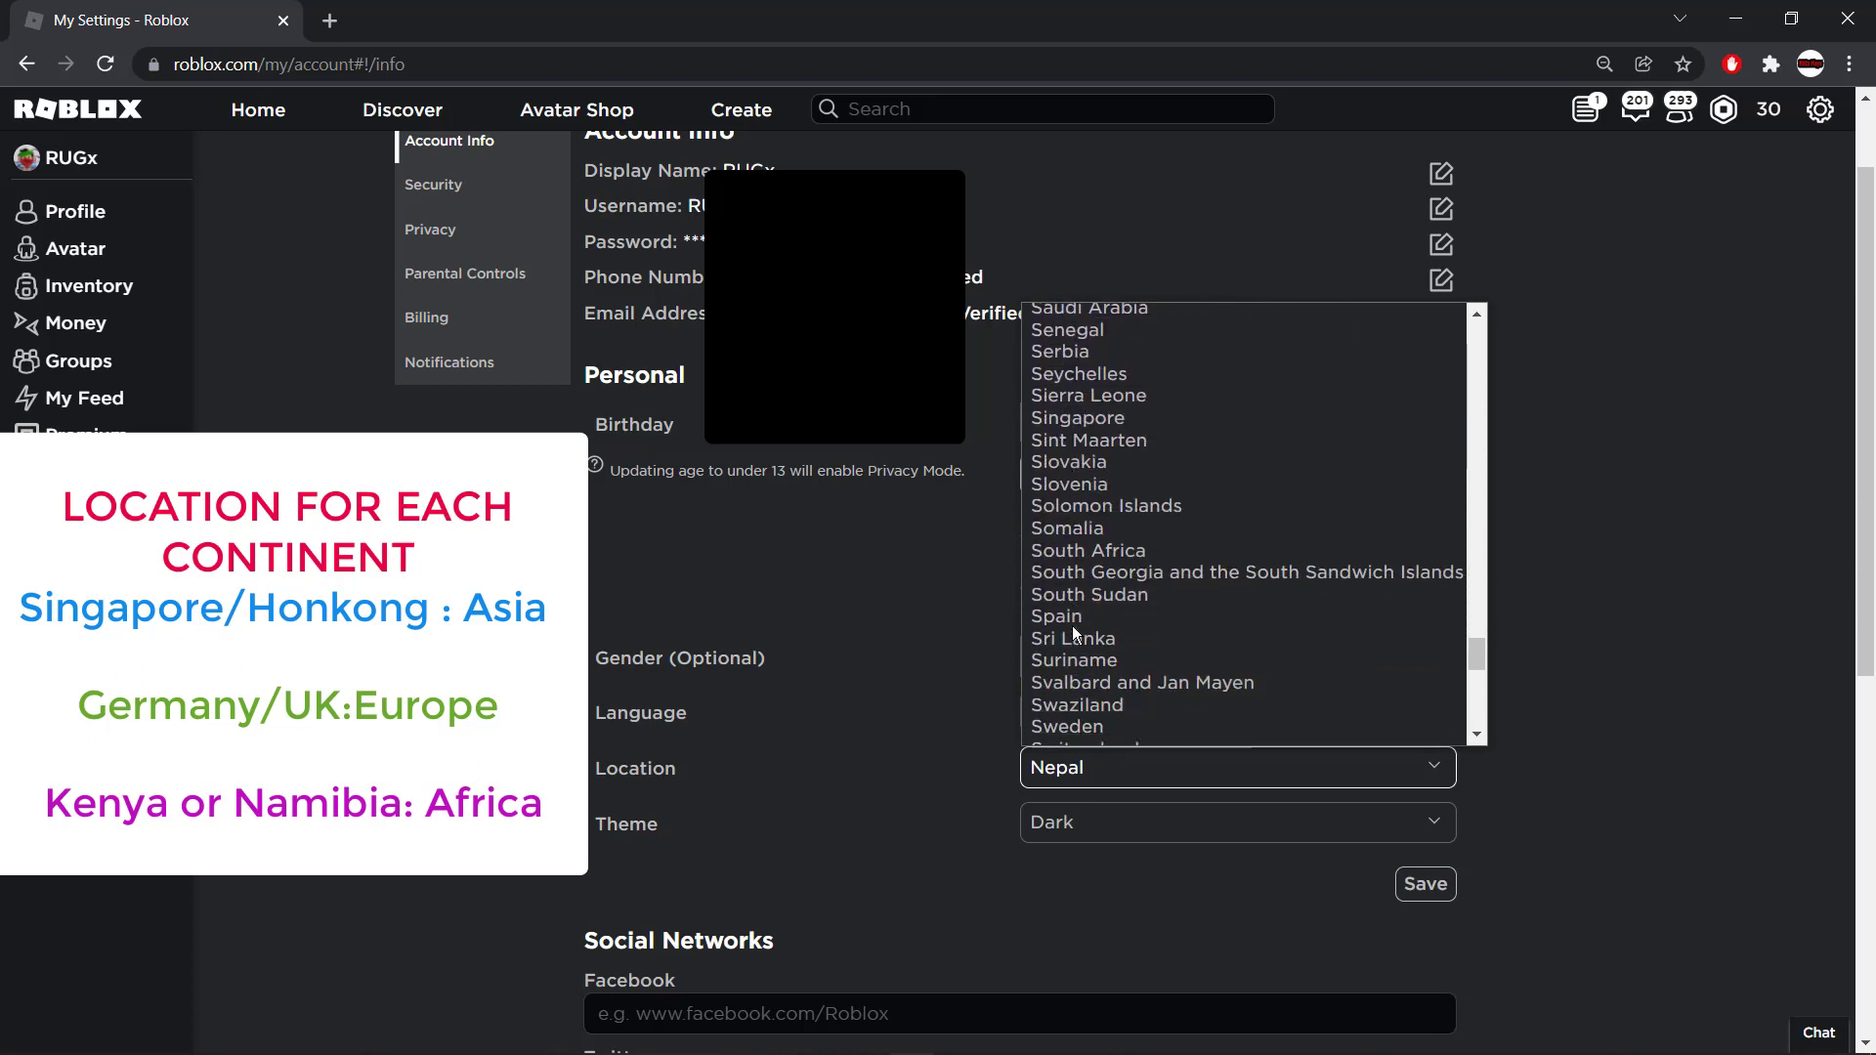
{"action": "left_click", "coordinate": [1047, 413]}
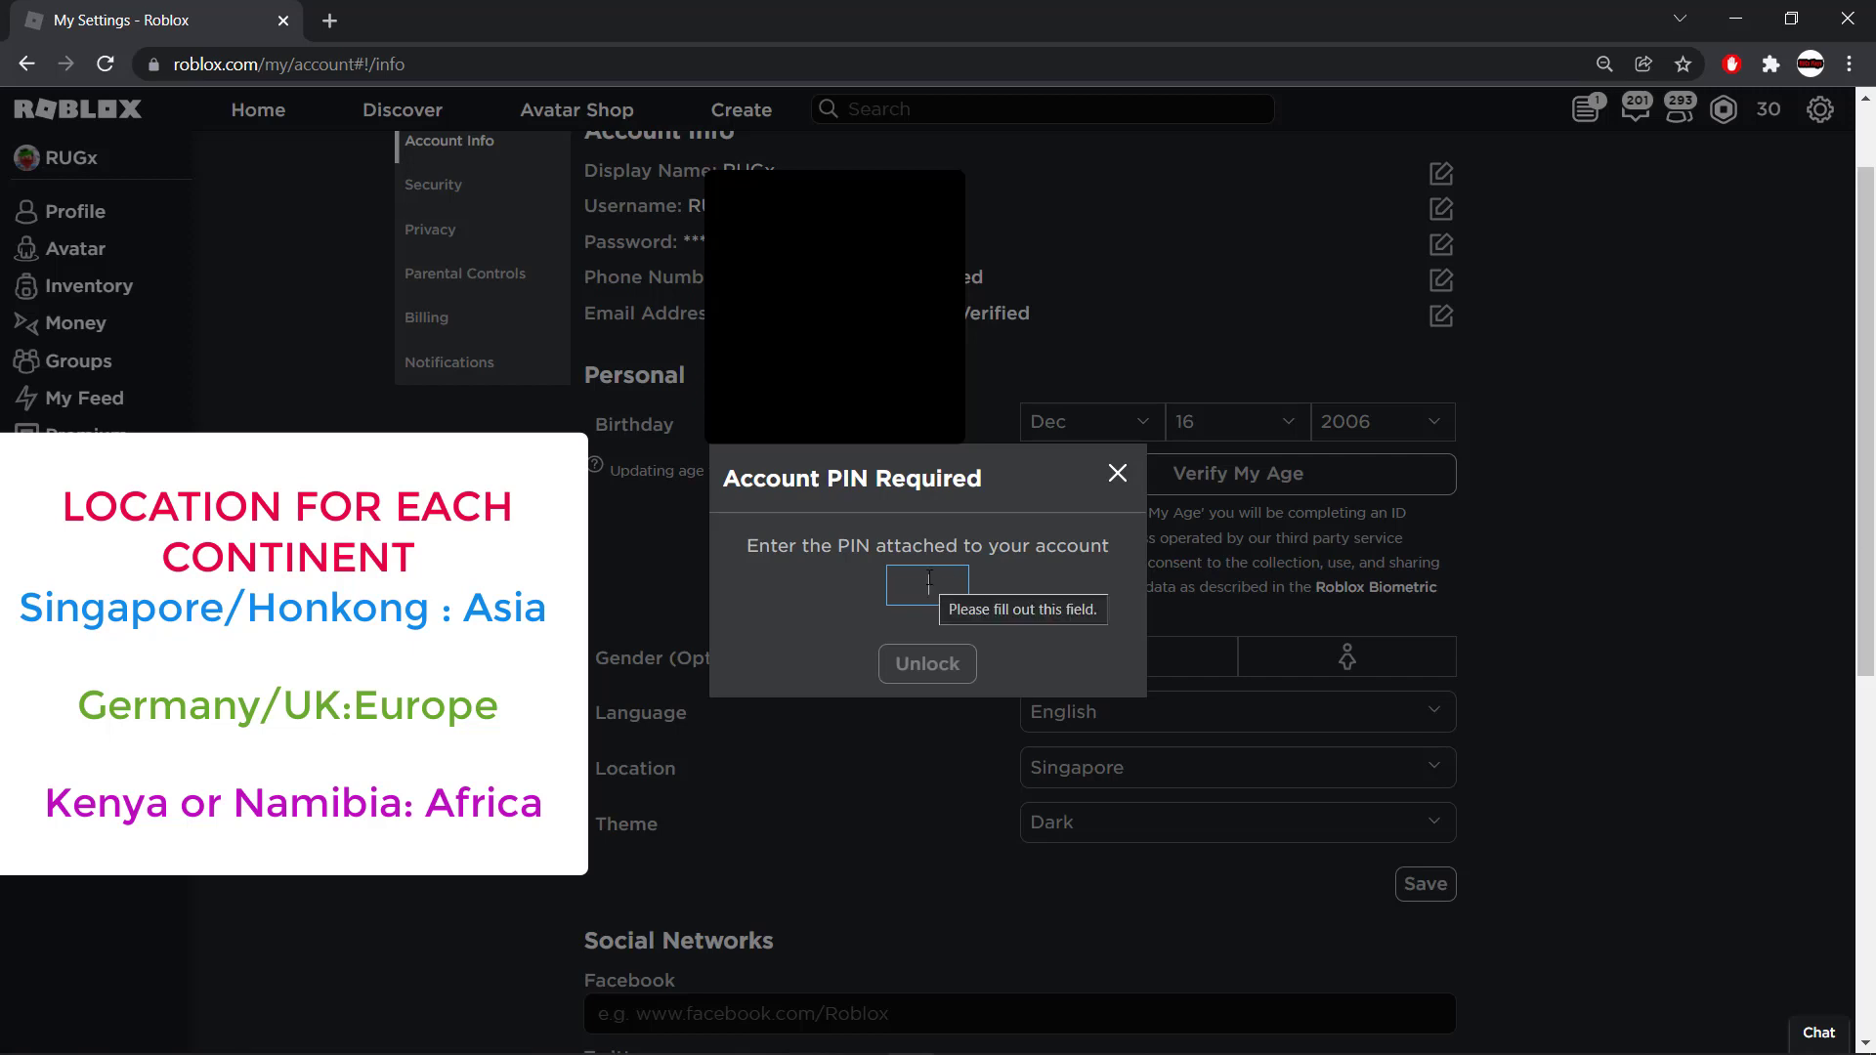
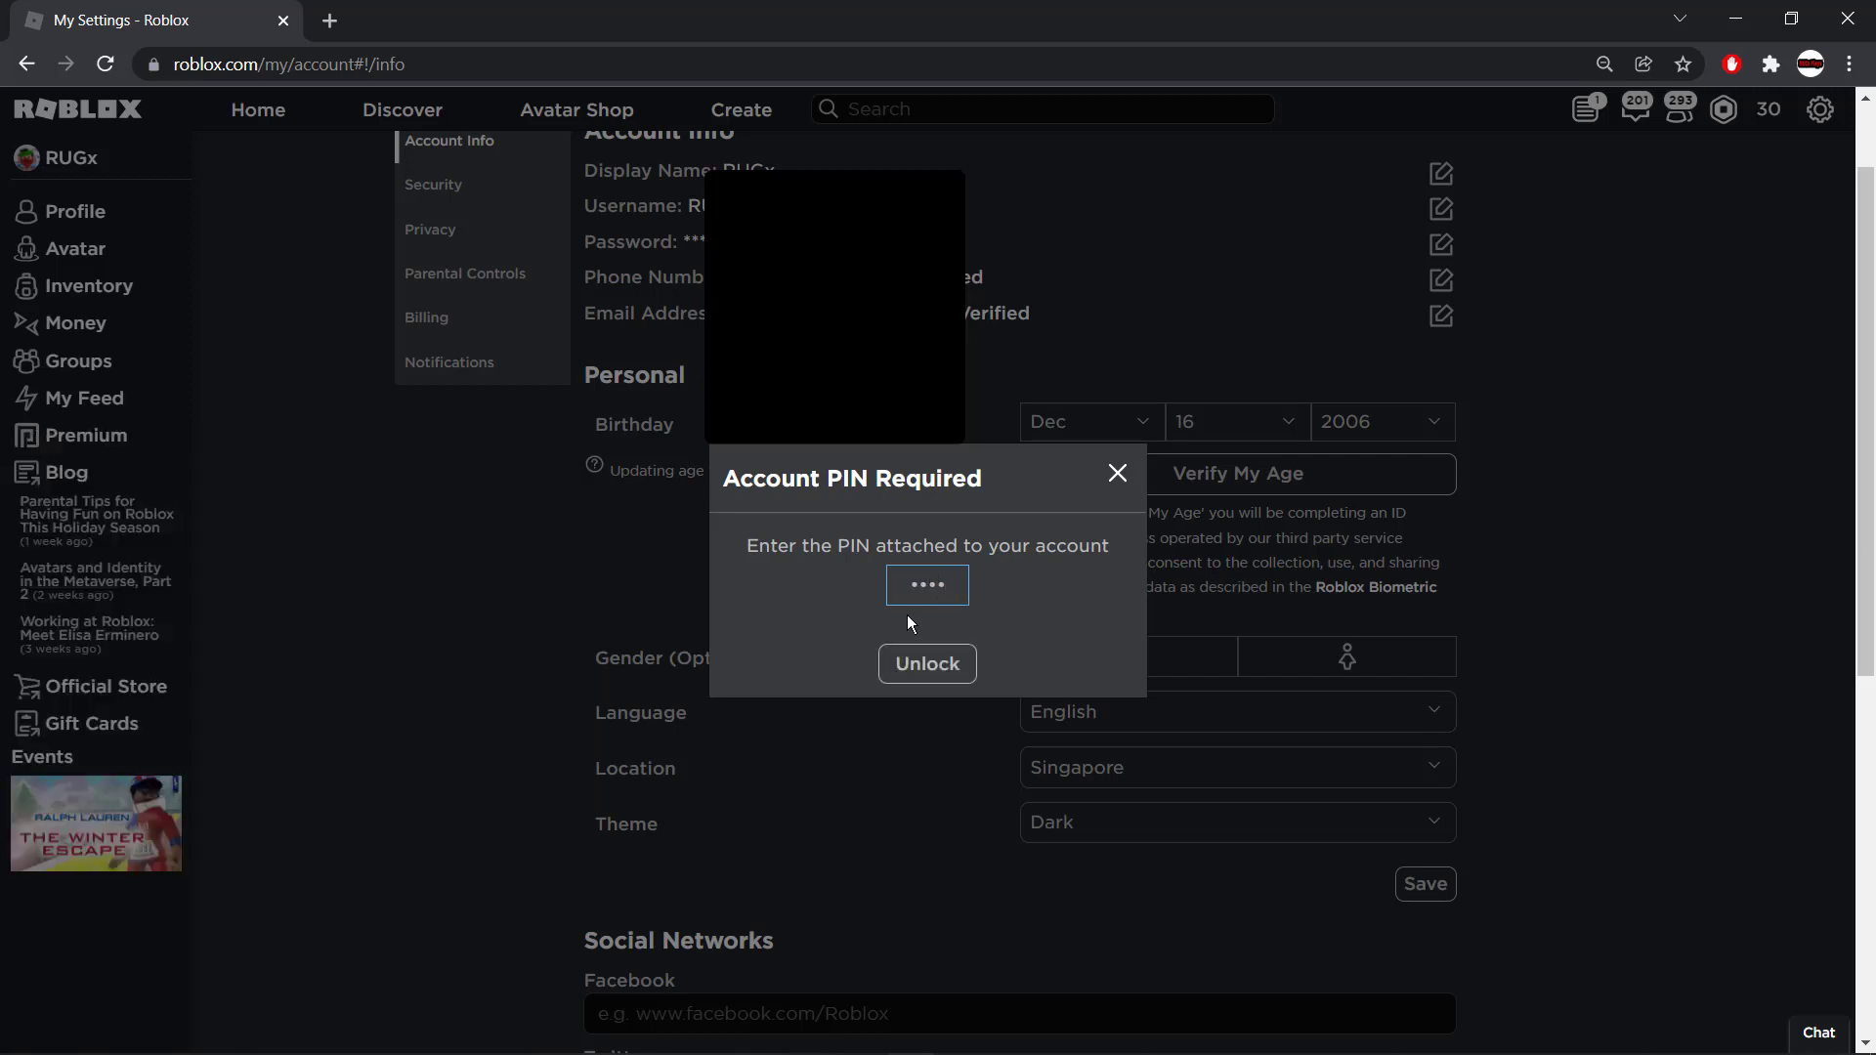
Unlock settings with the account PIN and save the Singapore location.
{"action": "left_click", "coordinate": [901, 659]}
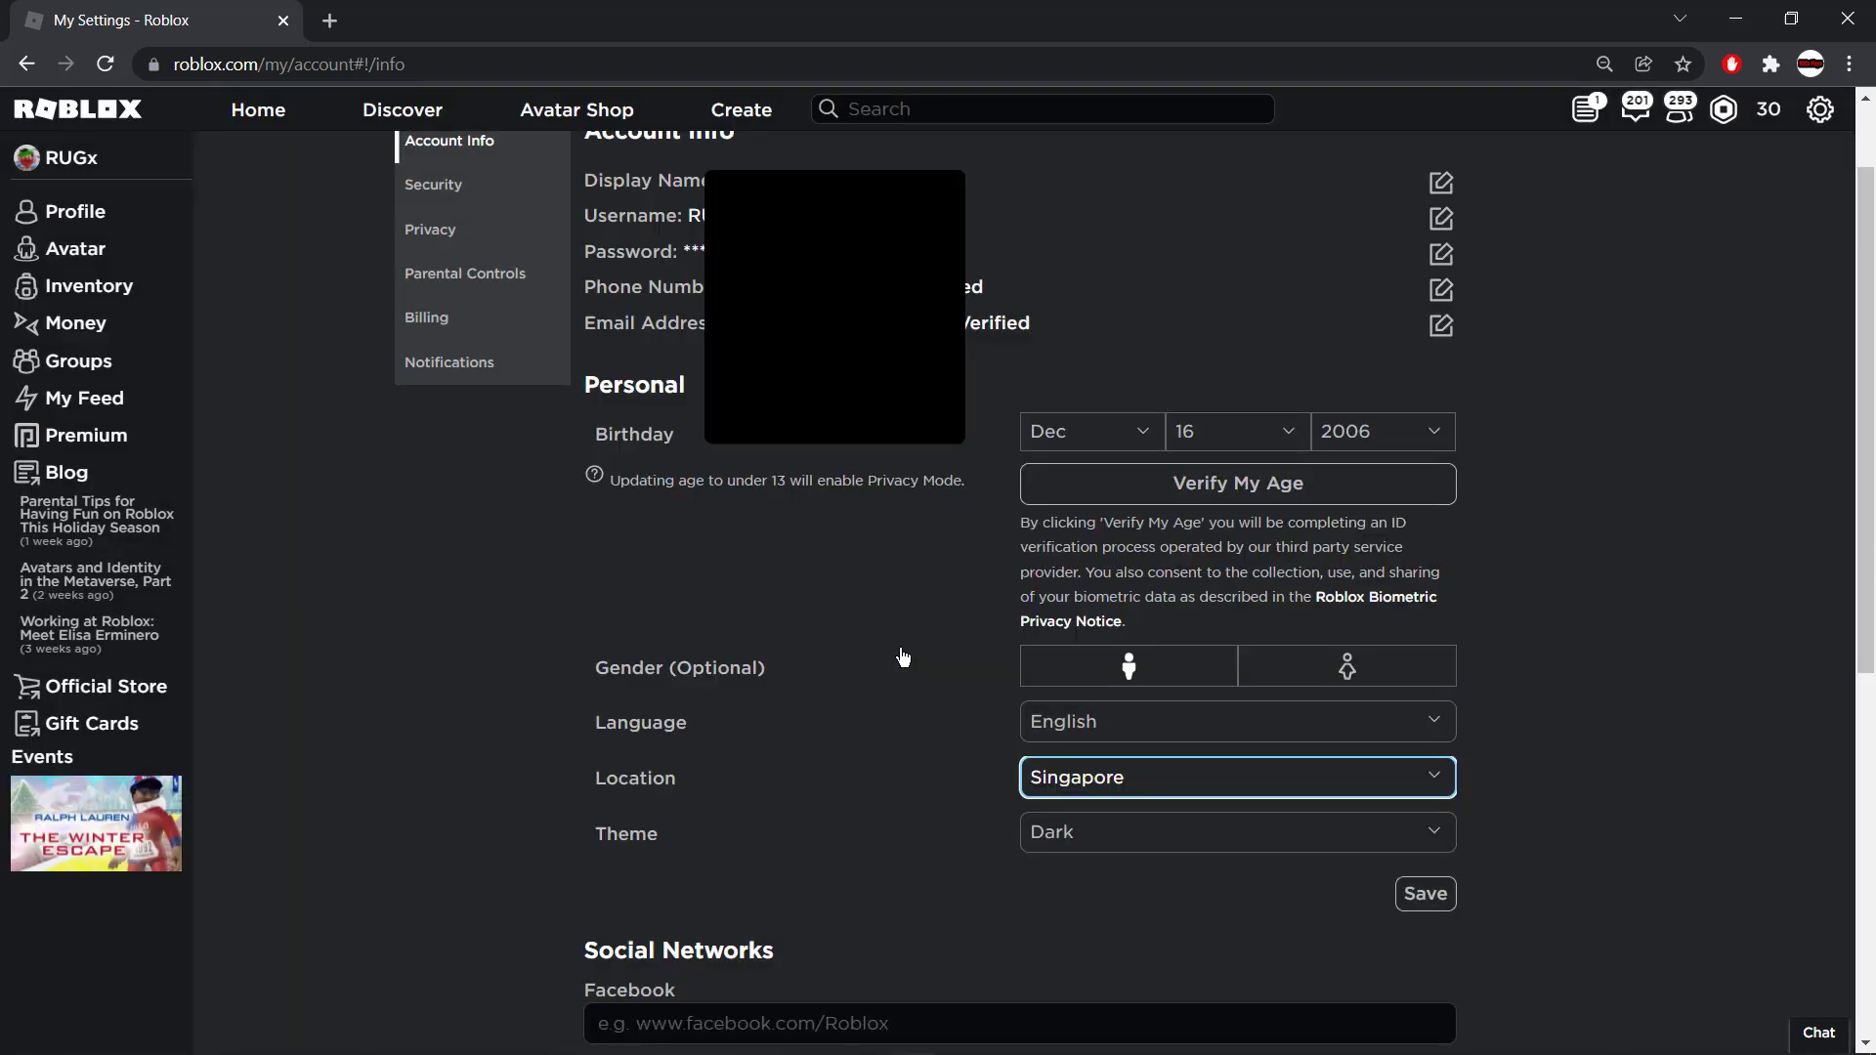
{"action": "left_click", "coordinate": [1418, 911]}
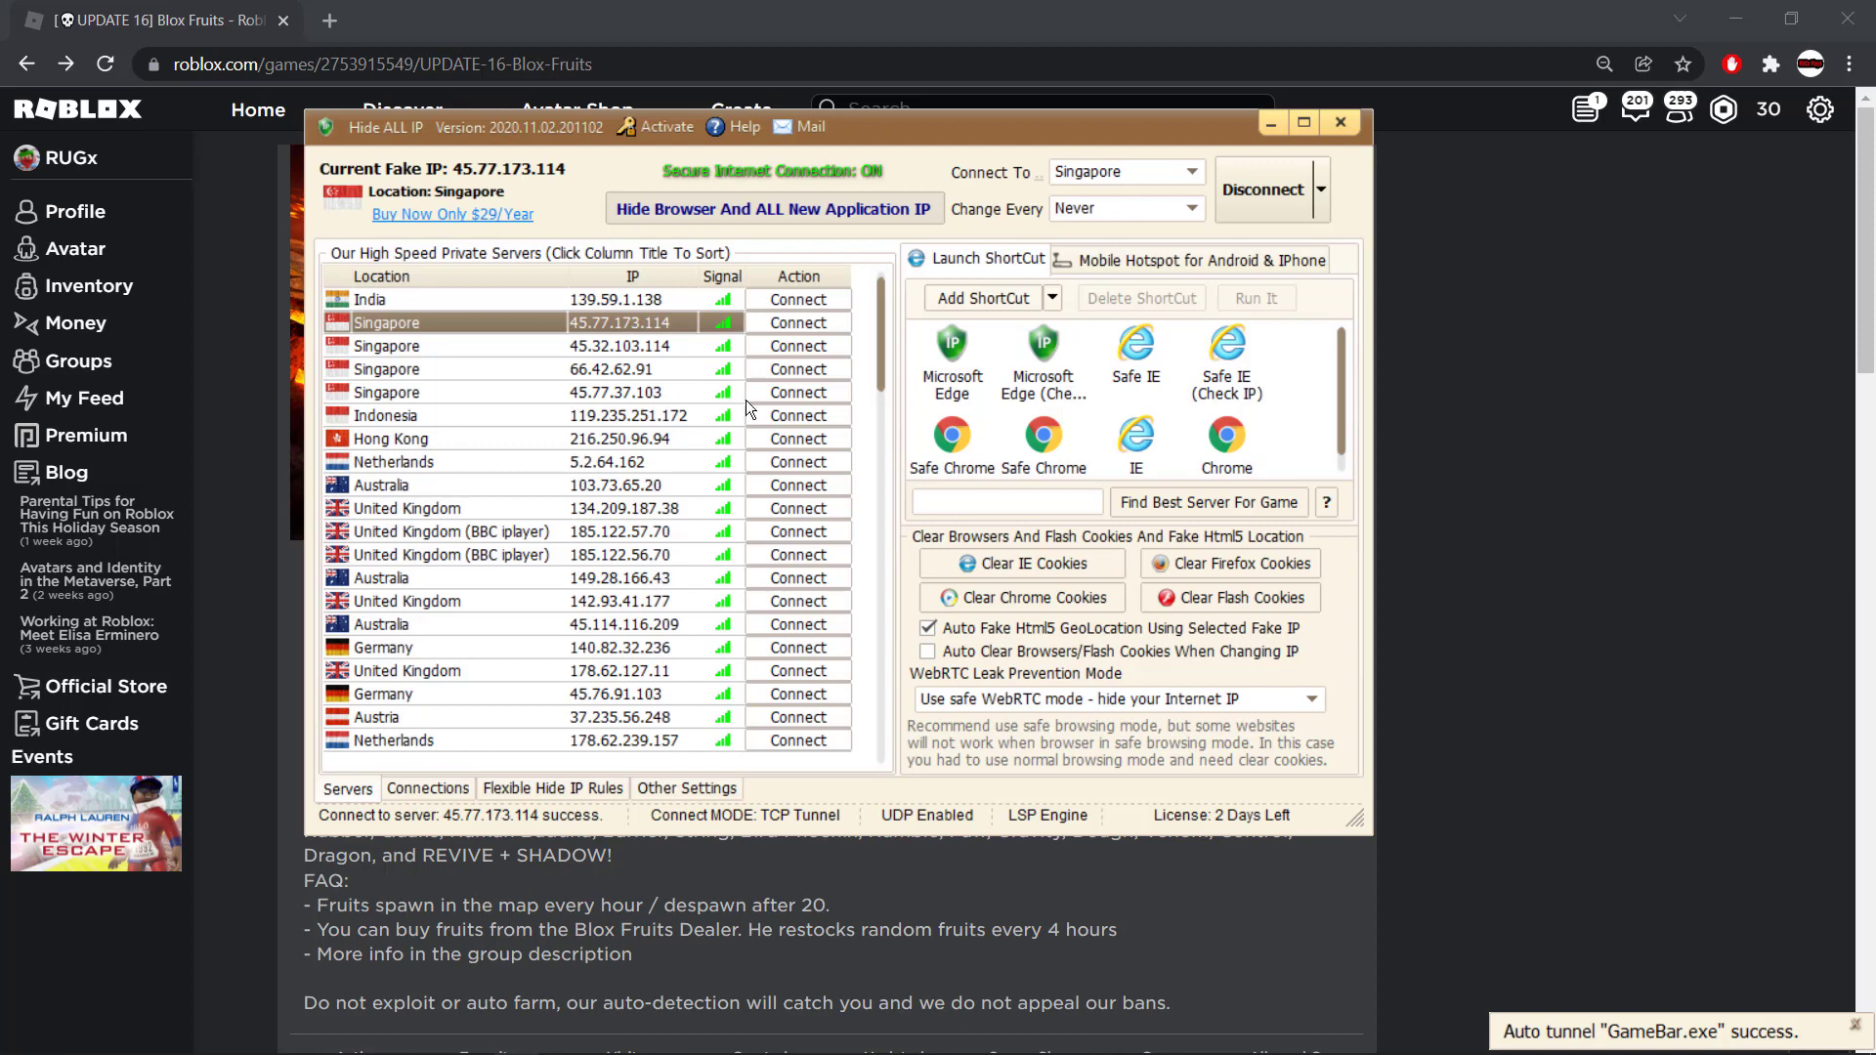
Connect Hide ALL IP to Singapore server 45.77.37.103, minimize it and relaunch Blox Fruits.
{"action": "left_click", "coordinate": [789, 393]}
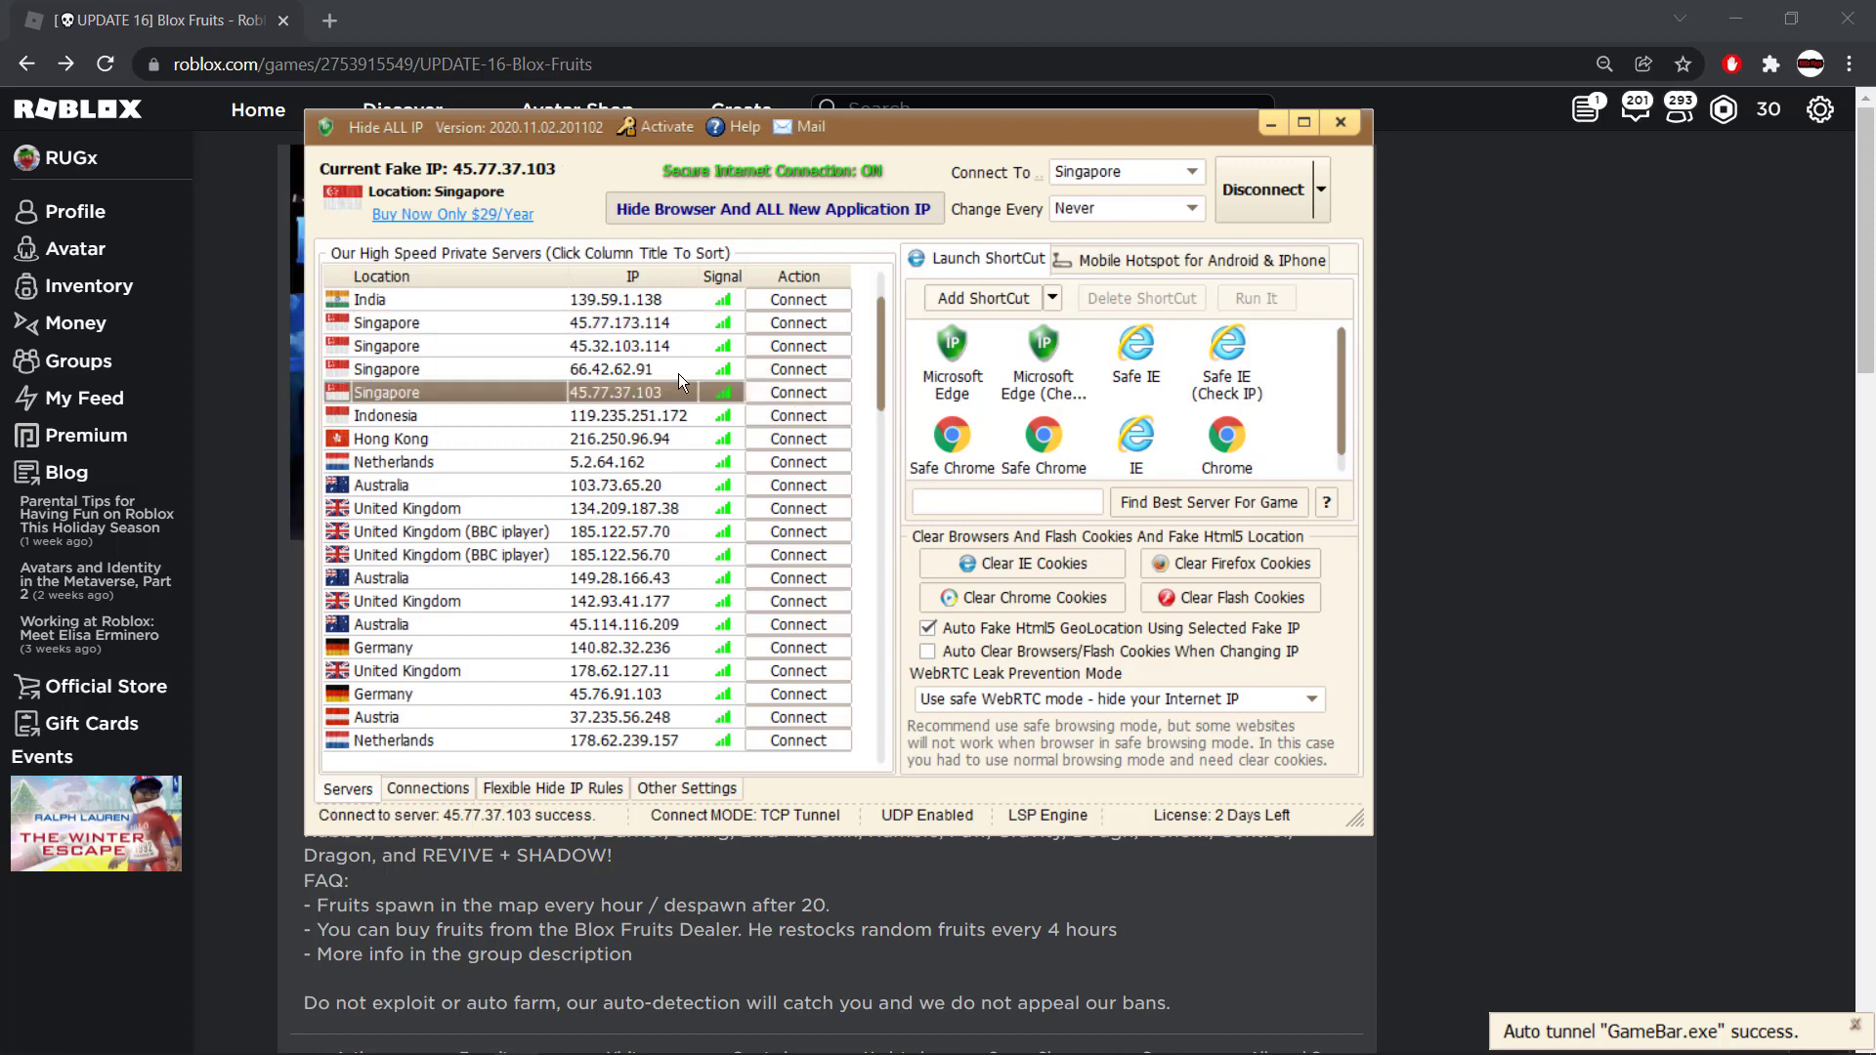
{"action": "left_click", "coordinate": [526, 436]}
{"action": "left_click", "coordinate": [529, 391]}
{"action": "left_click", "coordinate": [1271, 123]}
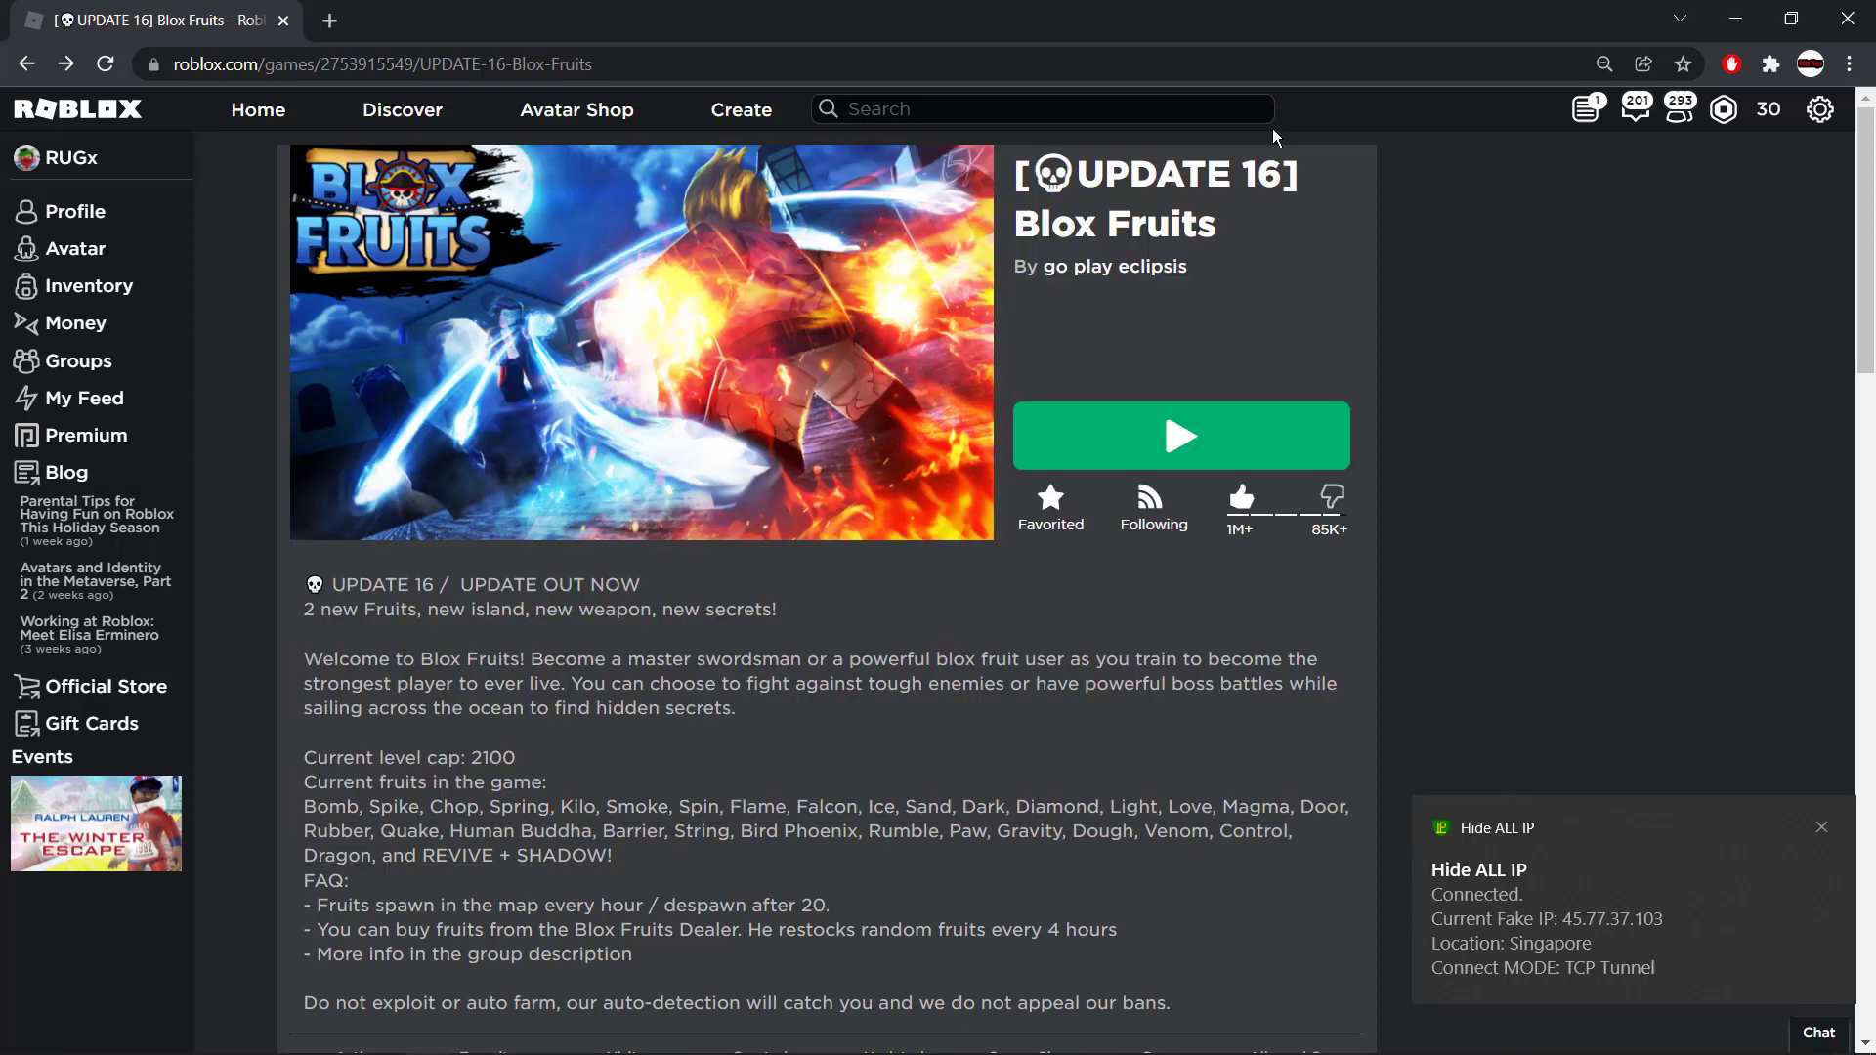
{"action": "left_click", "coordinate": [1126, 430]}
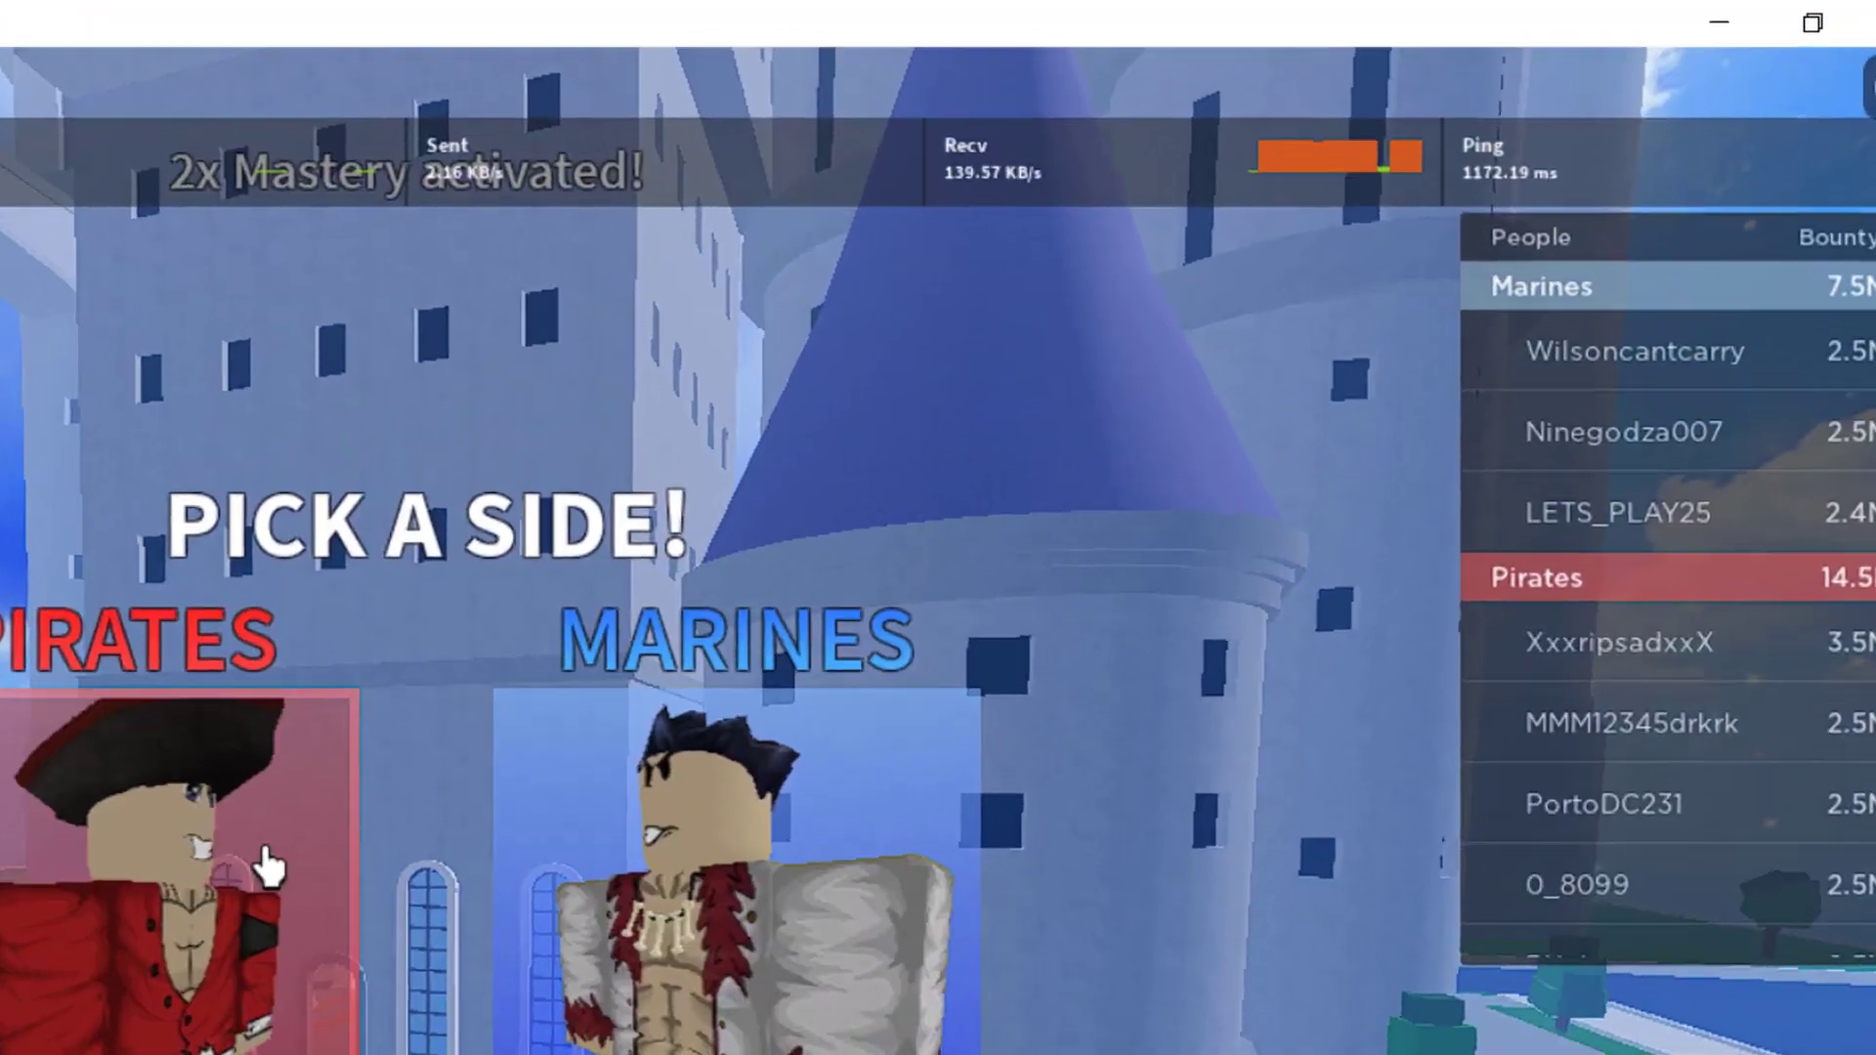
Join the Marines, equip the Holy Crown and cycle through Ice, Rengoku and Sharkman Karate.
{"action": "left_click", "coordinate": [714, 859]}
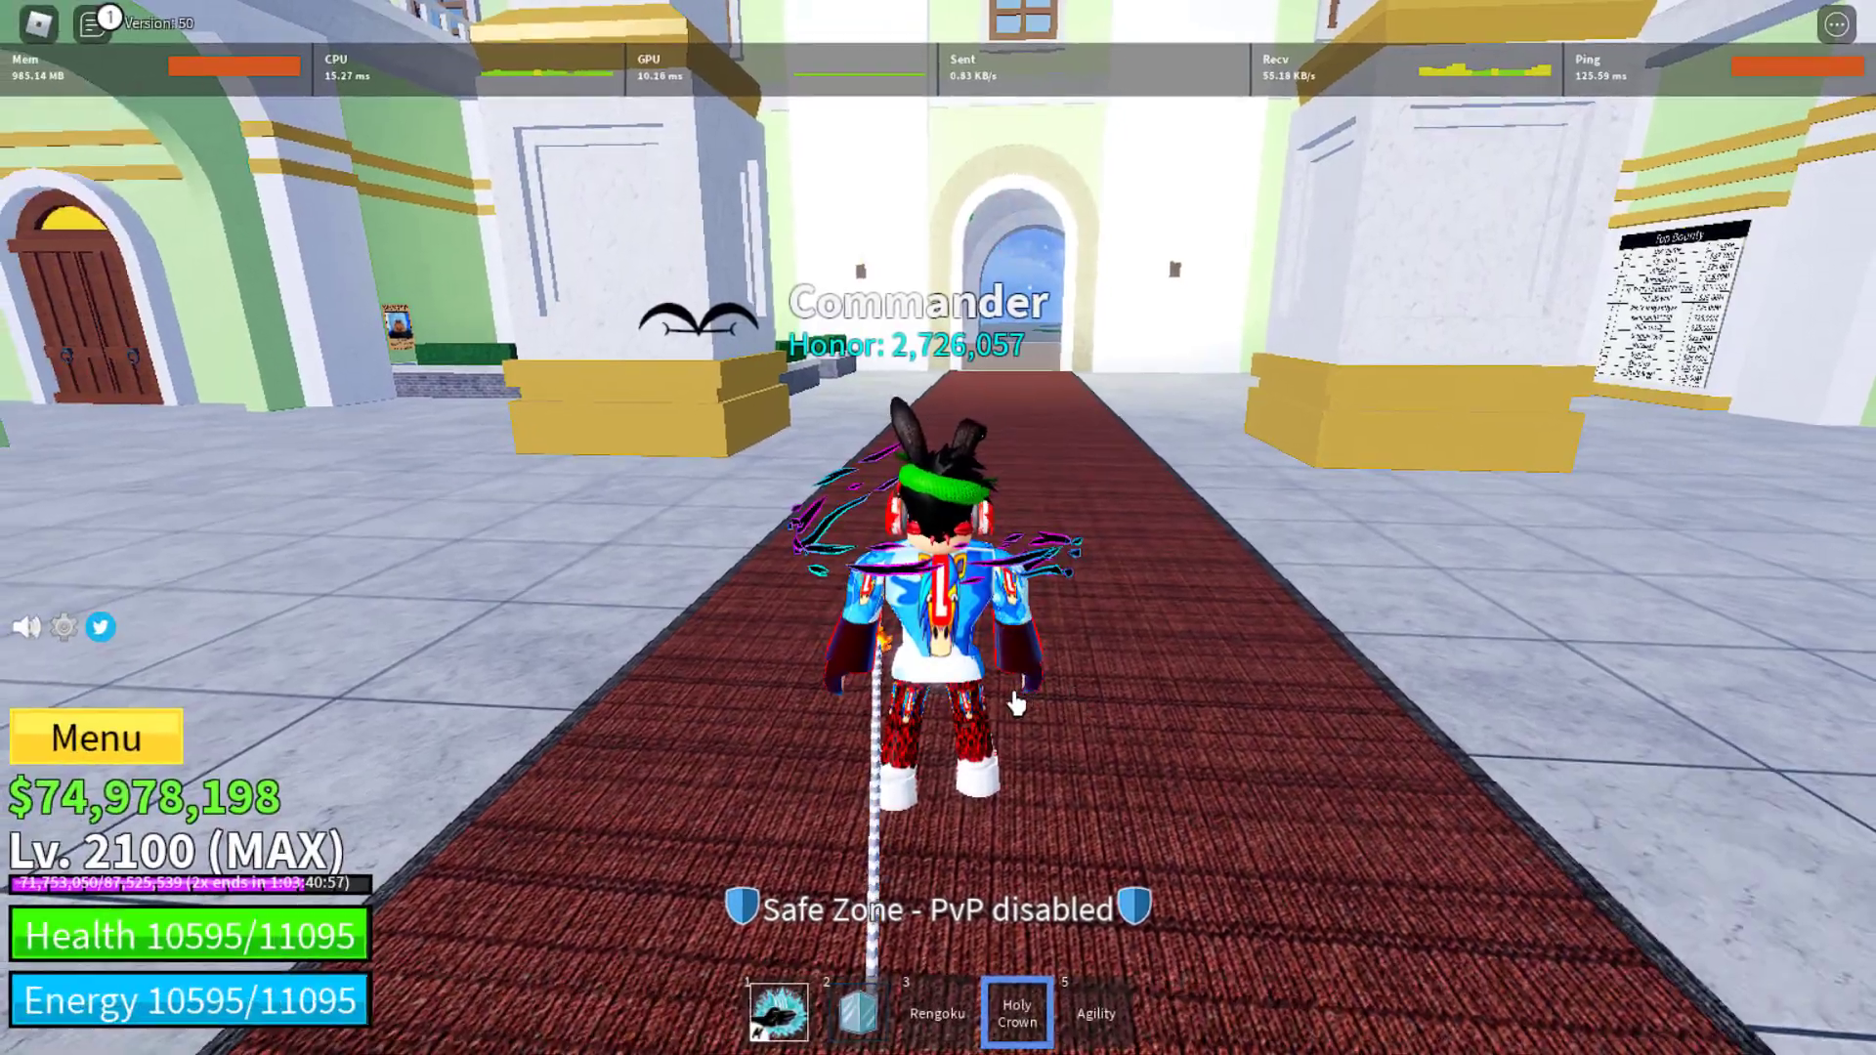
{"action": "left_click", "coordinate": [1017, 700]}
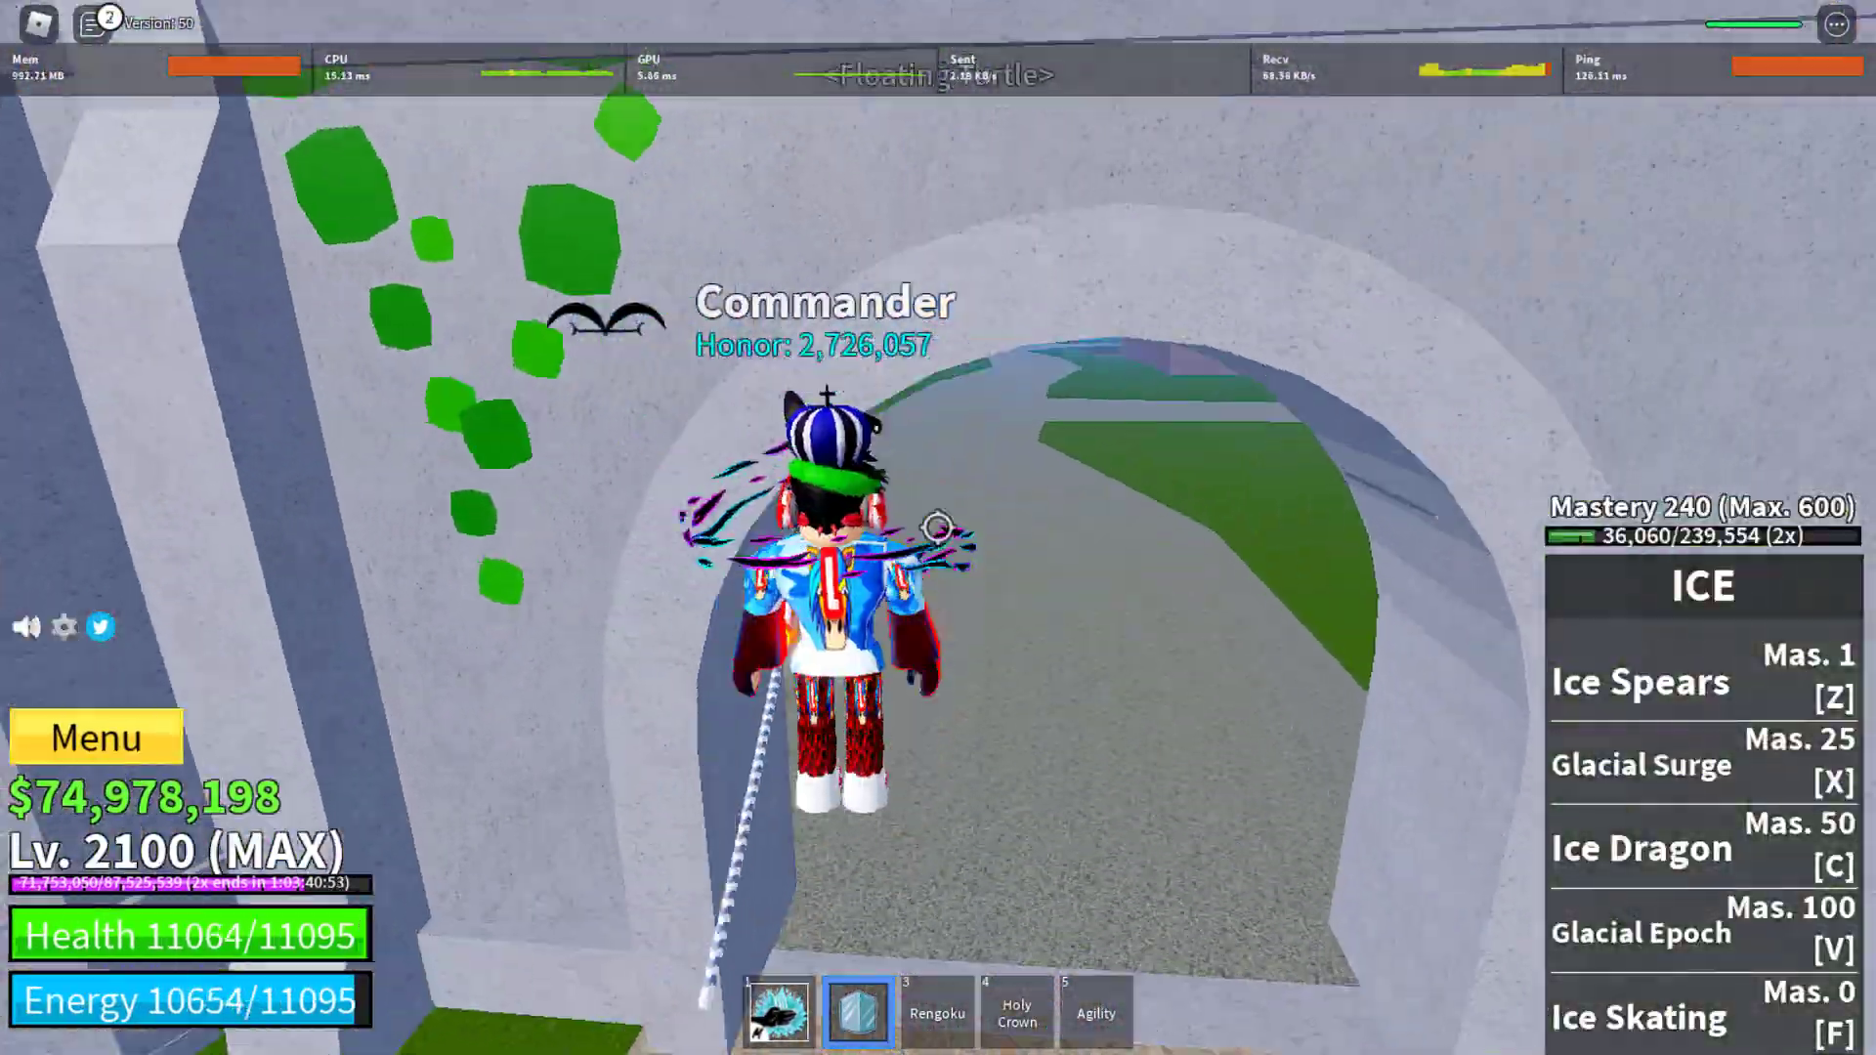
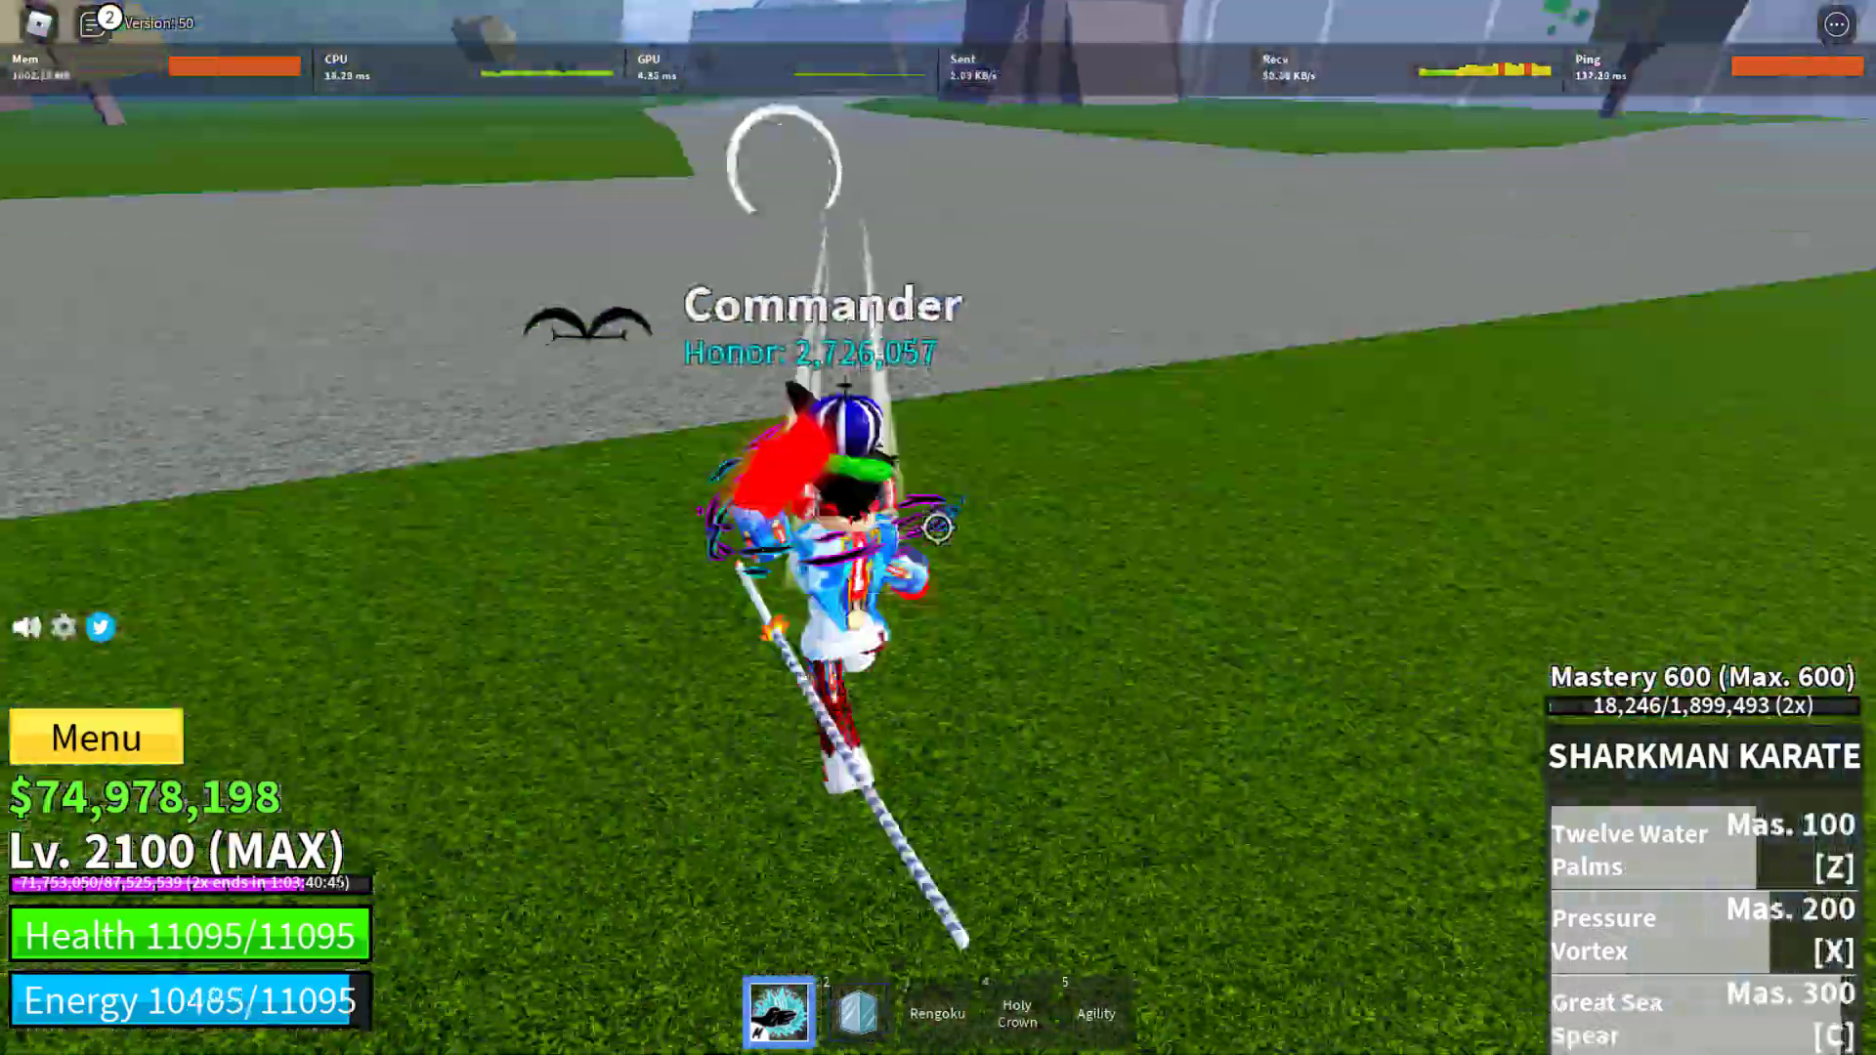
Cast Ice, Rengoku and Twelve Water Palms skills at about 120 ms, then launch Arsenal.
{"action": "key", "text": "v"}
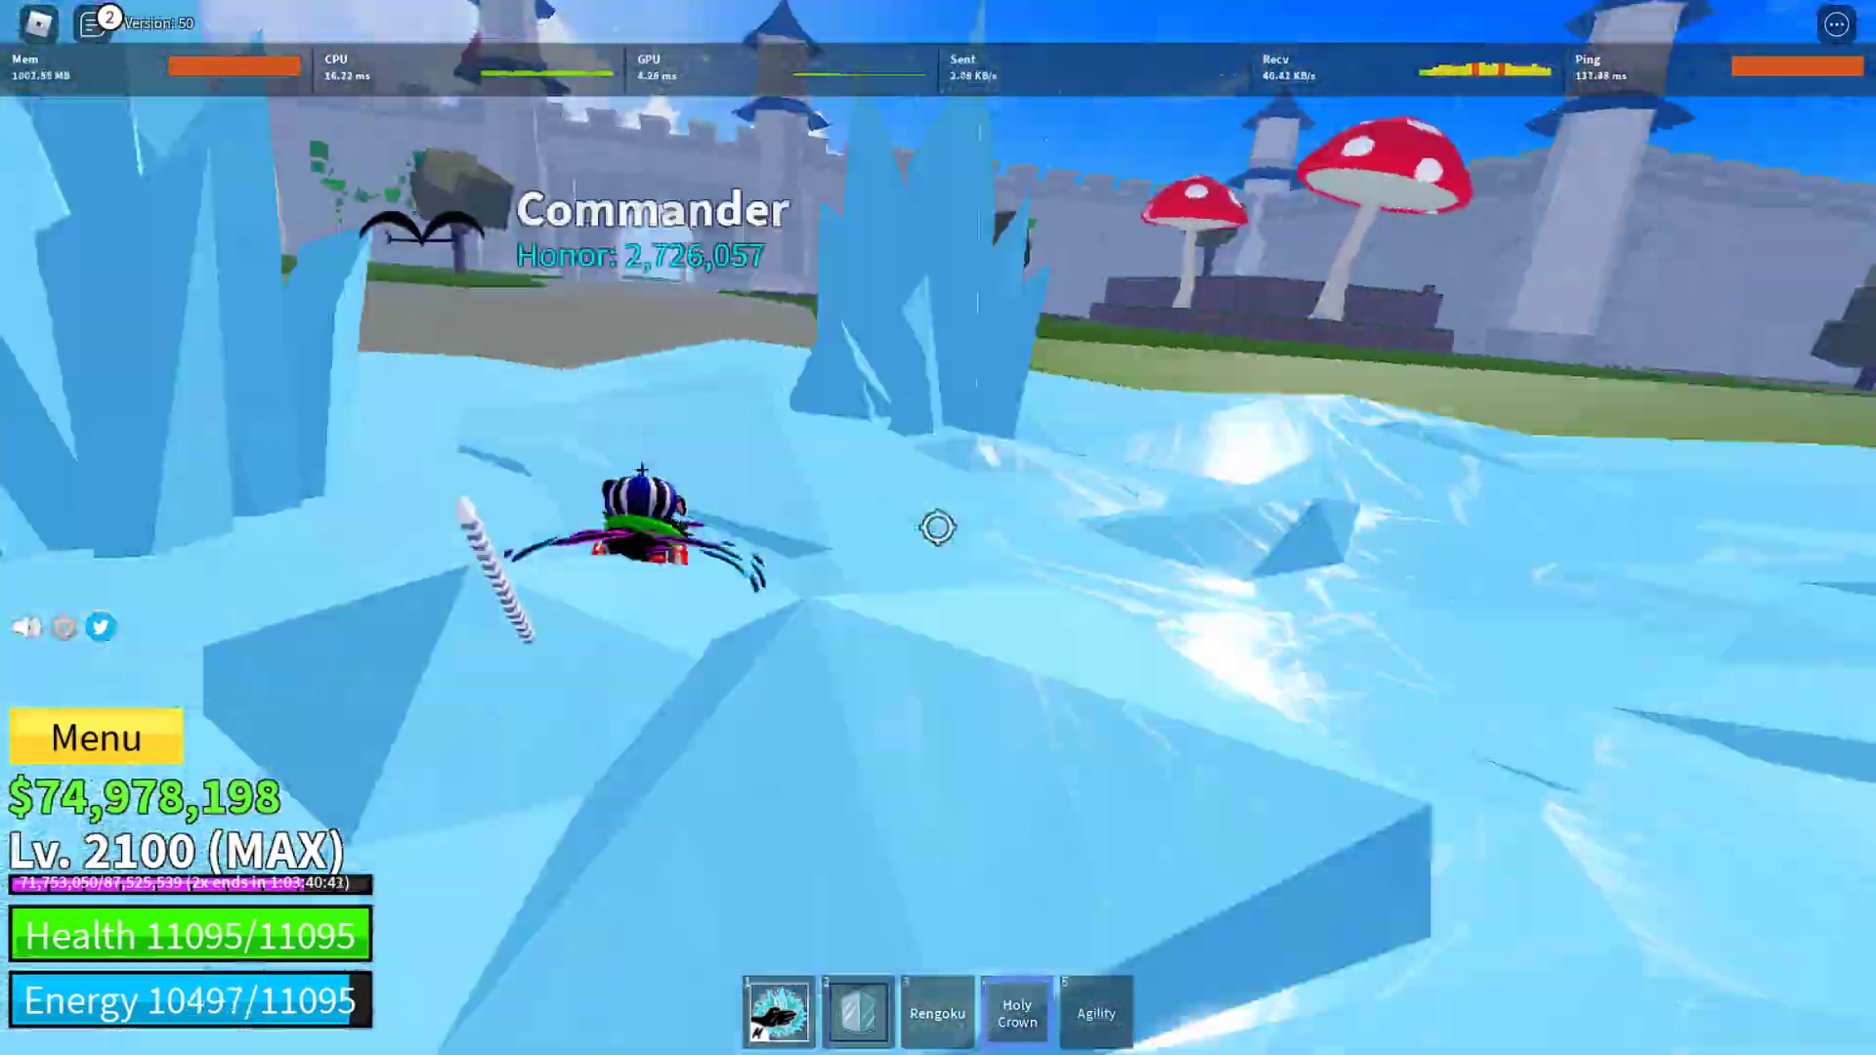
{"action": "key", "text": "x"}
{"action": "key", "text": "z"}
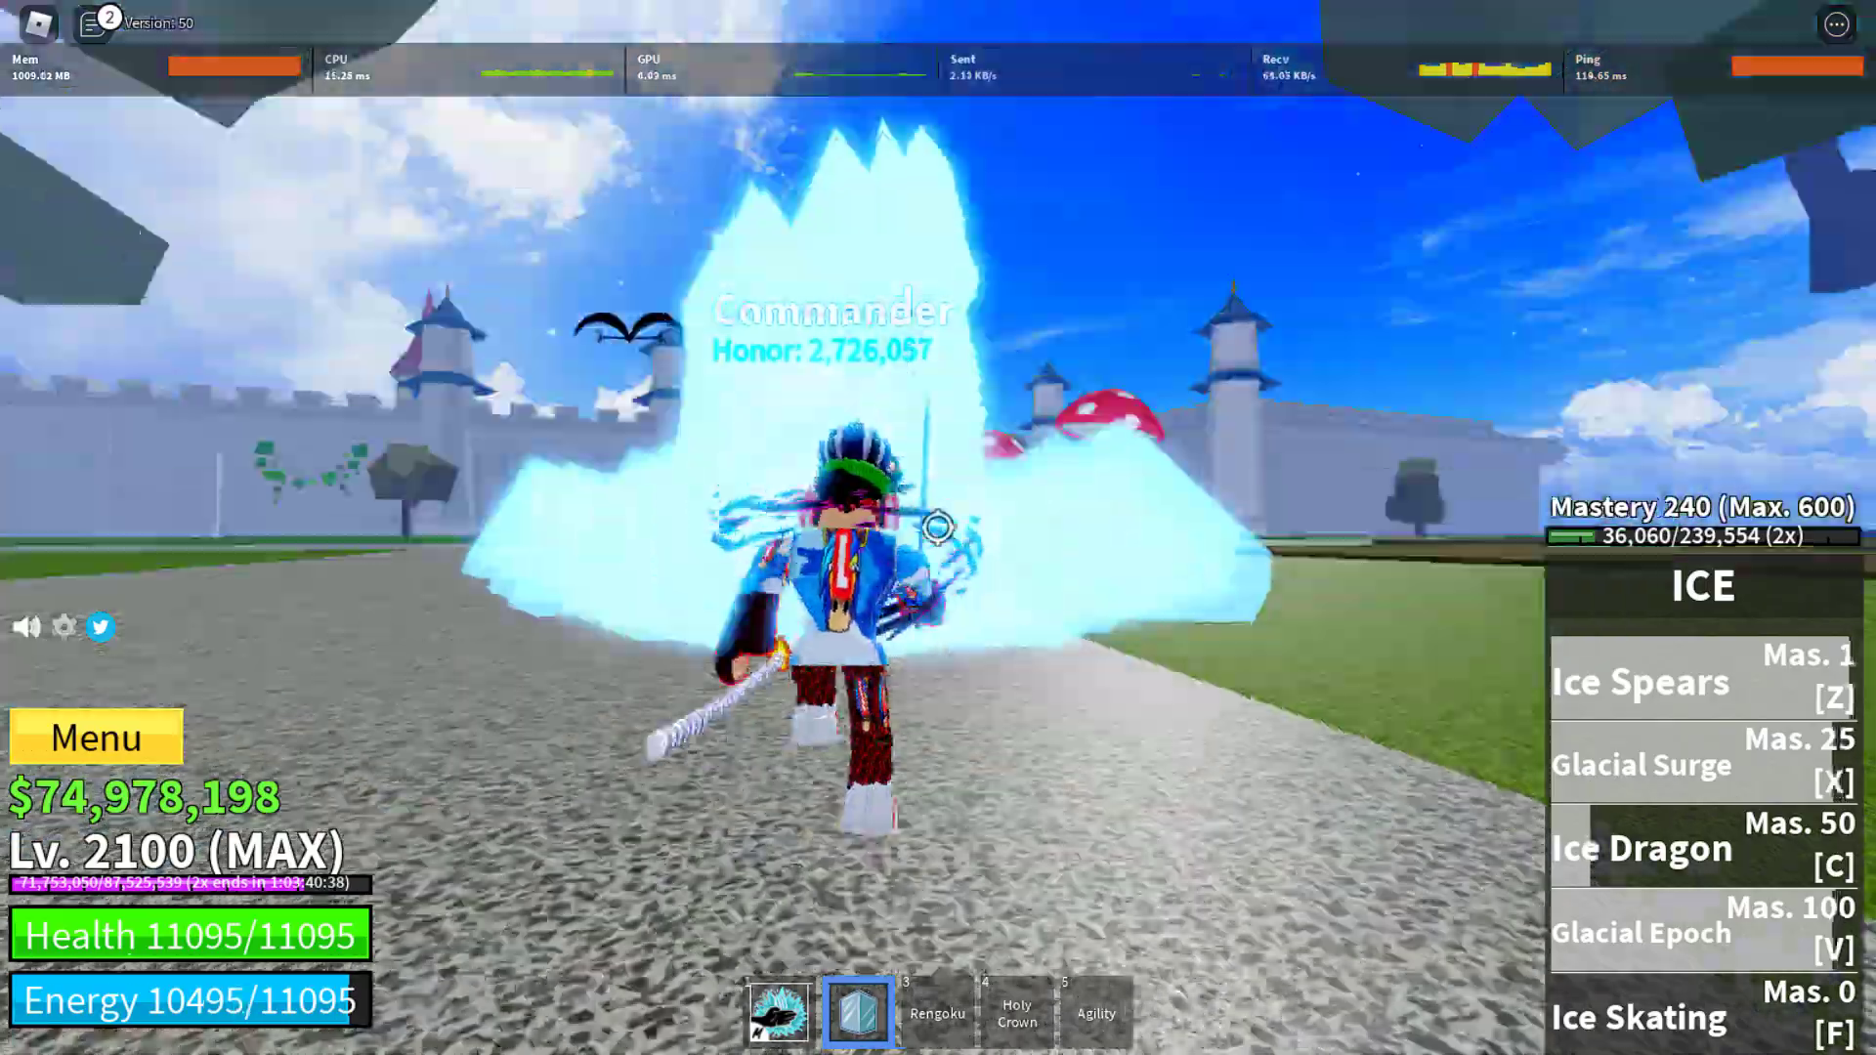
{"action": "key", "text": "3"}
{"action": "key", "text": "z"}
{"action": "key", "text": "1"}
{"action": "key", "text": "z"}
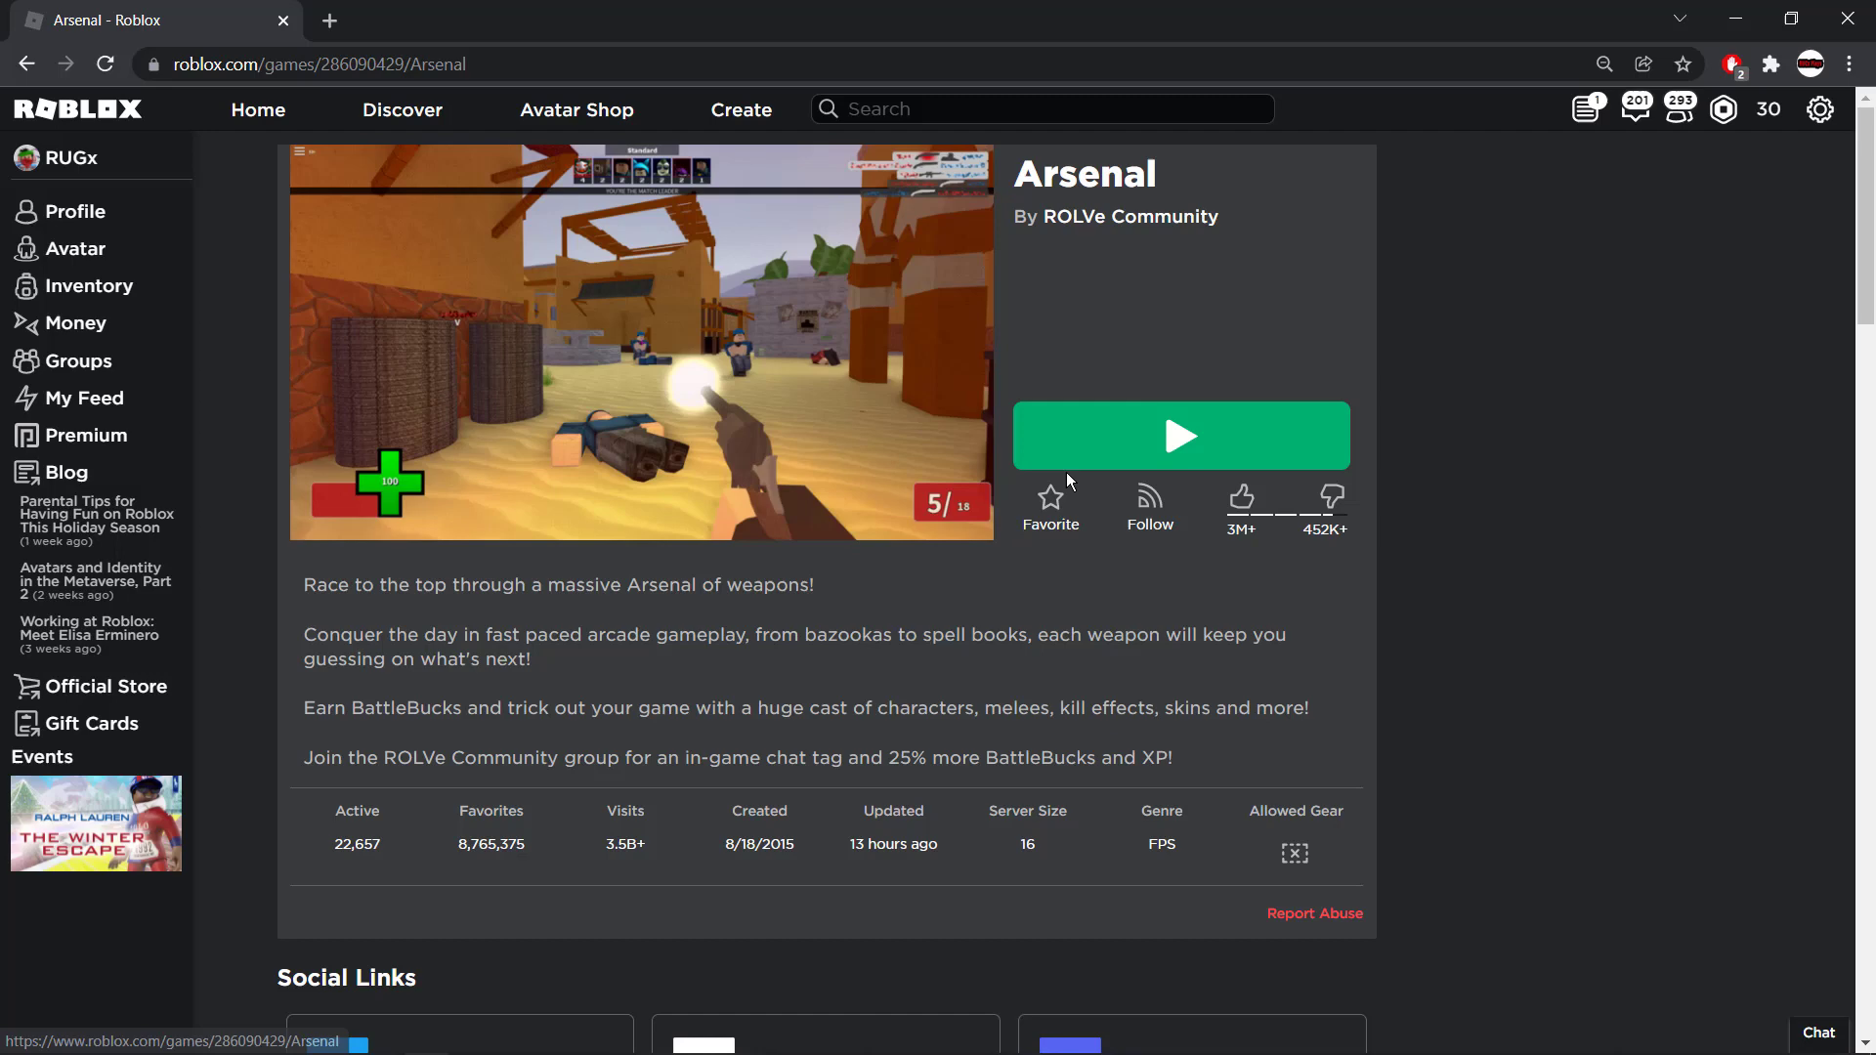
{"action": "left_click", "coordinate": [1093, 432]}
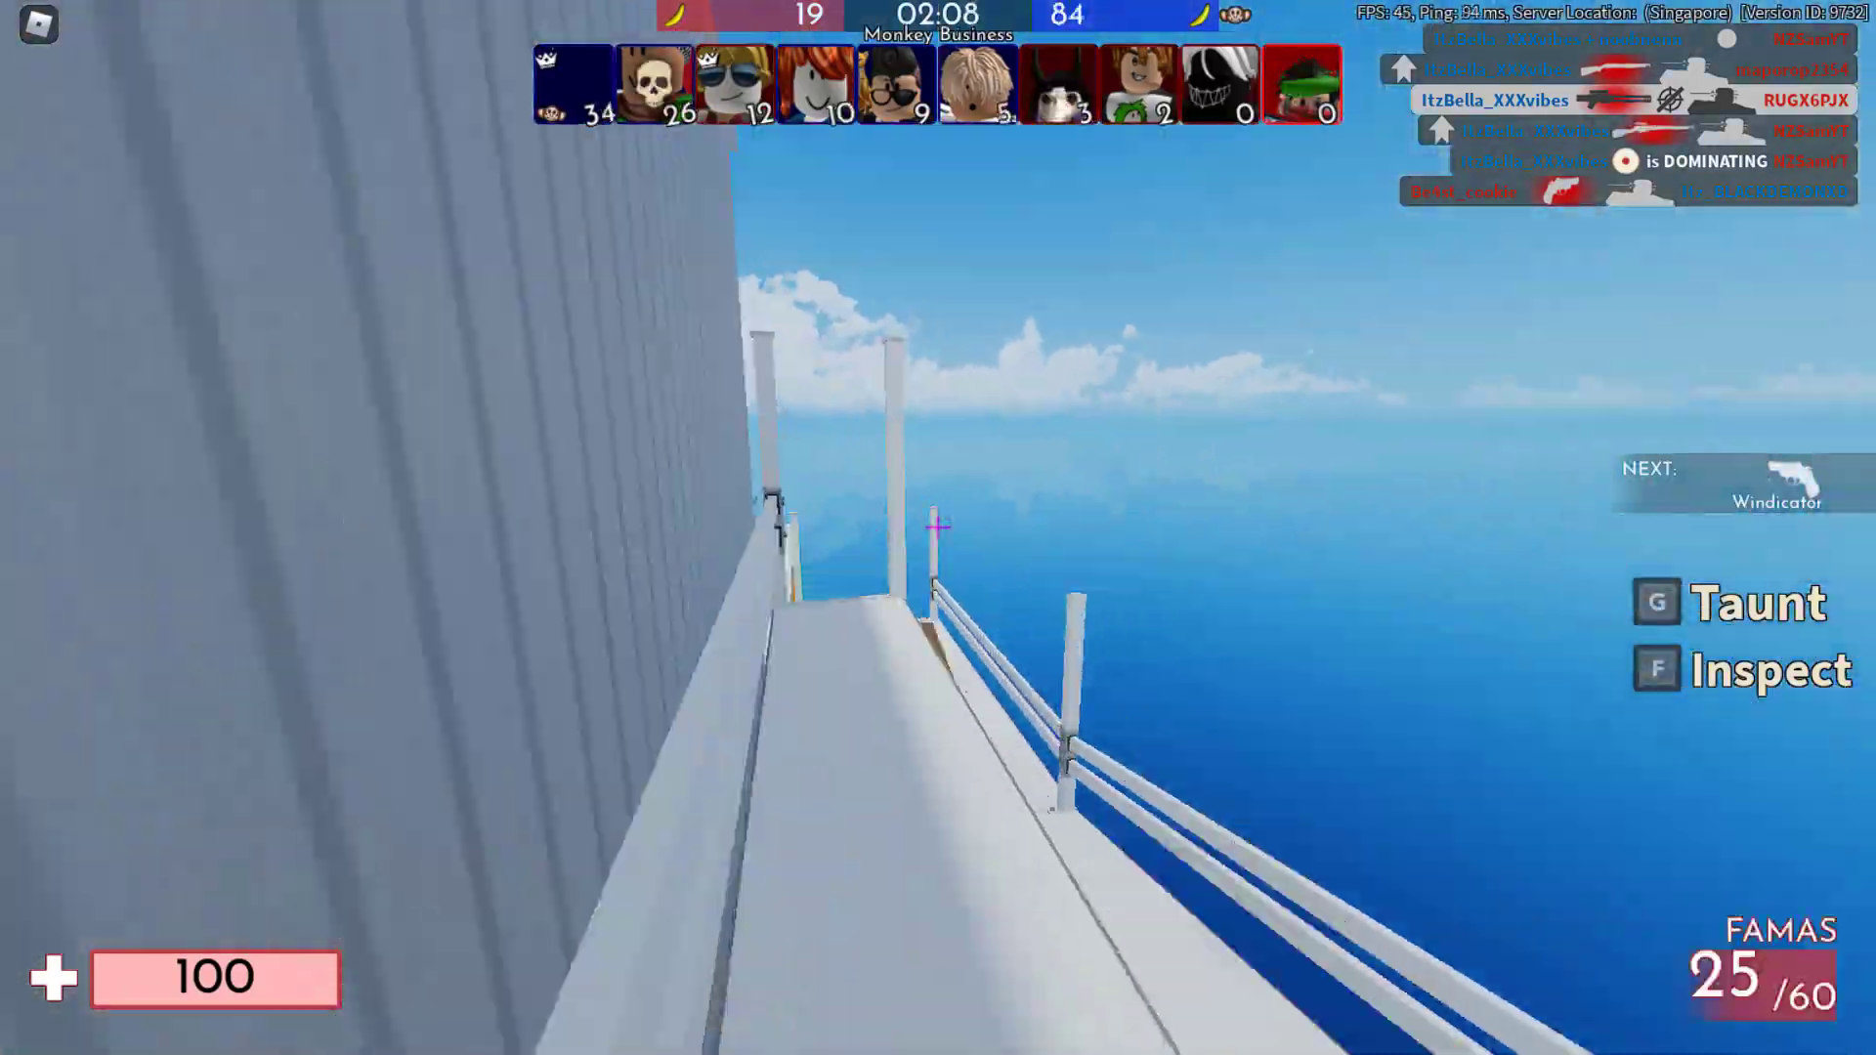
Run into the Cache warehouse, swap the FAMAS for the melee item, and check players' connection on the scoreboard.
{"action": "key", "text": "w"}
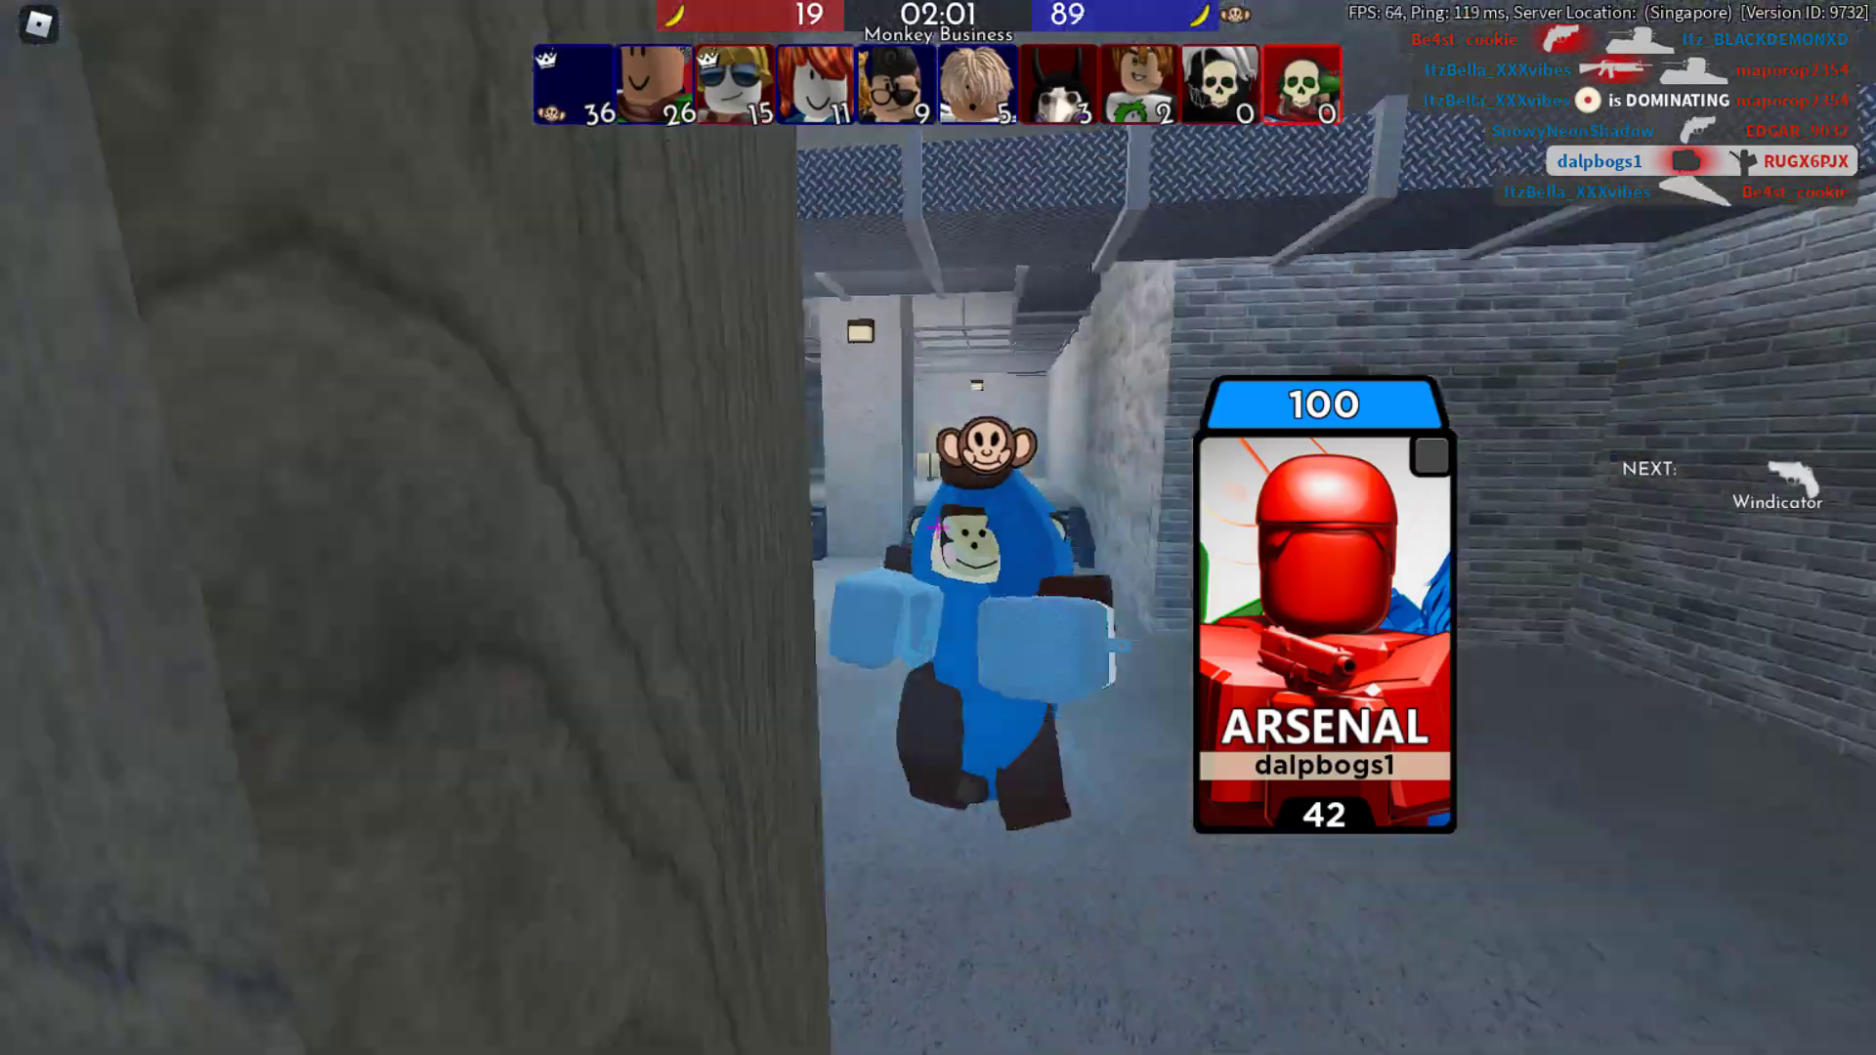
{"action": "key", "text": "2"}
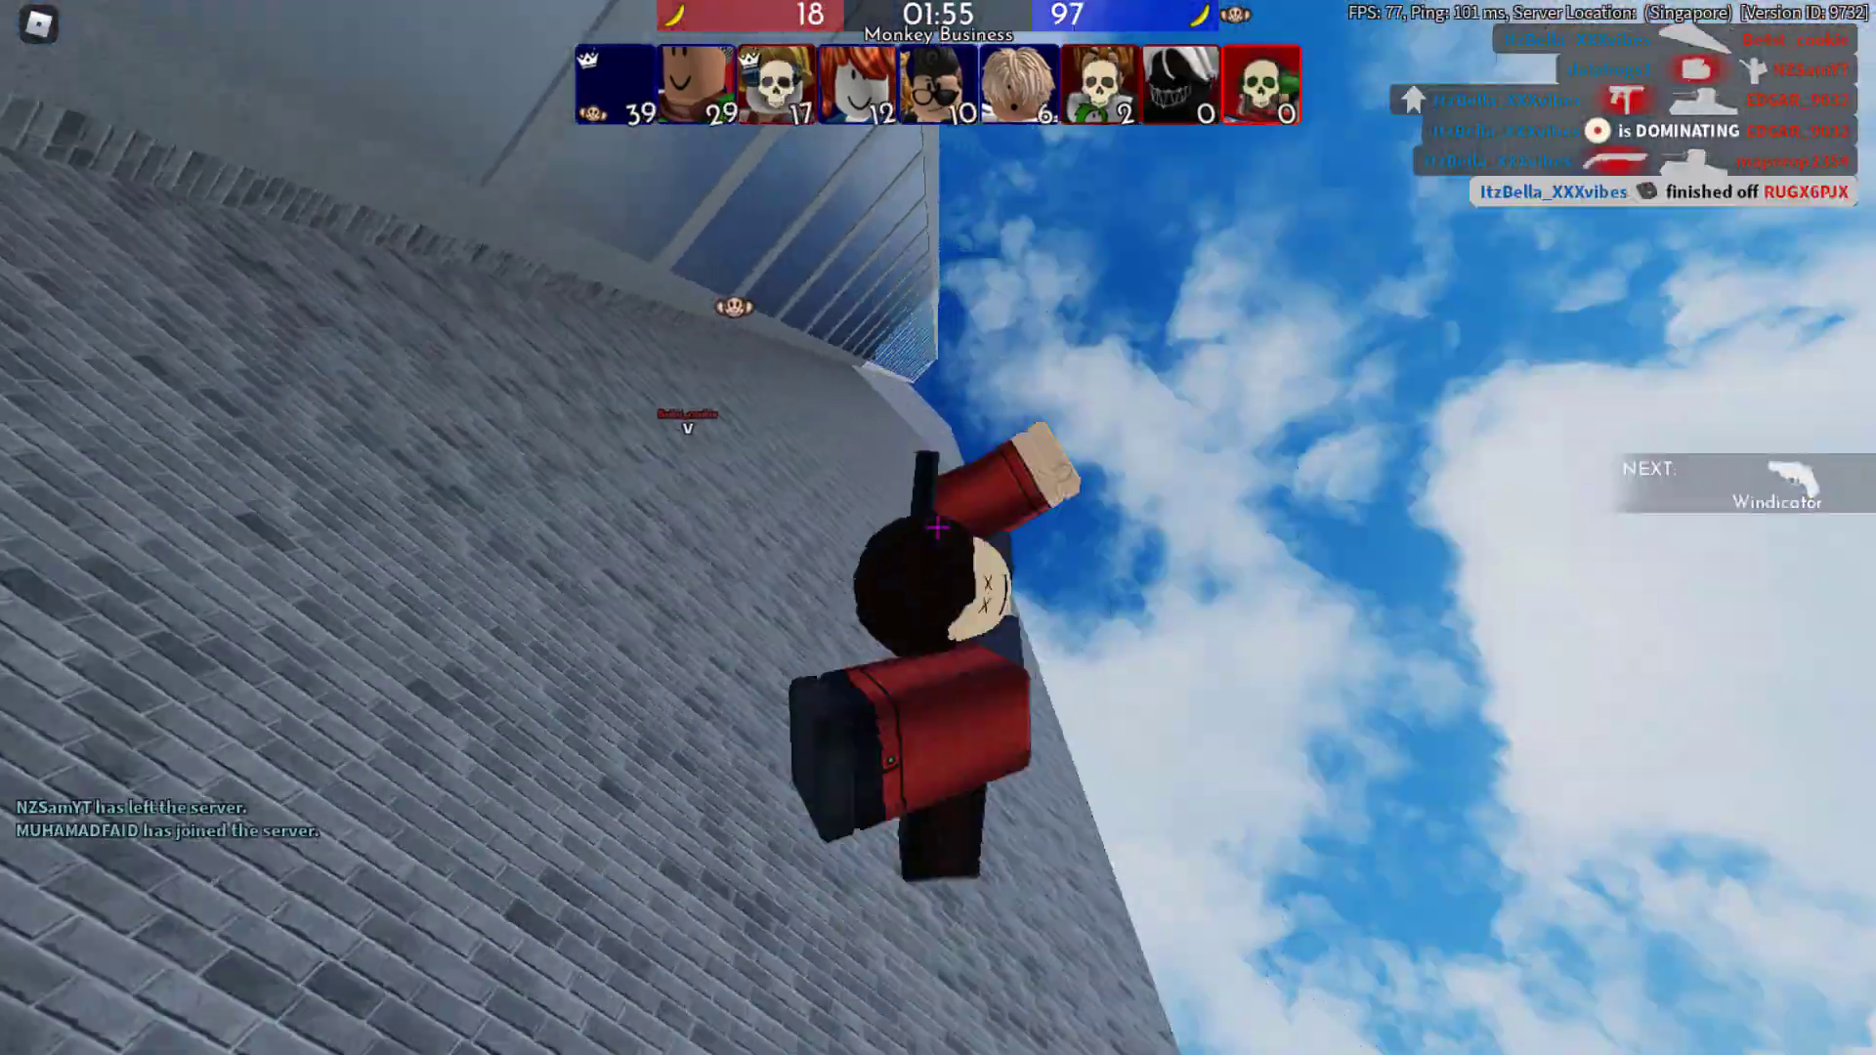
{"action": "key", "text": "Tab"}
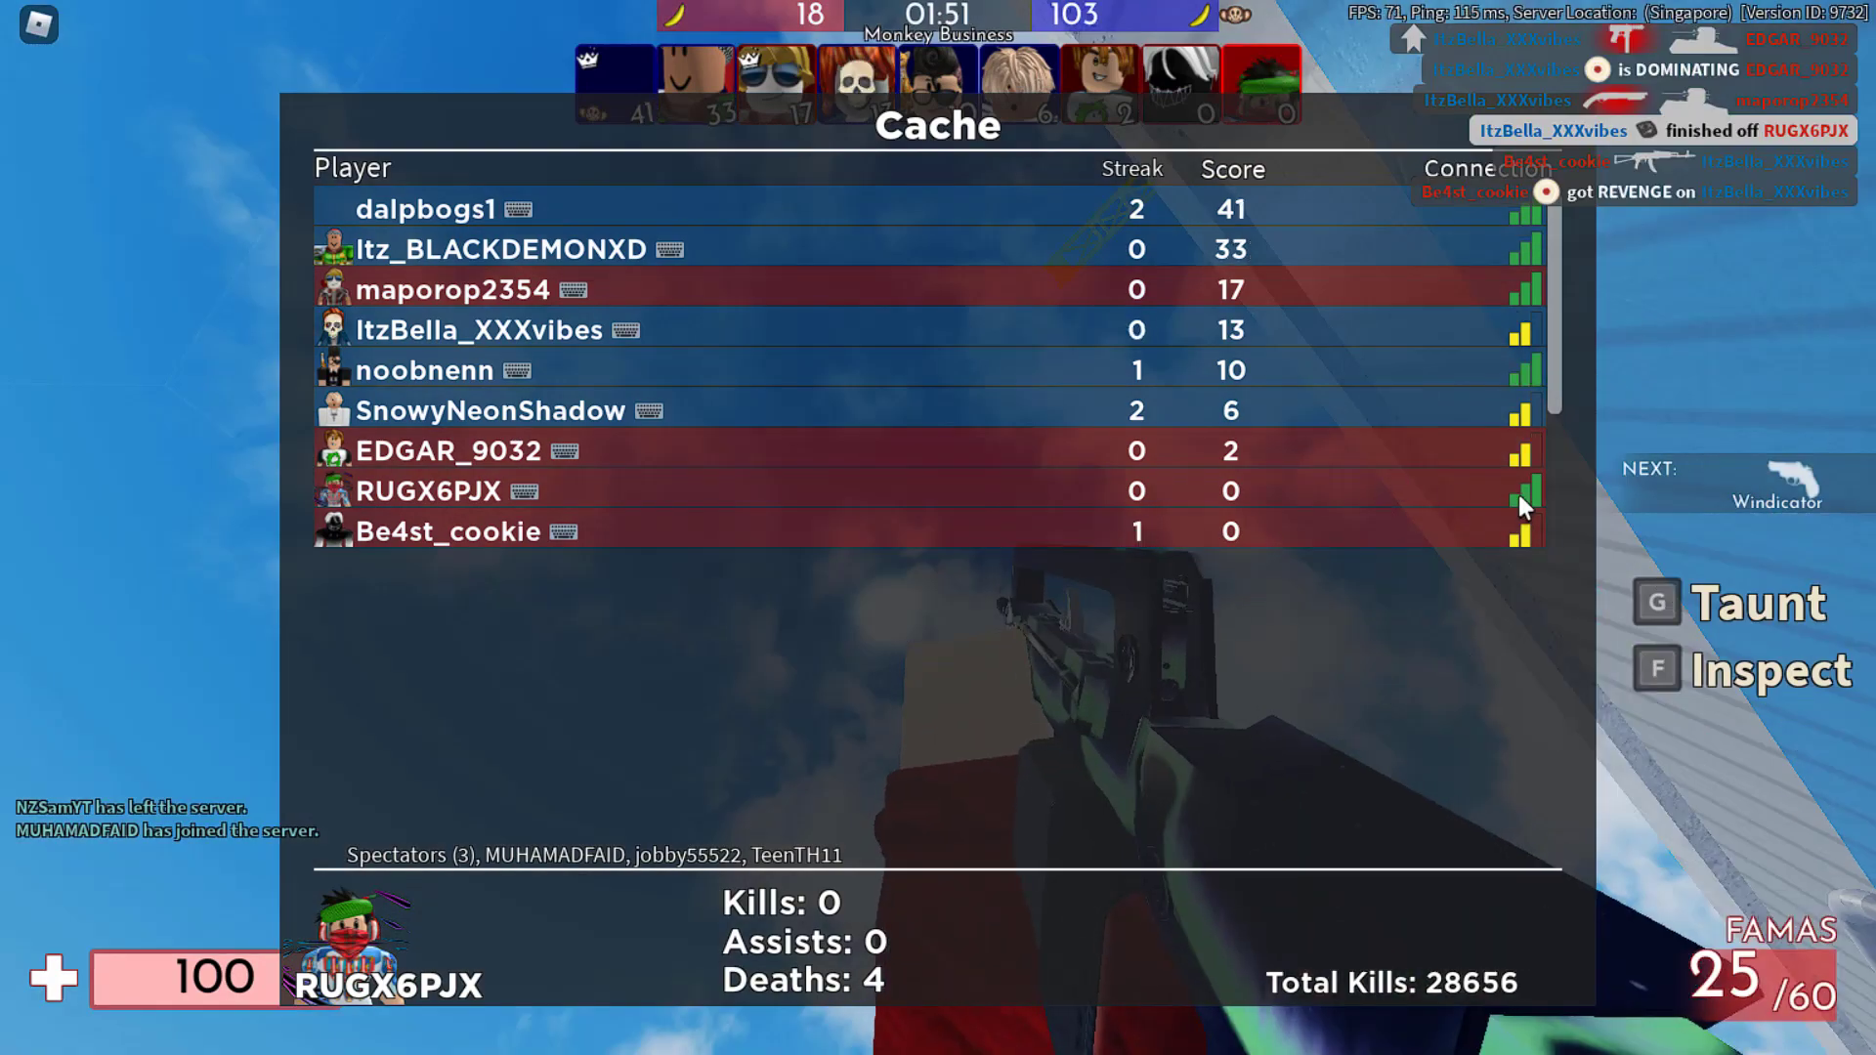
{"action": "key", "text": "Tab"}
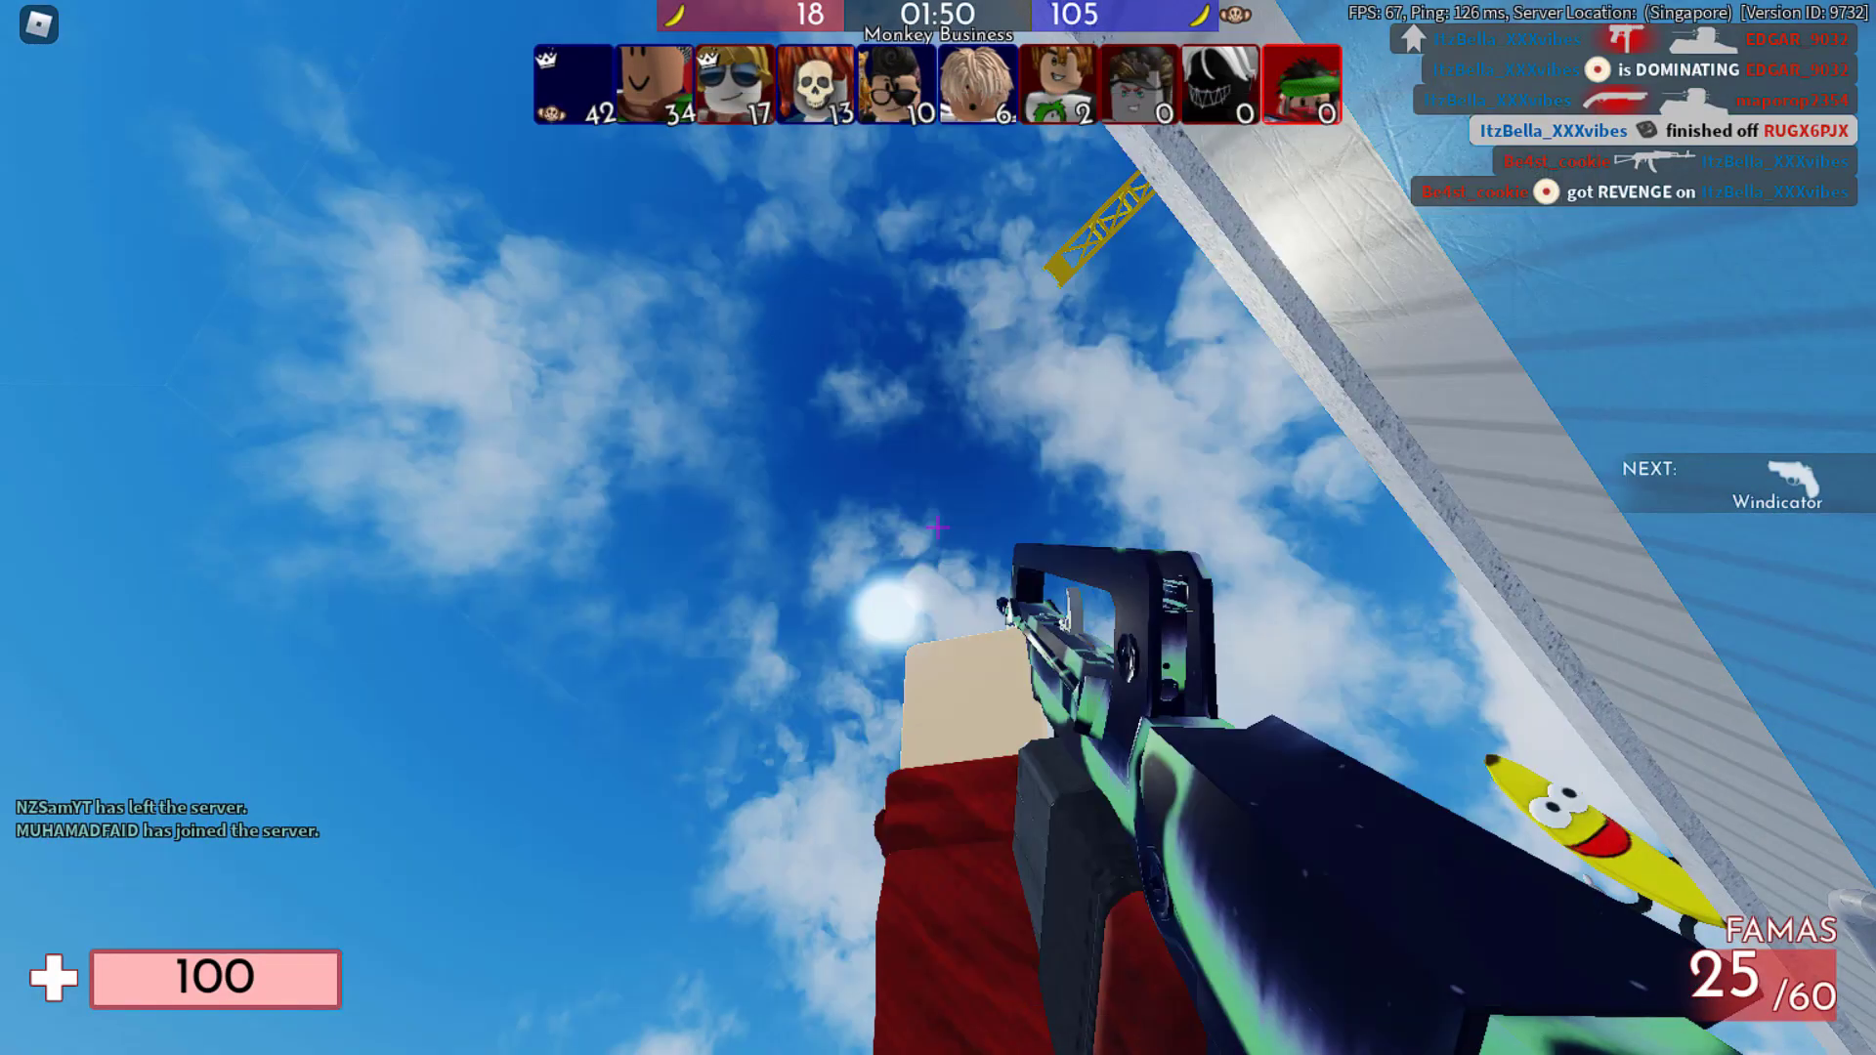